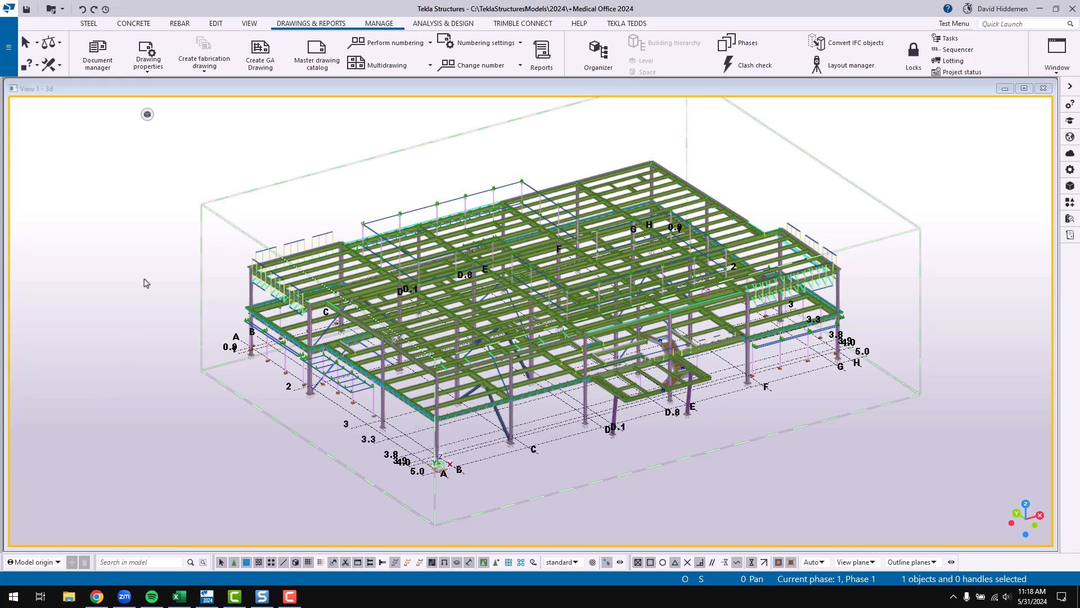
- Set the 3D view's visible object group to Steel_Main_Part-Beam from the view's contextual toolbar
left_click(148, 114)
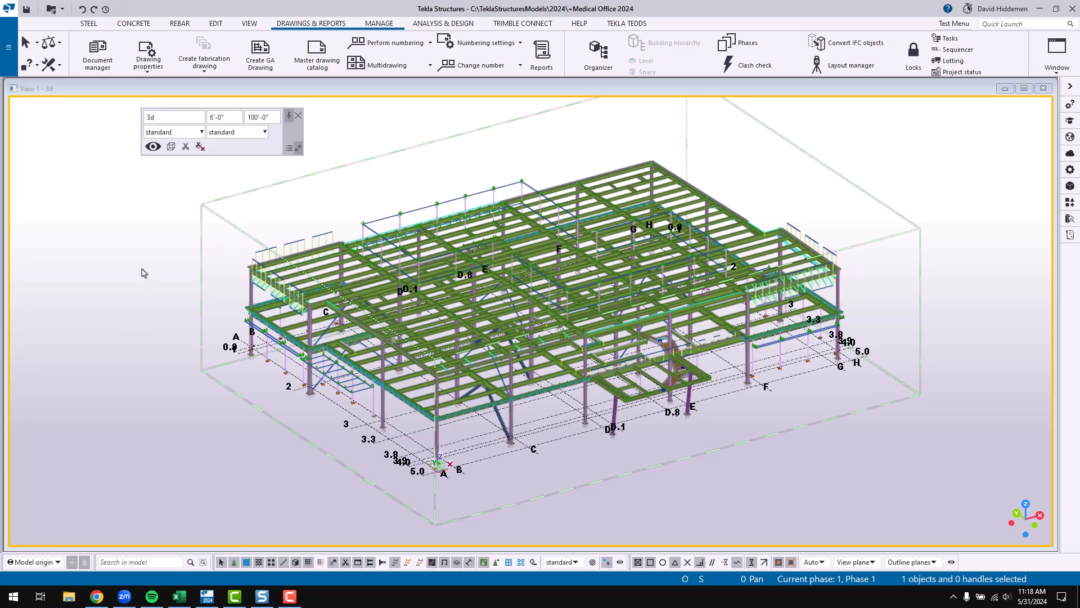
mouse_move(149, 118)
left_click(201, 134)
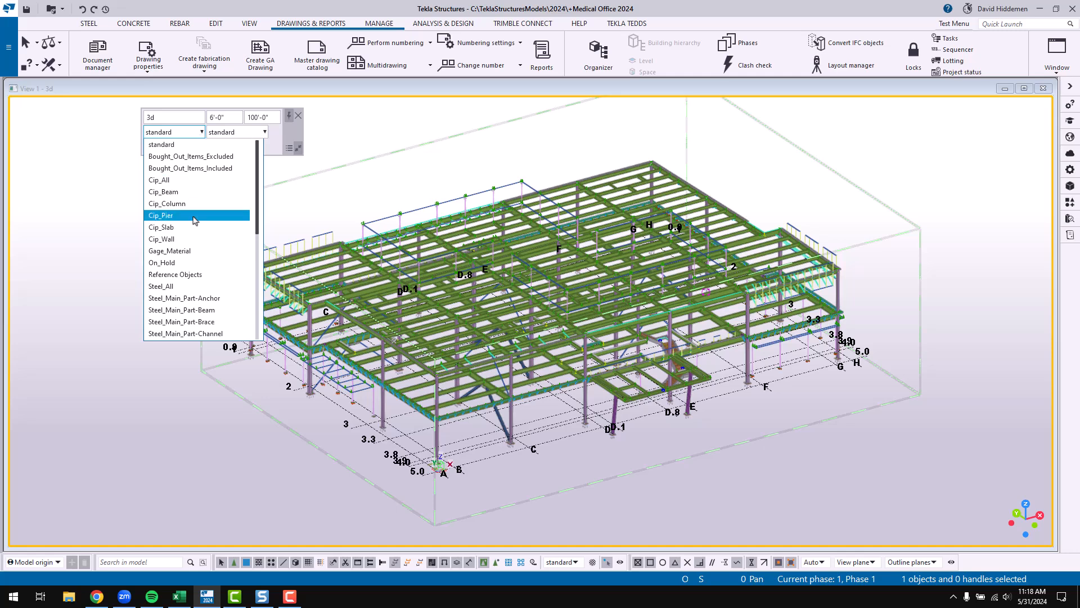
scroll(201, 270, "down", 5)
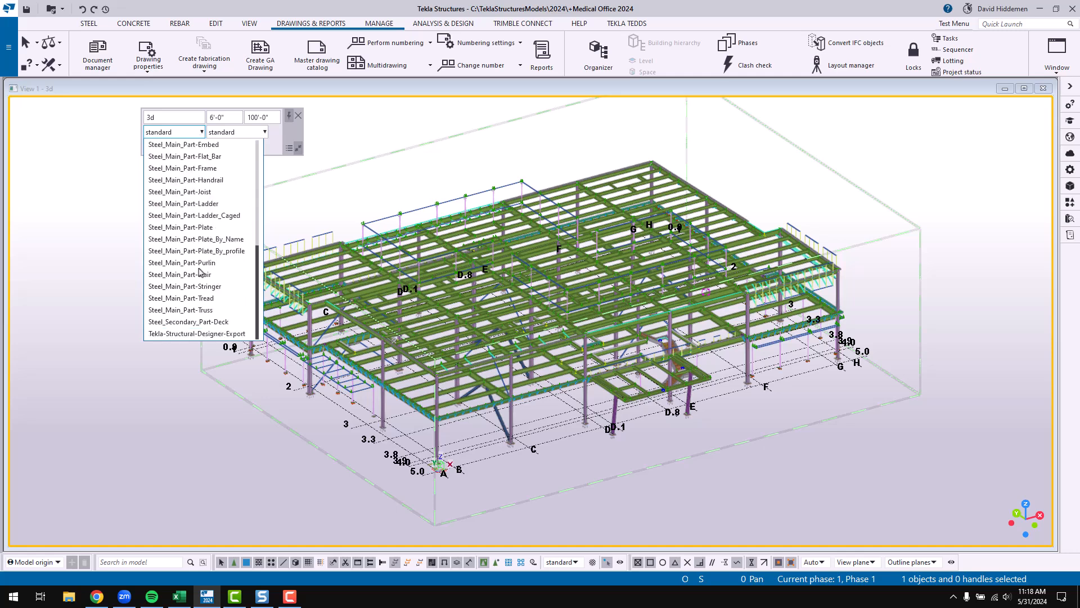
scroll(208, 265, "up", 2)
scroll(218, 242, "up", 3)
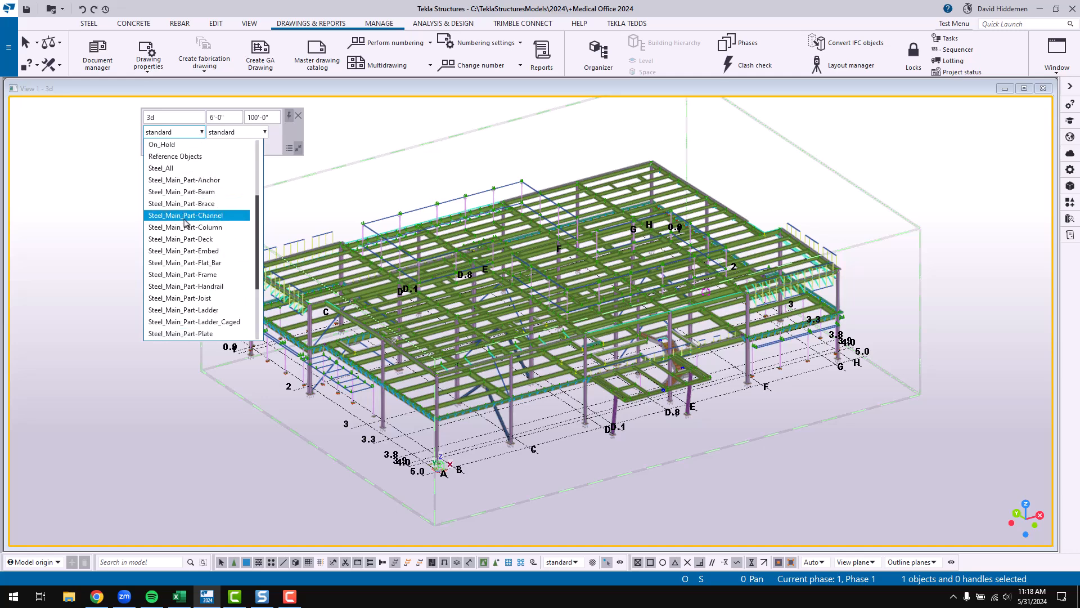
left_click(194, 195)
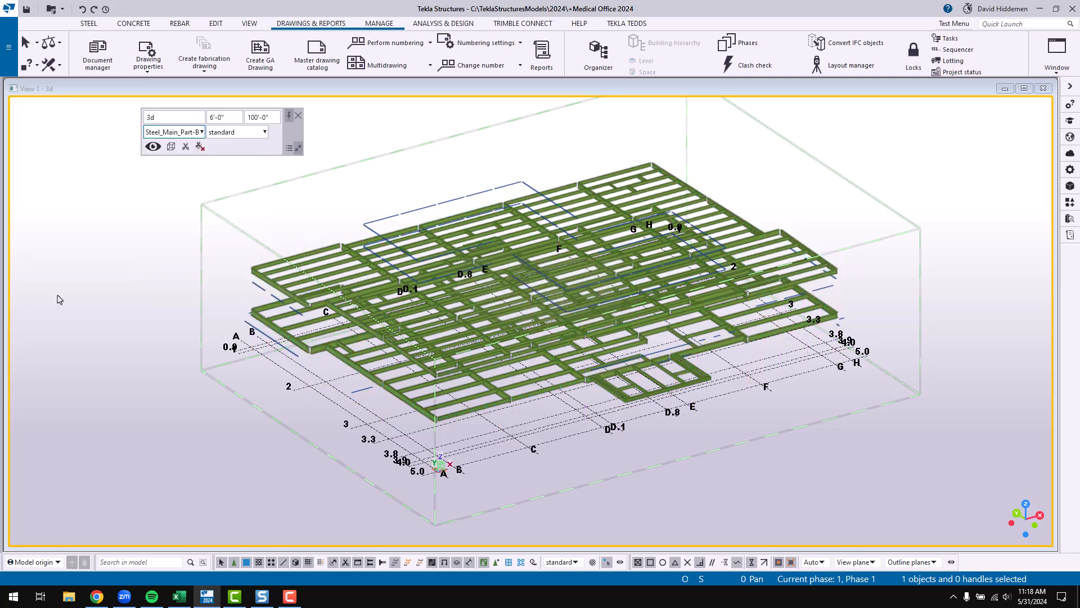
- Restore the view's visible object group to standard and look through the available representation settings
left_click(194, 132)
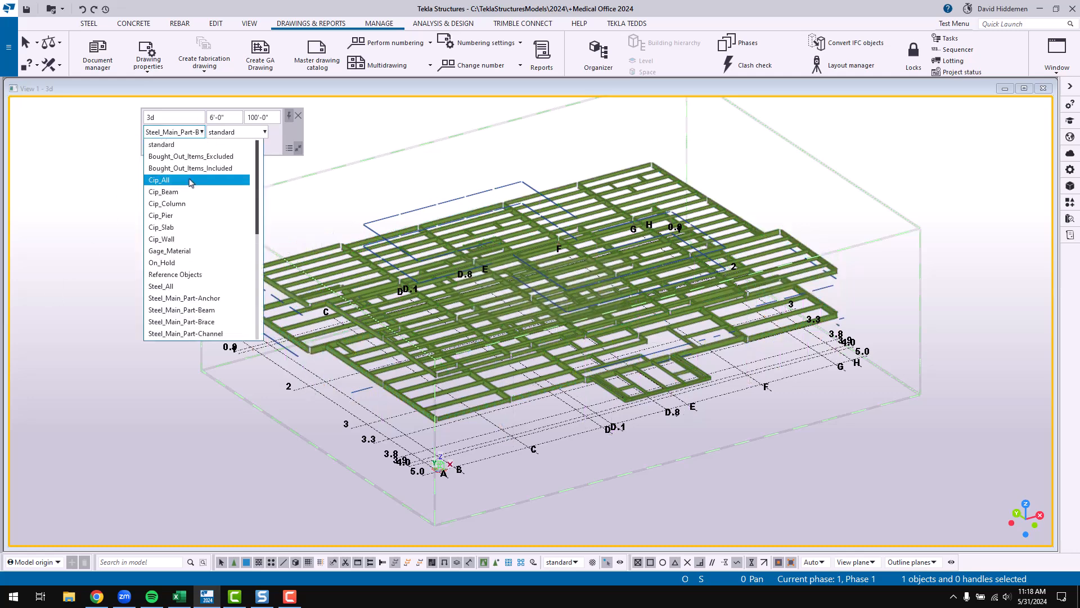
left_click(185, 145)
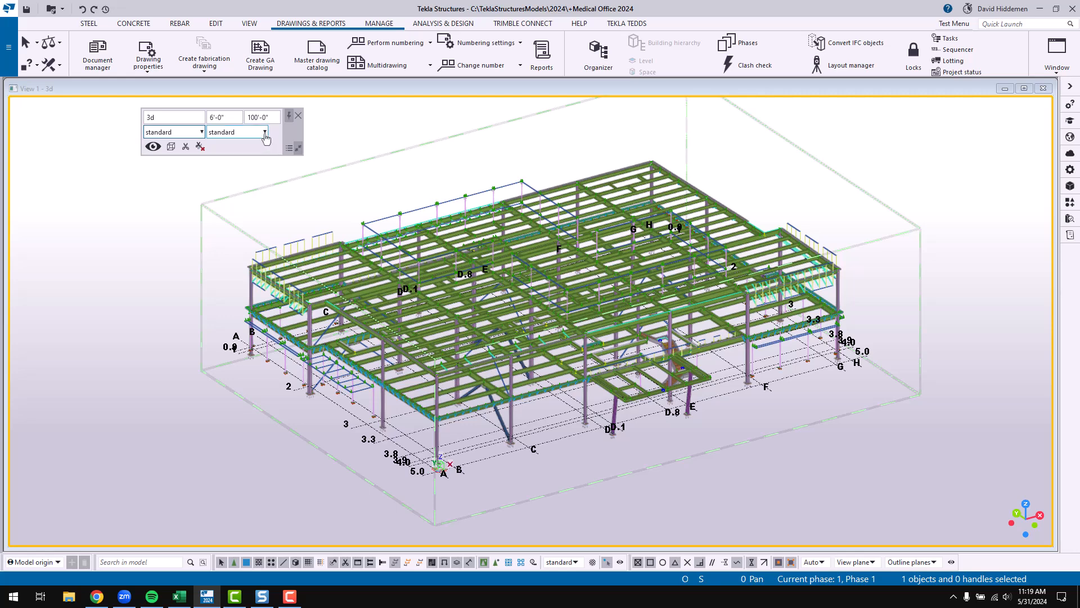
left_click(264, 132)
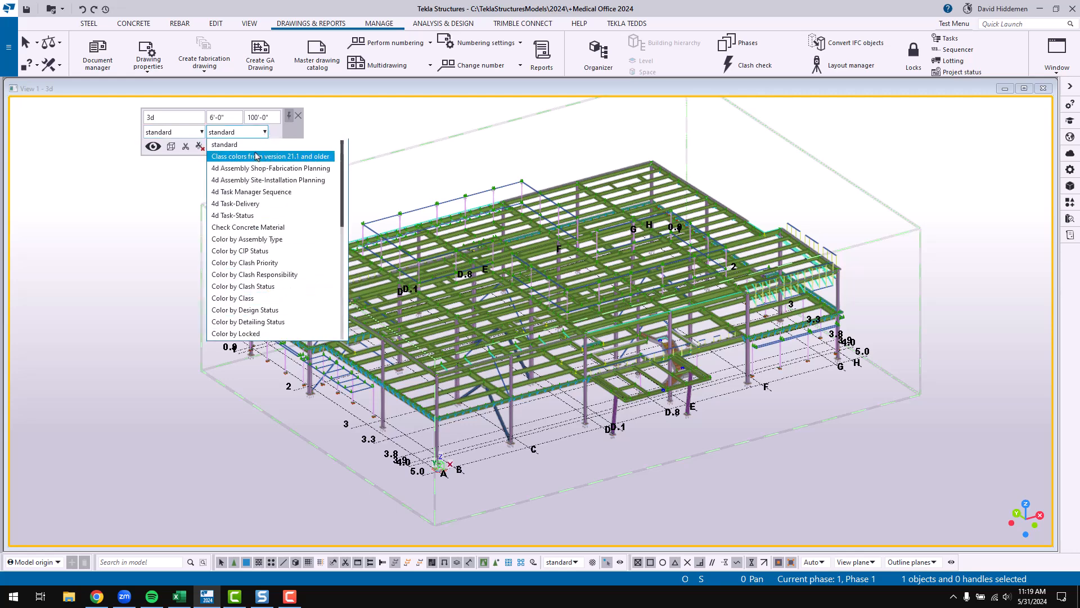
left_click(293, 136)
- Toggle the visibility of parts off and back on in the view's object type visibility settings
left_click(153, 148)
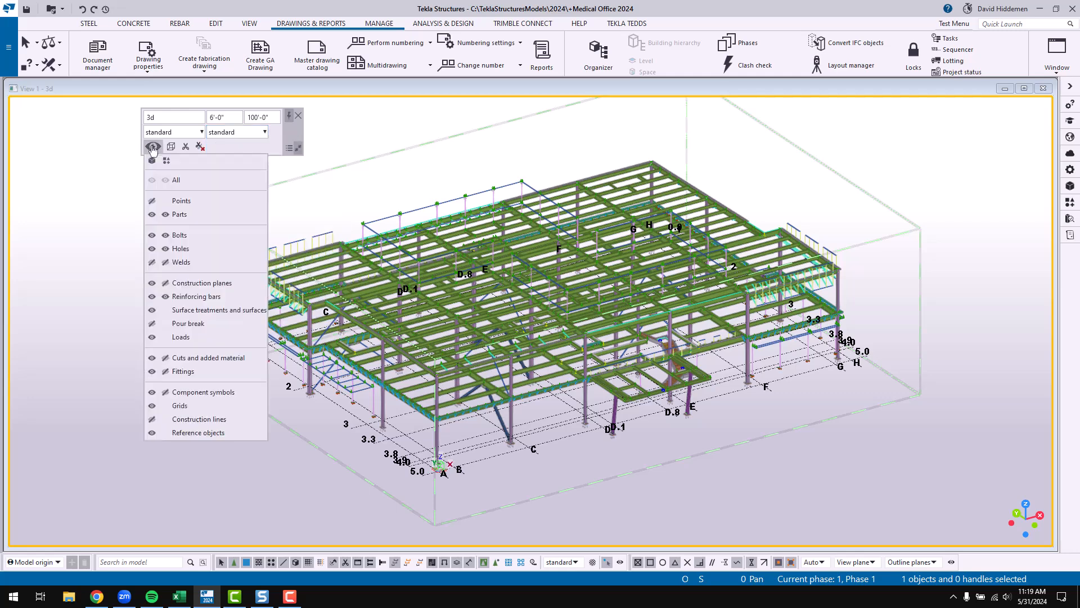
left_click(152, 215)
left_click(153, 215)
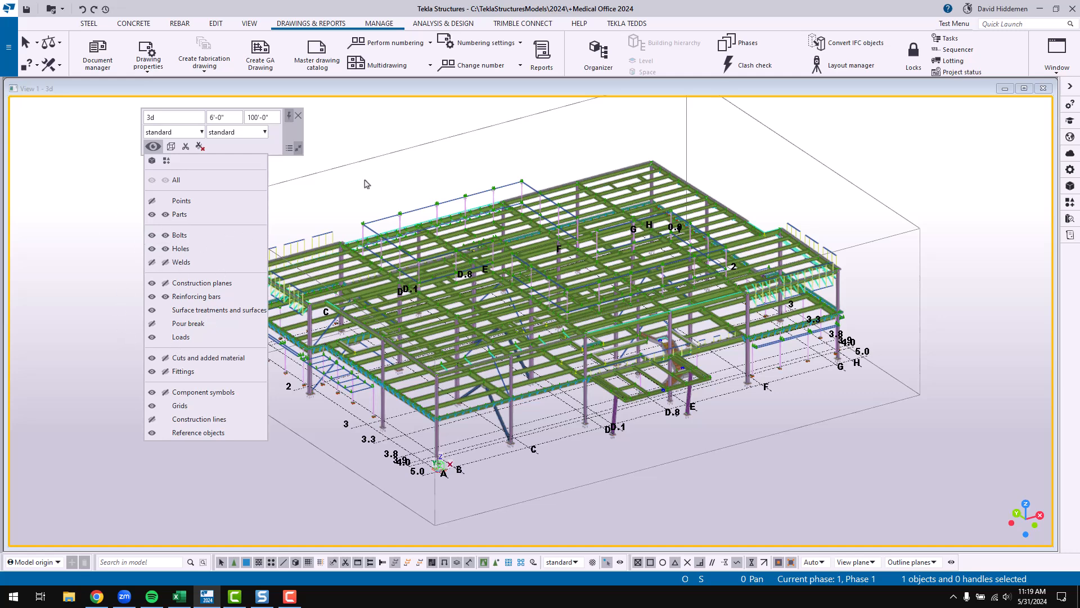
left_click(896, 205)
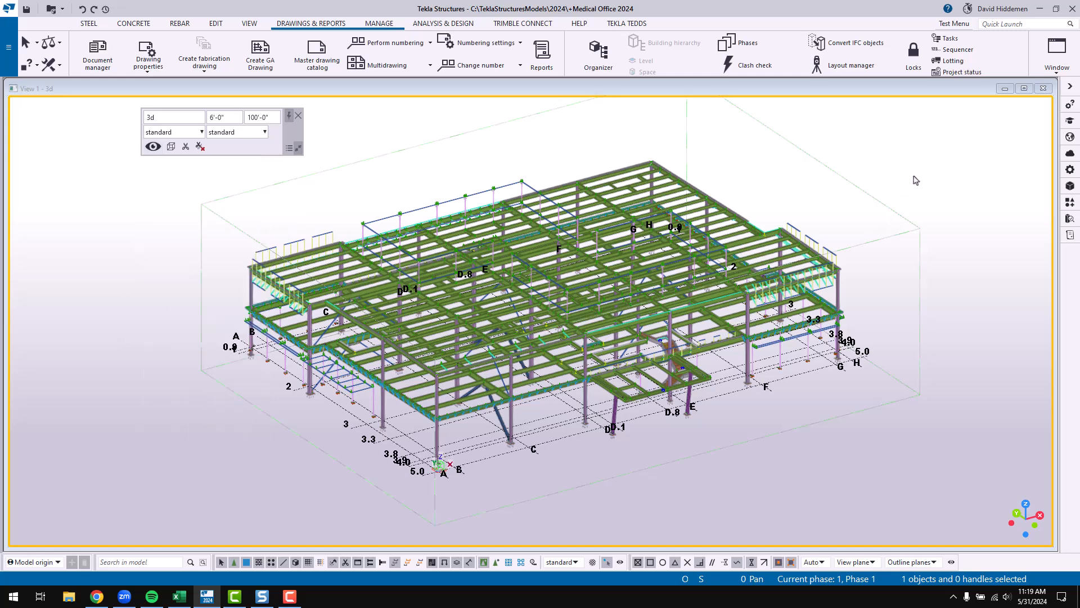
- Open the full View Properties of the 3D view to compare them with the contextual toolbar's settings, and close them
double_click(915, 179)
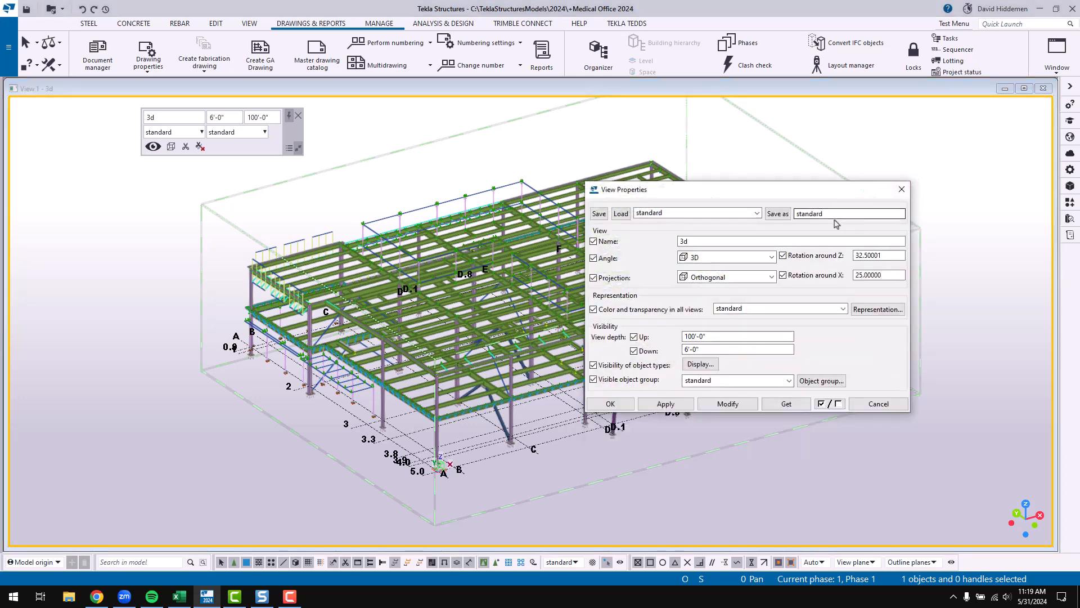
left_click(162, 118)
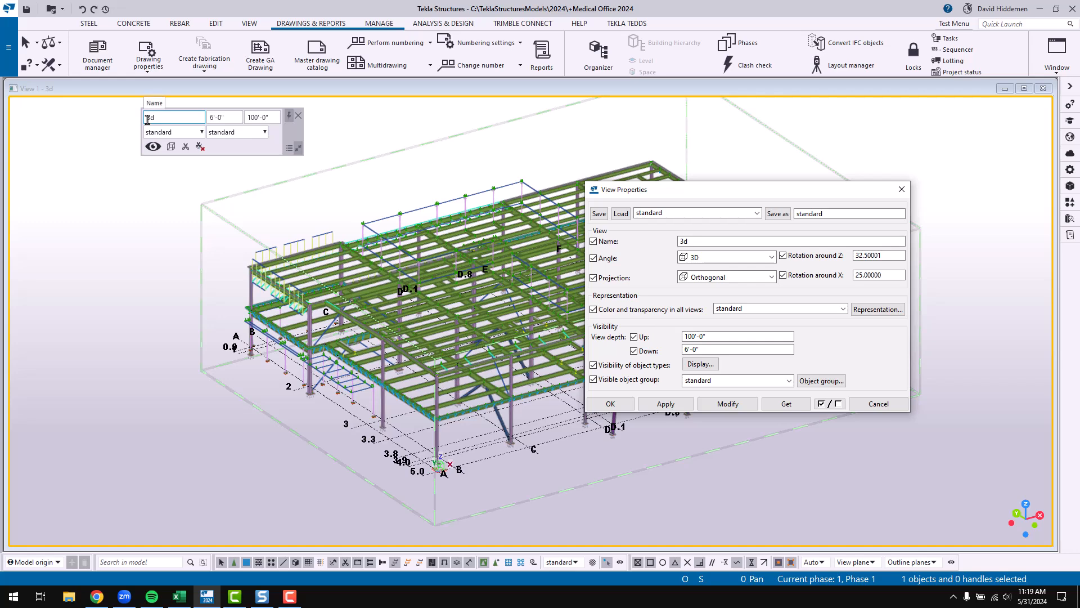
left_click(901, 189)
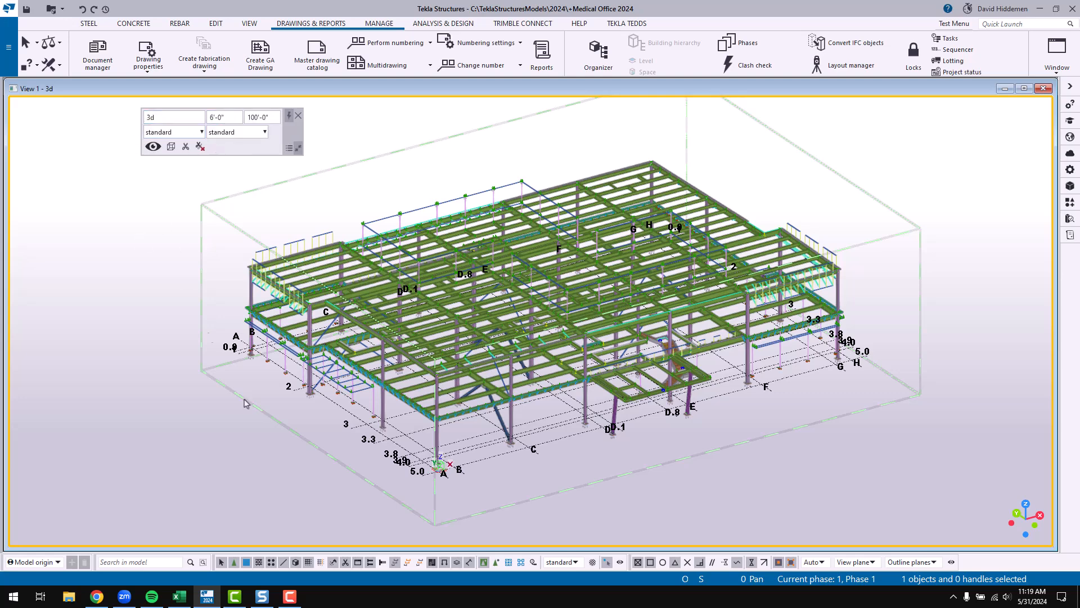
- Select the HSS8X8X3/8 corner column near grid A and unpin its contextual toolbar
mouse_move(151, 115)
scroll(471, 509, "up", 5)
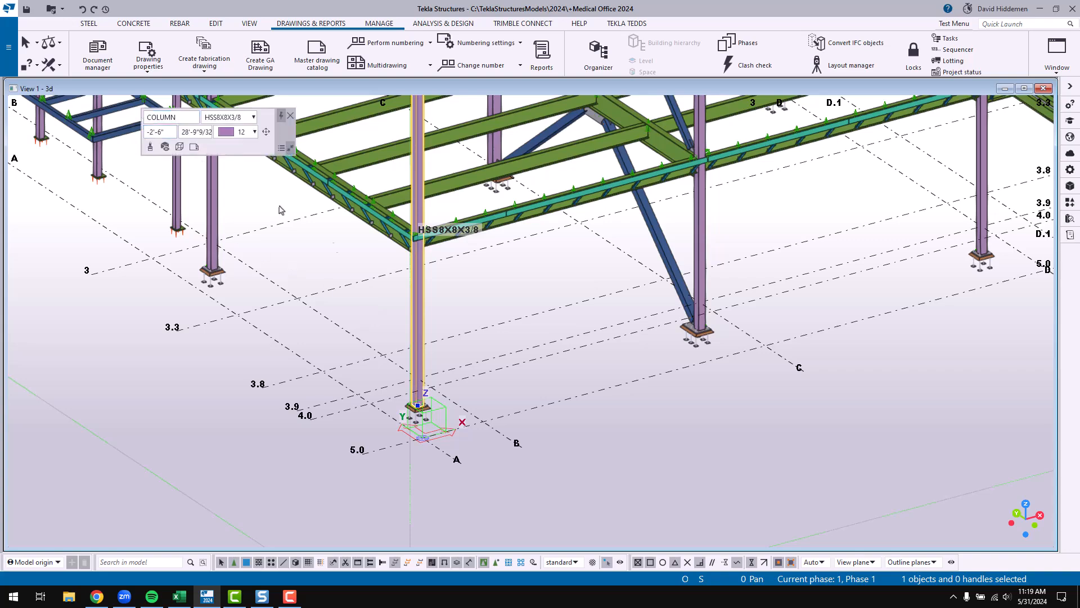
scroll(392, 248, "up", 3)
scroll(391, 259, "down", 8)
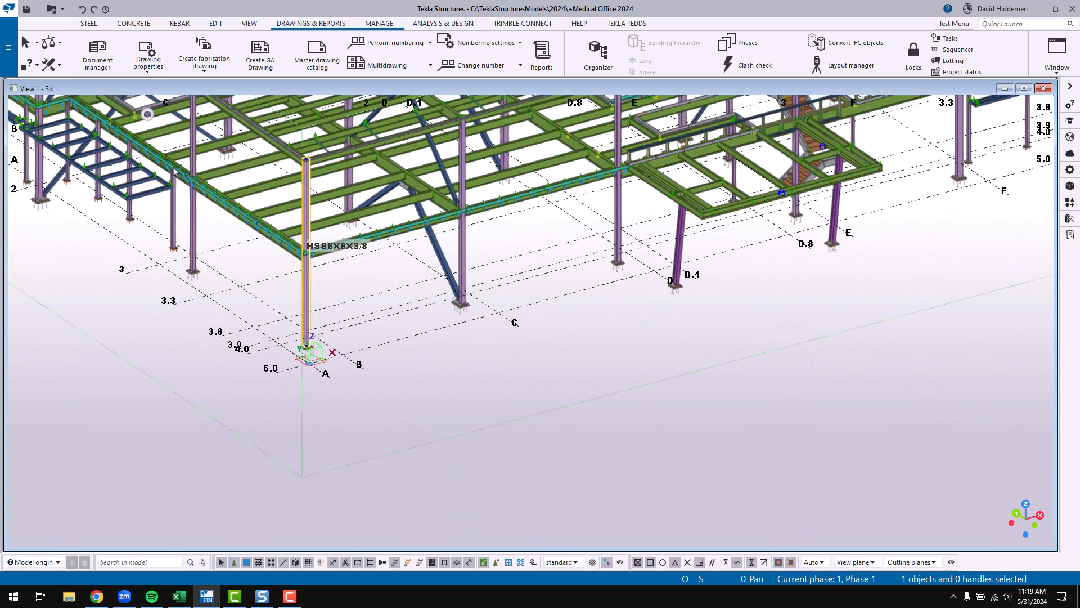
scroll(145, 116, "down", 6)
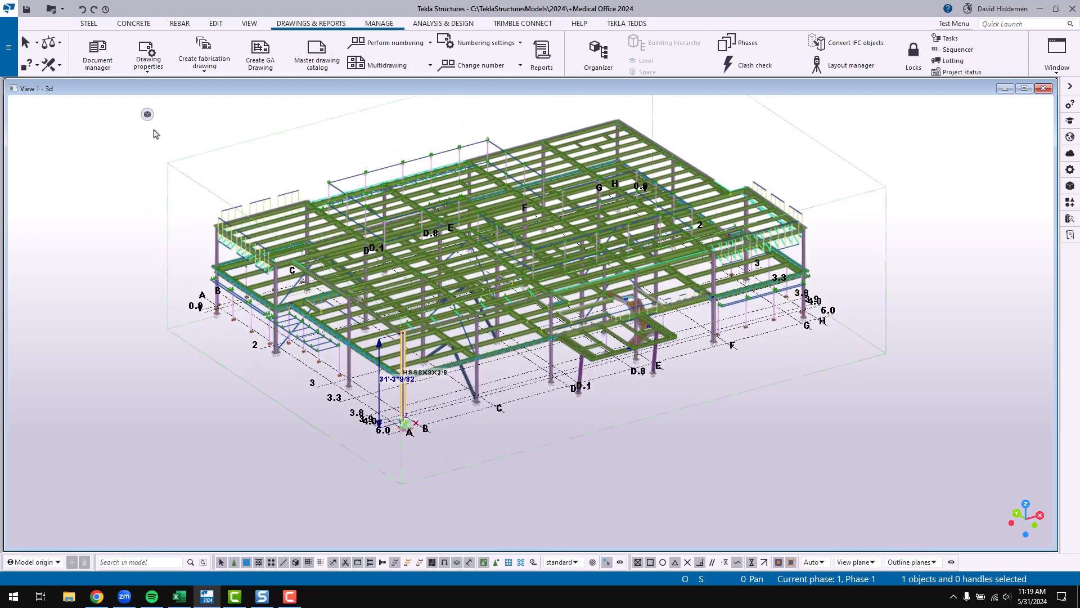
left_click(281, 117)
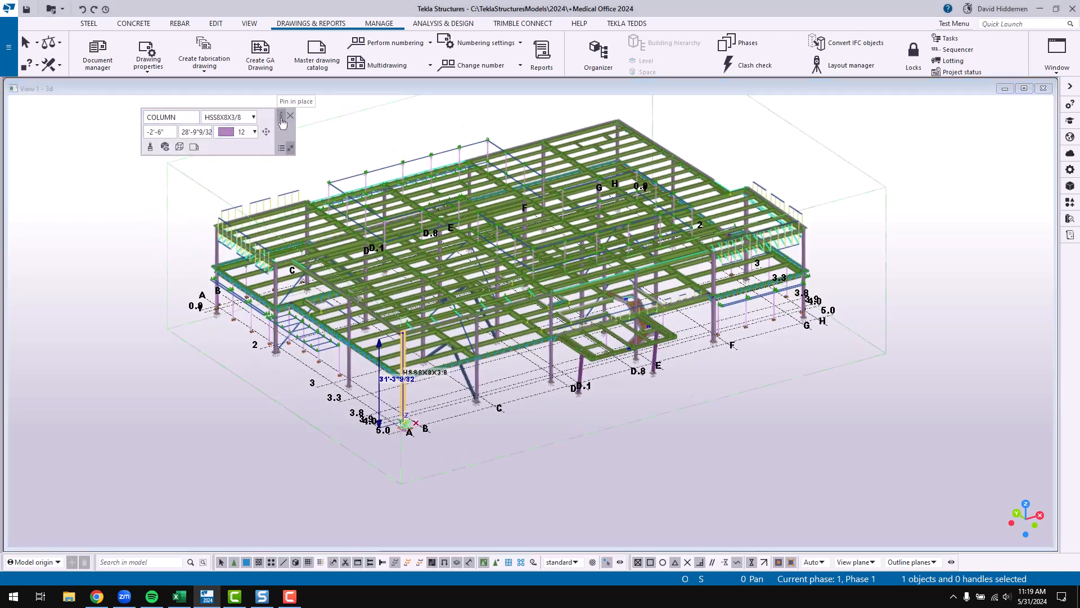
- Select the diagonal brace and two W16X31 edge beams in turn to examine the contextual toolbar for each part
scroll(428, 390, "up", 5)
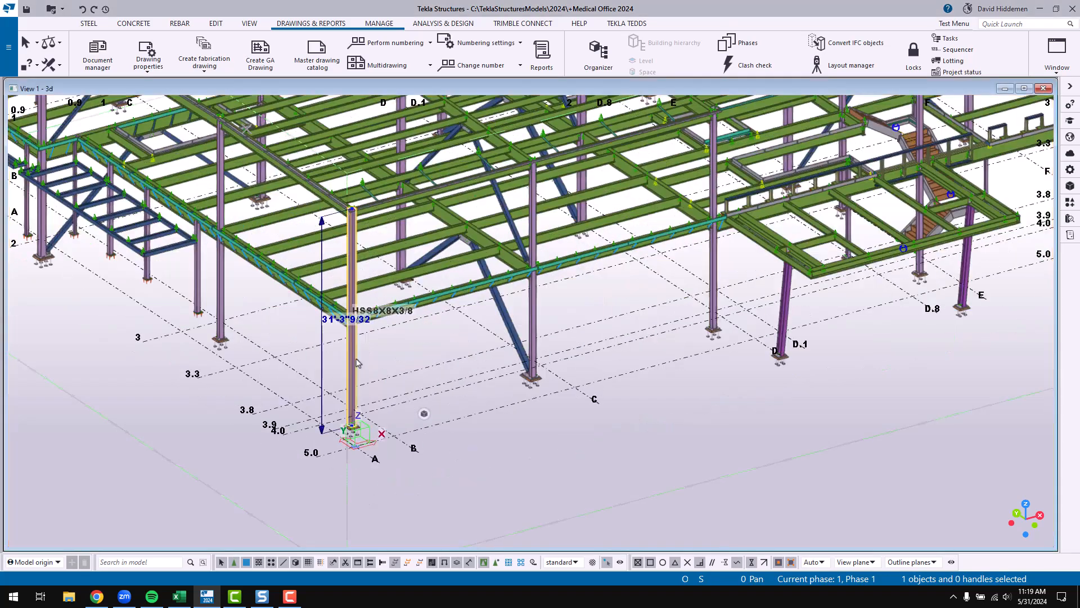
left_click(506, 315)
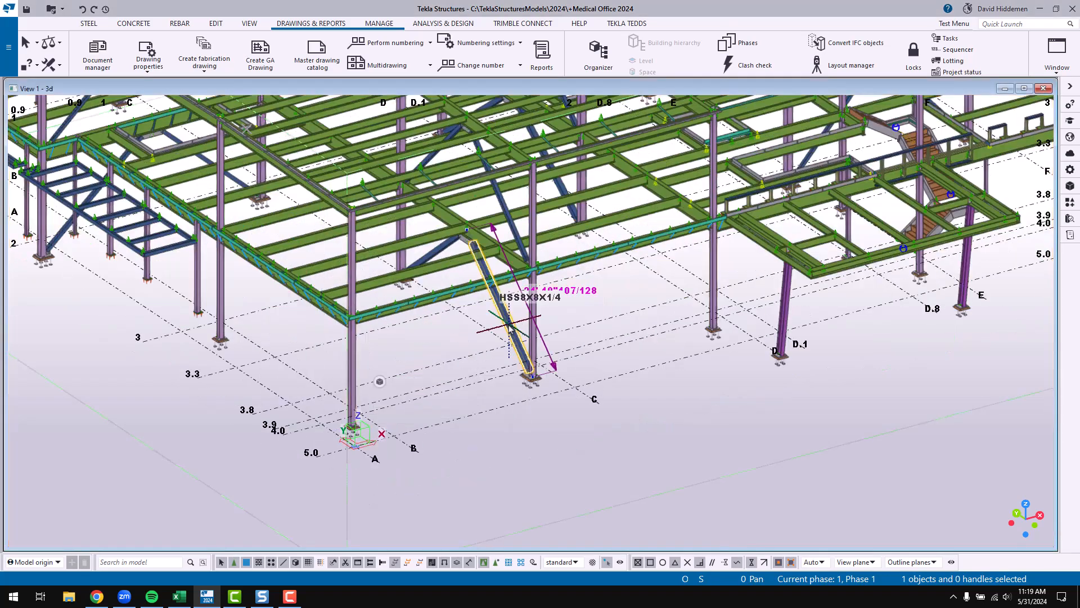
scroll(619, 281, "up", 5)
left_click(595, 221)
mouse_move(619, 247)
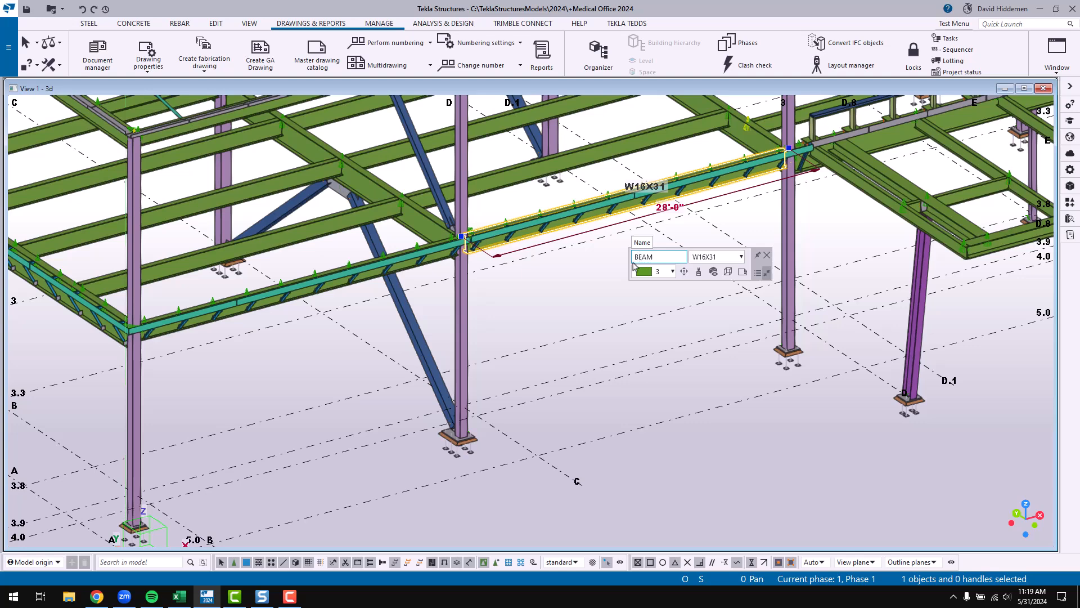
left_click(333, 292)
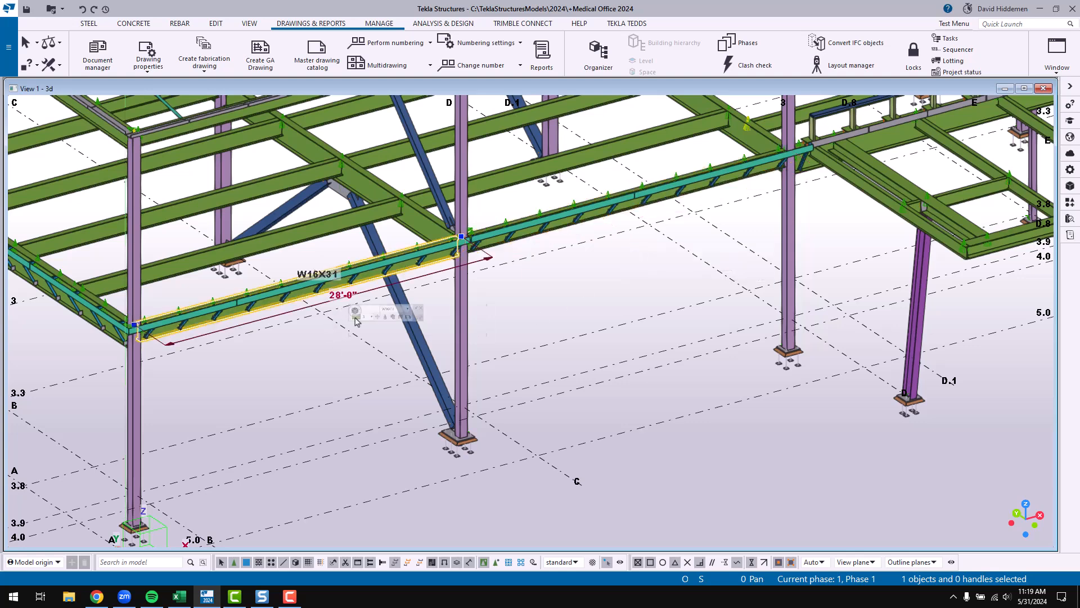
- Select the corner column, move its contextual toolbar to an empty corner of the model view and pin it there
left_click(135, 419)
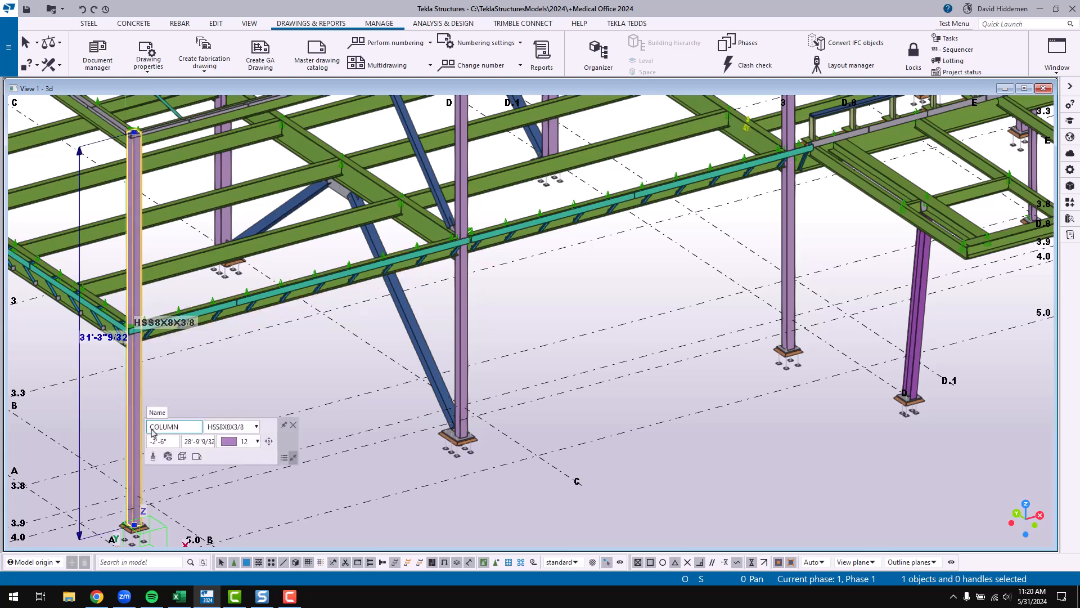
left_click_drag(251, 457, 157, 140)
left_click(191, 109)
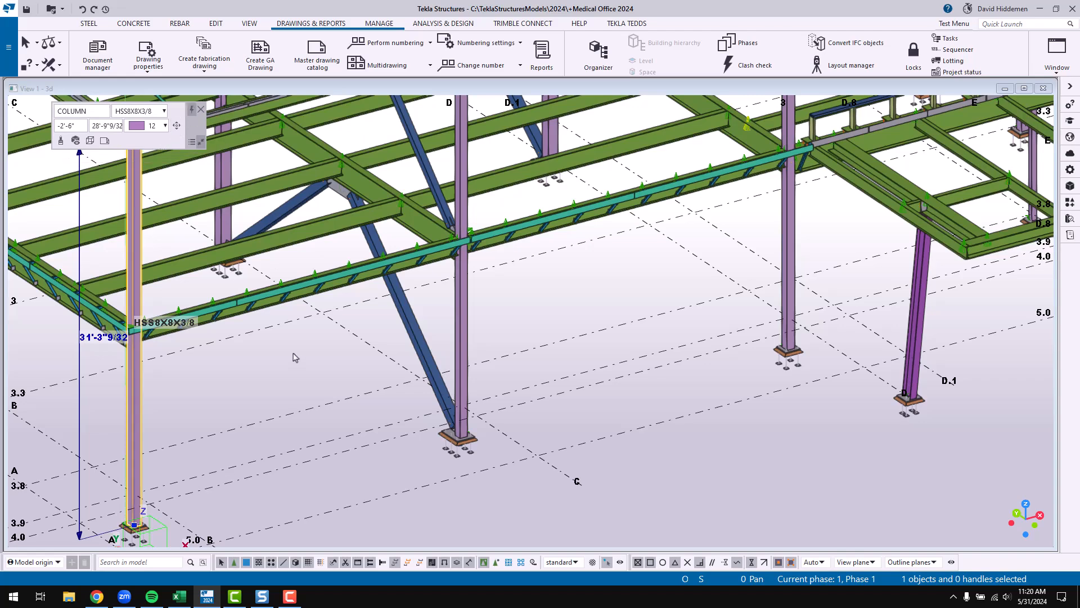
- Switch the 3D view through the preset view angles, including back, bottom and top, and rotate it to an oblique 3D orientation
scroll(297, 360, "down", 5)
scroll(248, 328, "up", 2)
middle_click_drag(248, 328, 249, 373)
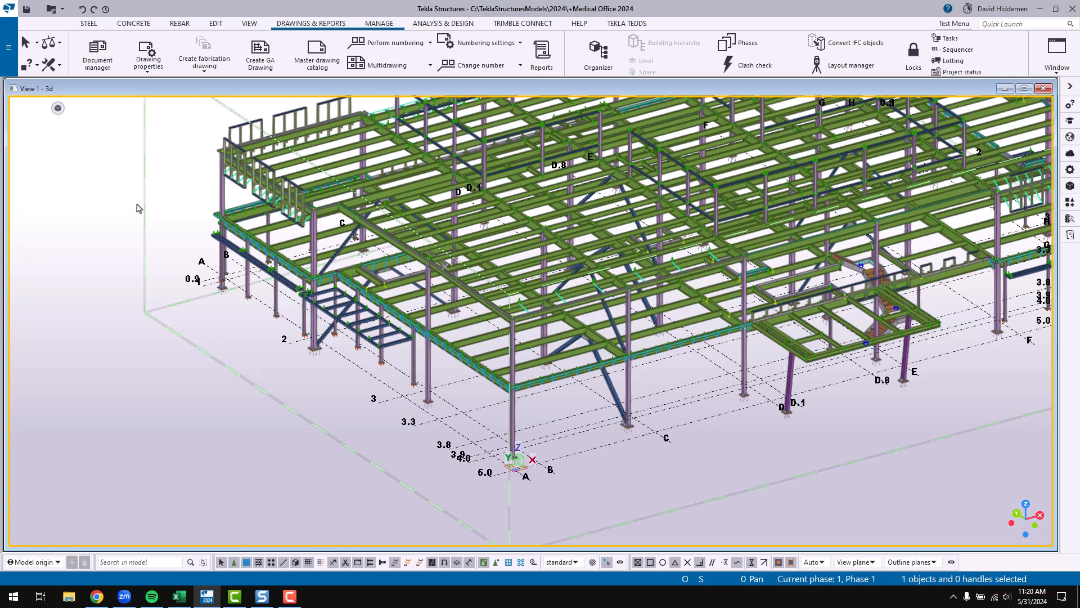
mouse_move(54, 115)
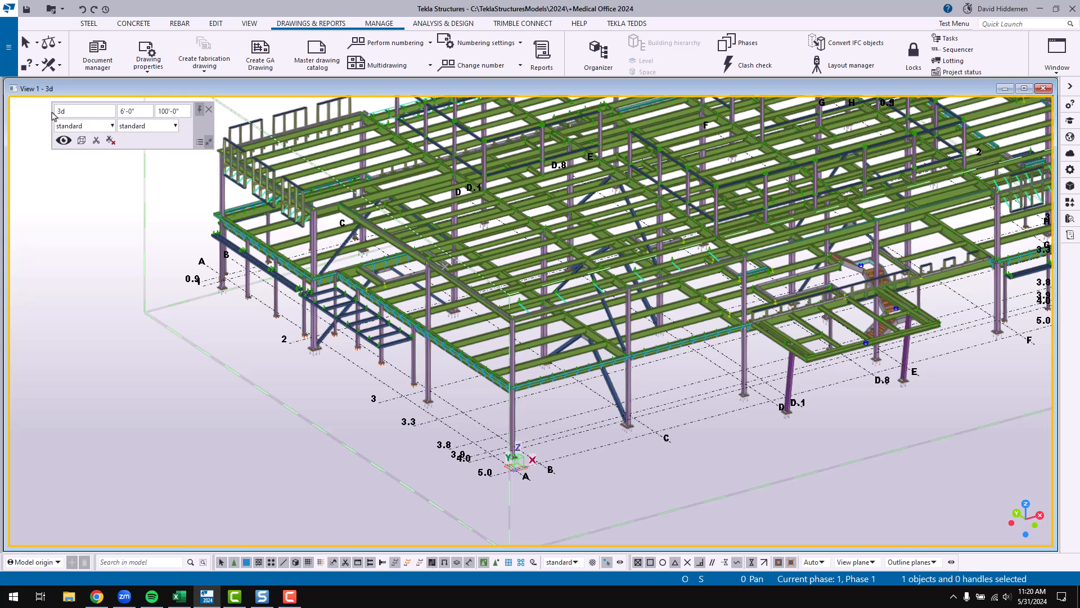
left_click(82, 140)
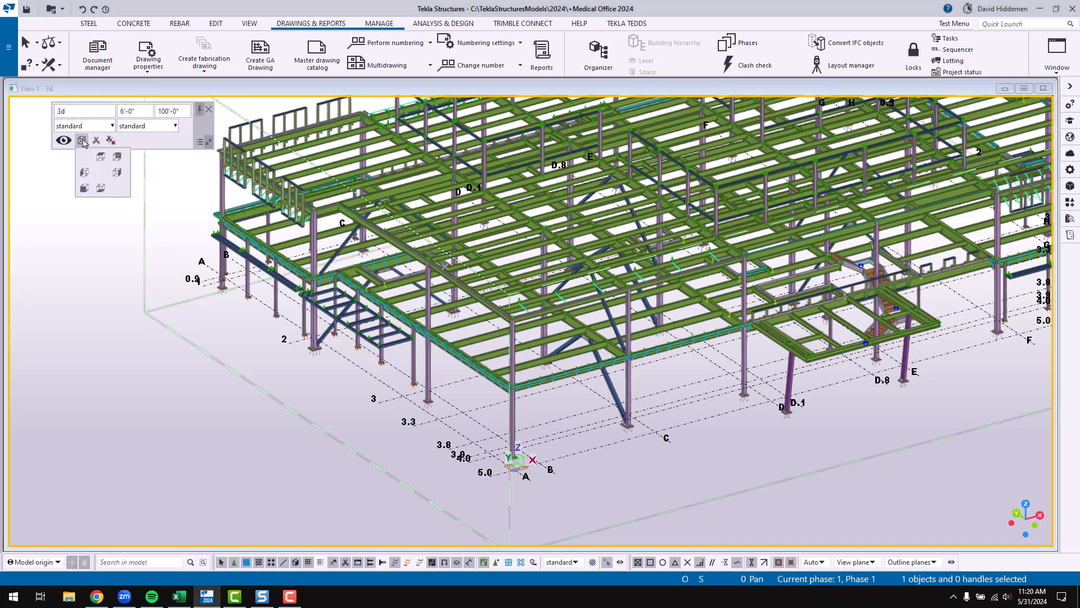
left_click(101, 159)
left_click(117, 156)
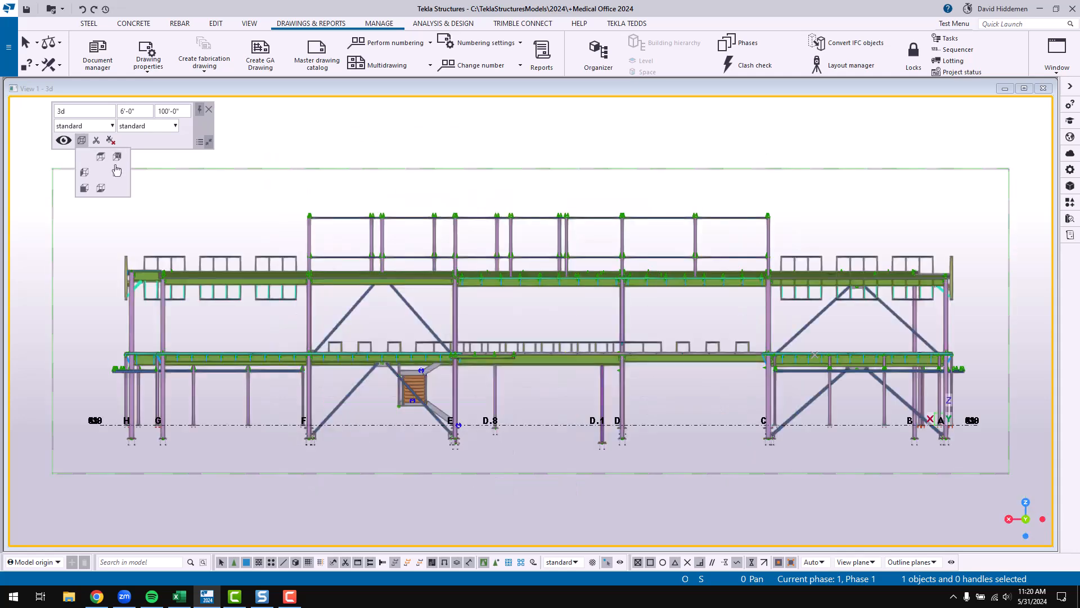
left_click(117, 172)
left_click(100, 187)
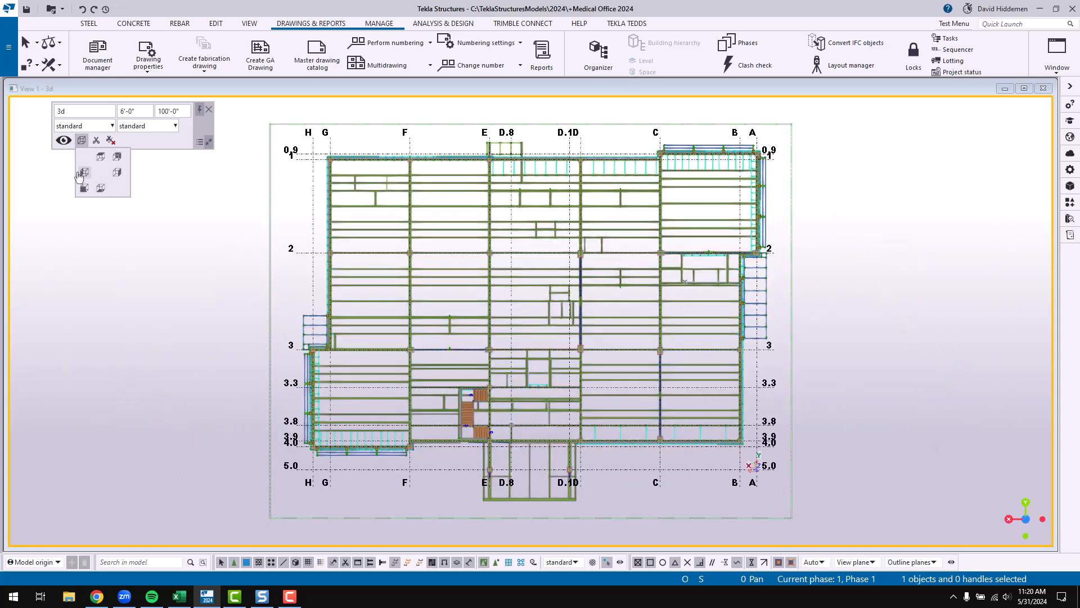
left_click(84, 172)
left_click(100, 159)
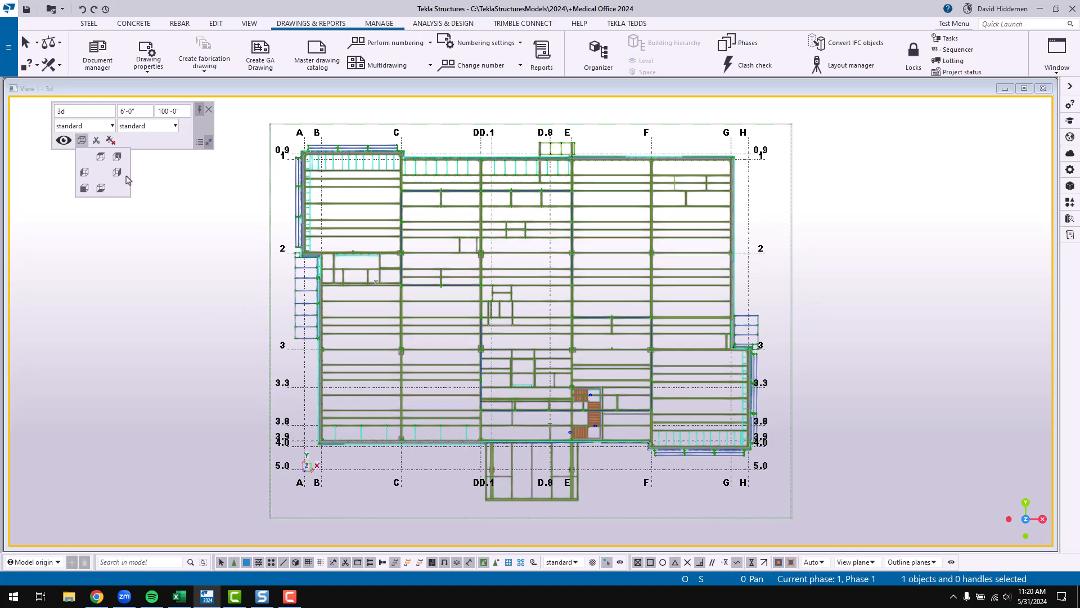
middle_click_drag(543, 336, 487, 208, "ctrl")
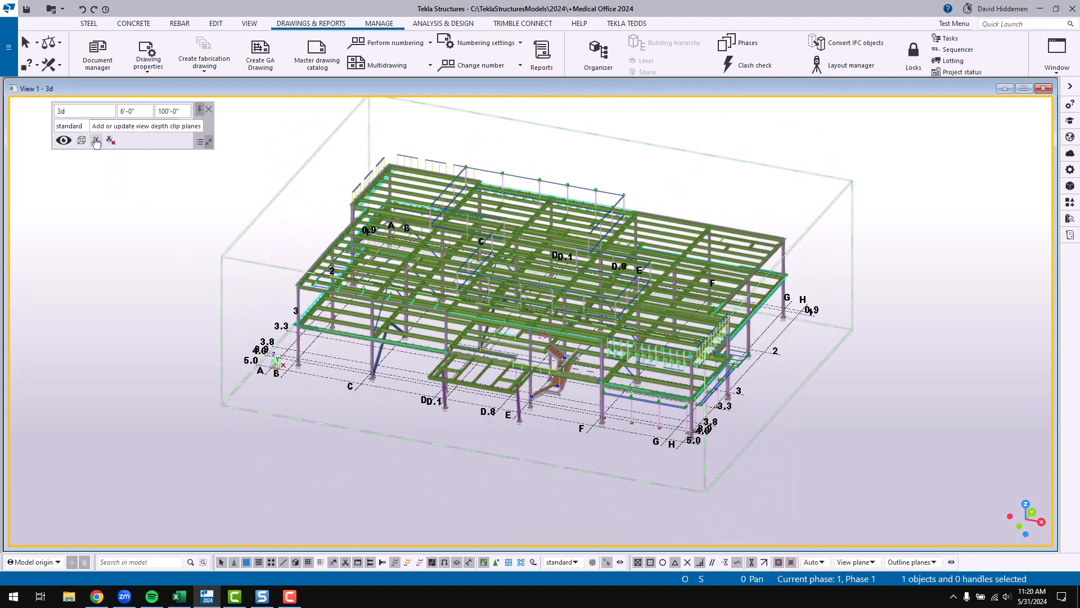
- Open the toolbar customization for the model view and look through its available toolbar elements
left_click(200, 142)
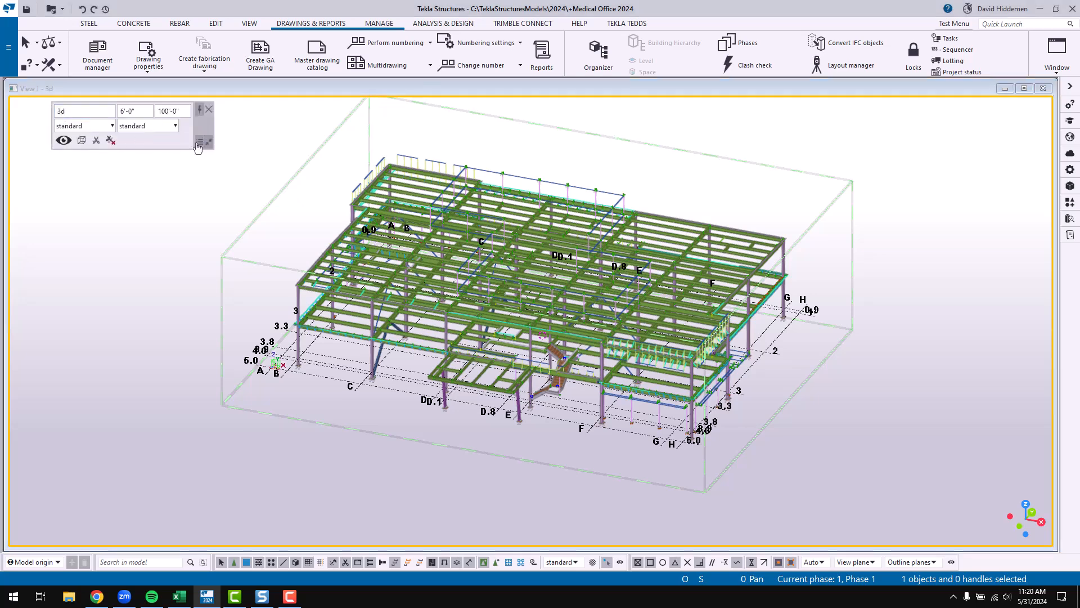
left_click_drag(205, 109, 302, 140)
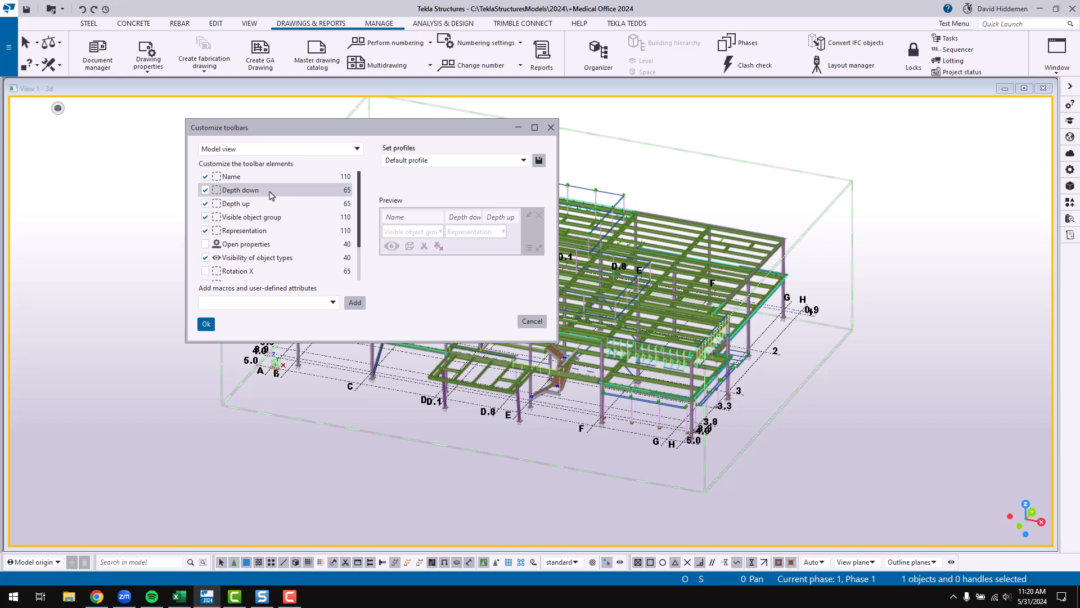
scroll(261, 278, "down", 2)
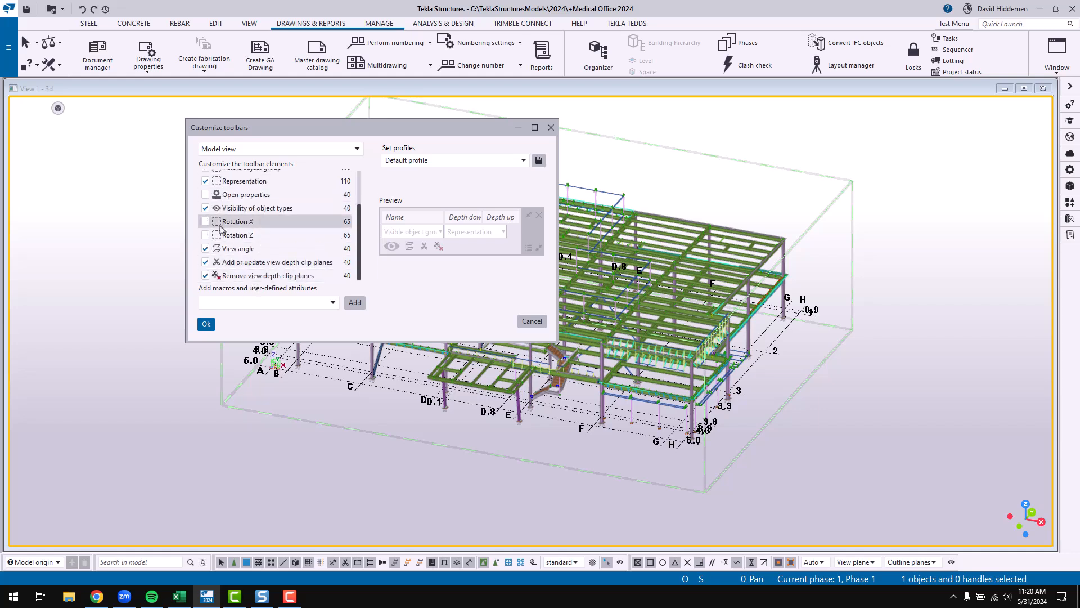
- Turn off the elements for adding and removing view depth clip planes in the toolbar preview, and turn both back on
left_click(205, 261)
left_click(206, 276)
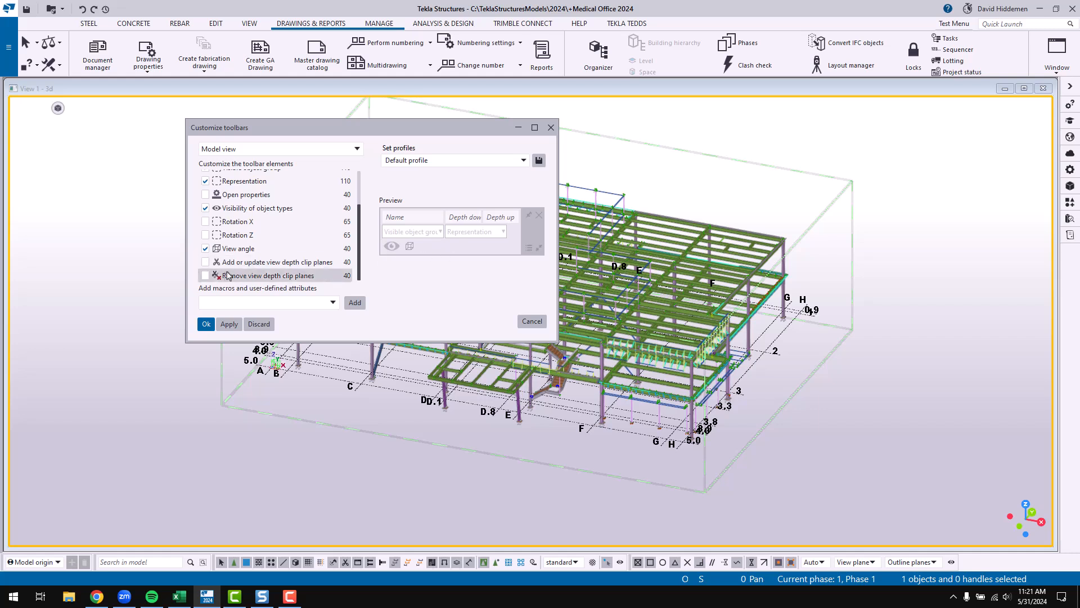
left_click(205, 262)
left_click(206, 276)
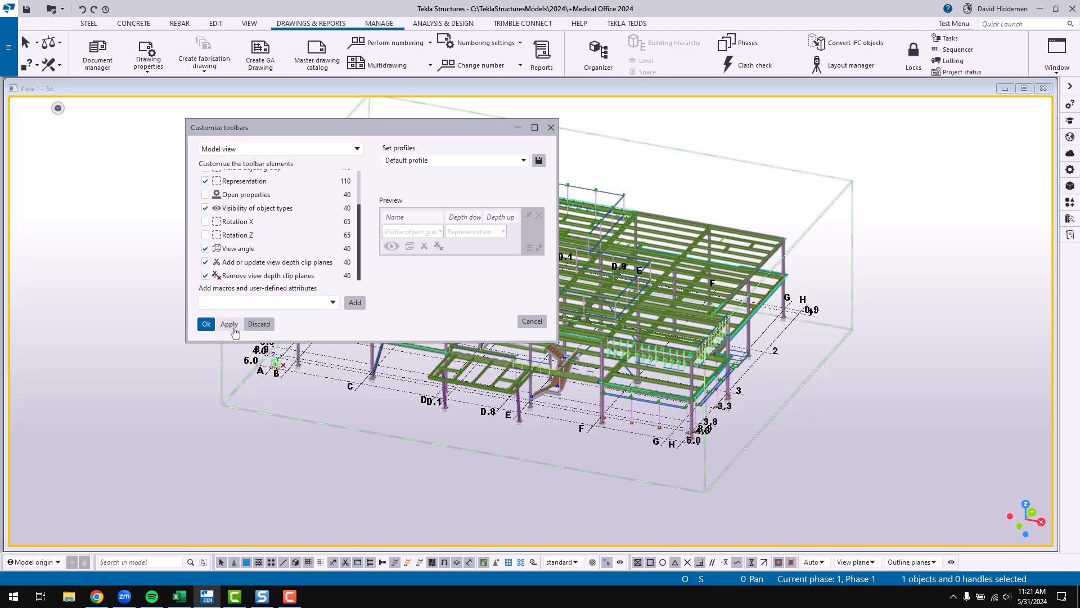
- Look through the macros and user-defined attributes that can be added to the model view toolbar and close the customization without adding any
left_click(334, 303)
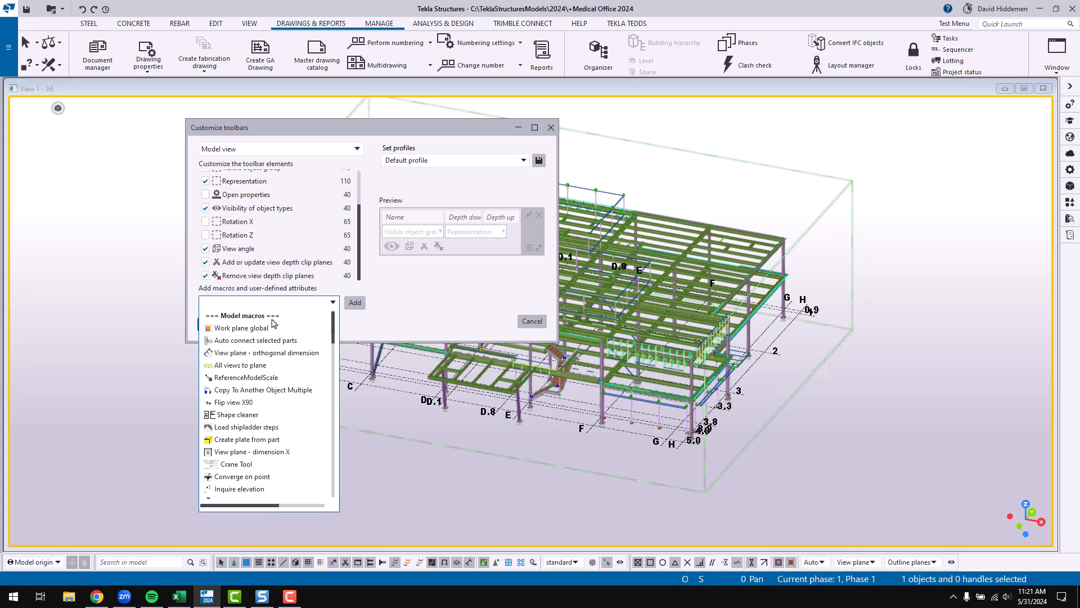
scroll(259, 414, "down", 2)
scroll(280, 438, "down", 7)
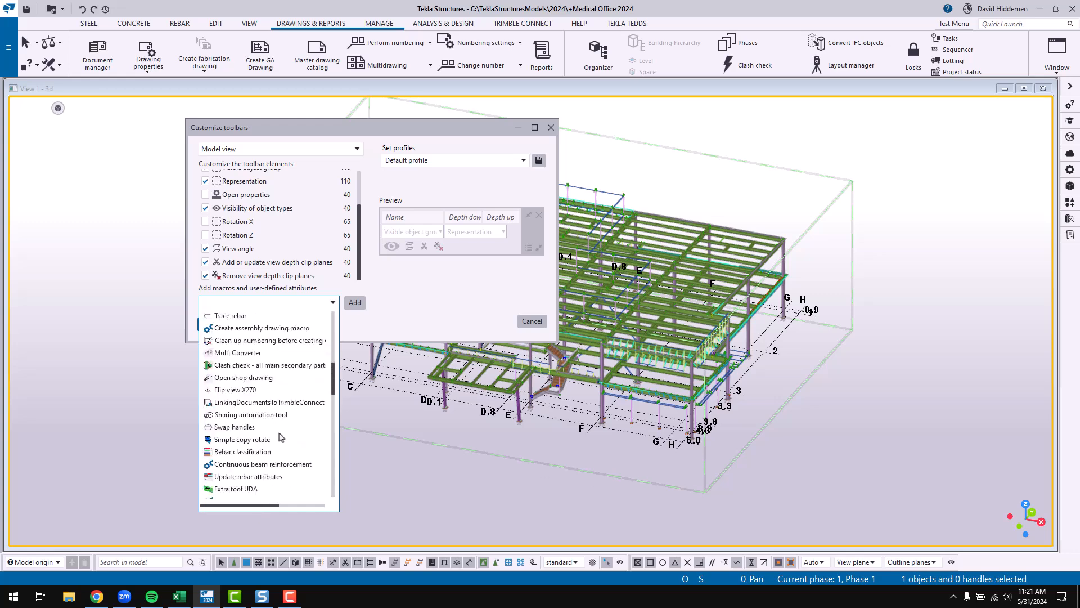
scroll(286, 434, "down", 4)
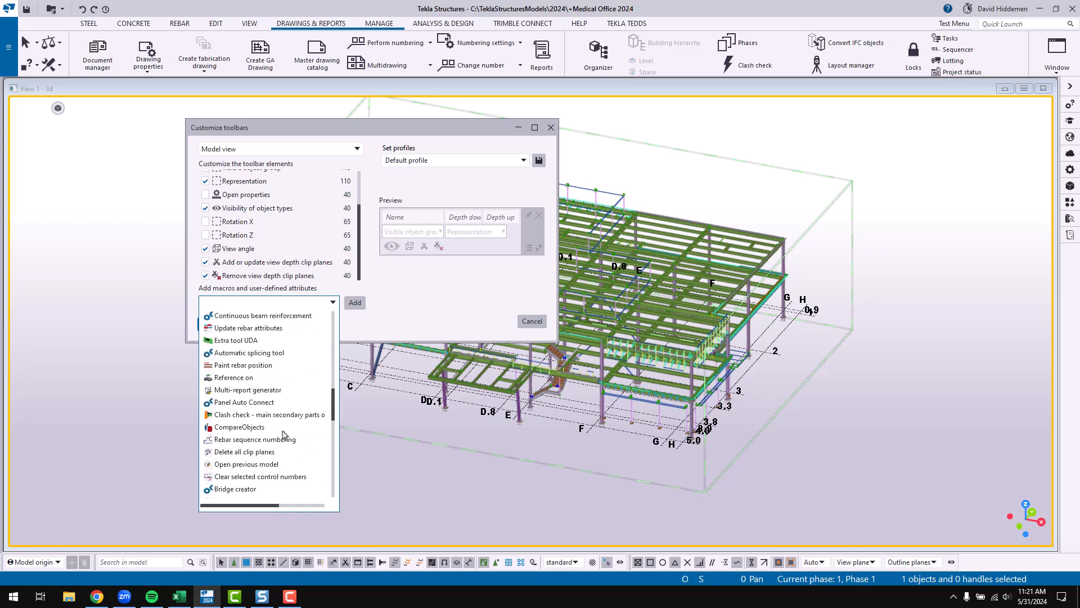
scroll(282, 436, "down", 3)
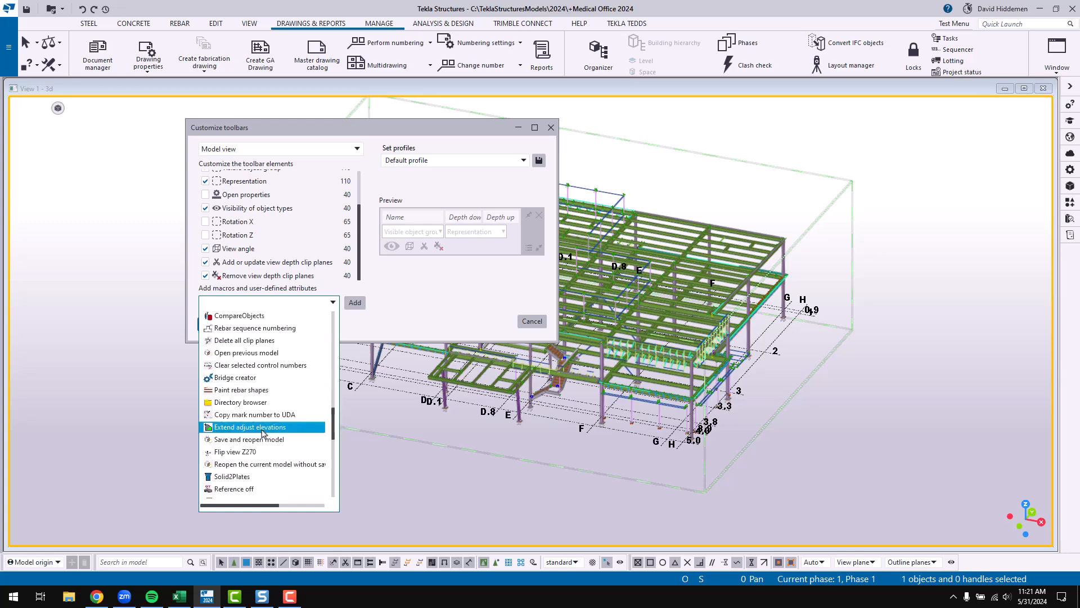
left_click(164, 407)
left_click(550, 127)
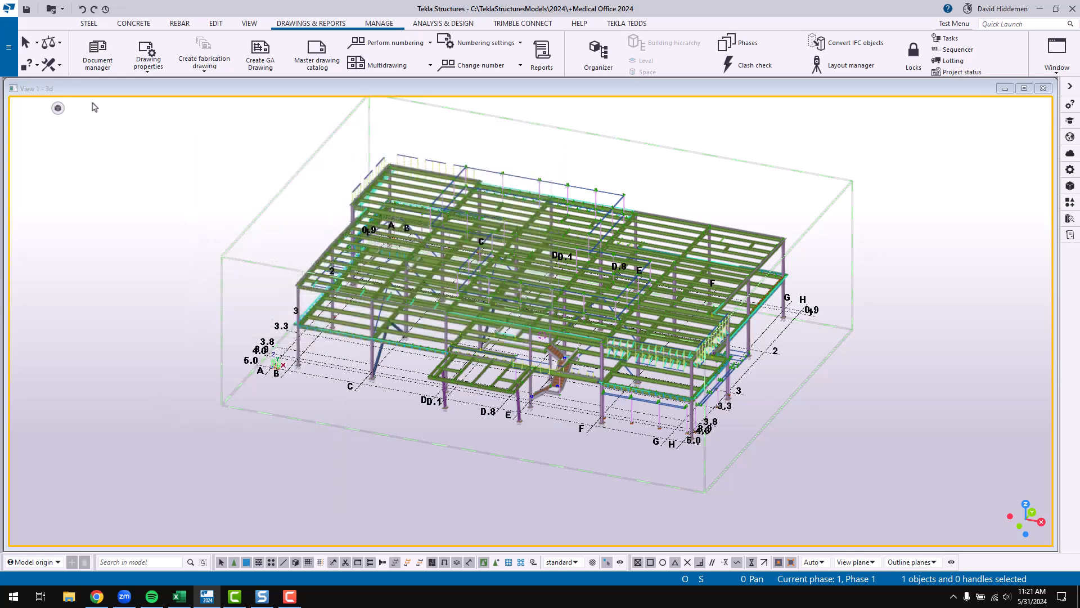
- Select the HSS8X8X3/8 corner column and examine the profile and class fields in its contextual toolbar
scroll(282, 375, "up", 5)
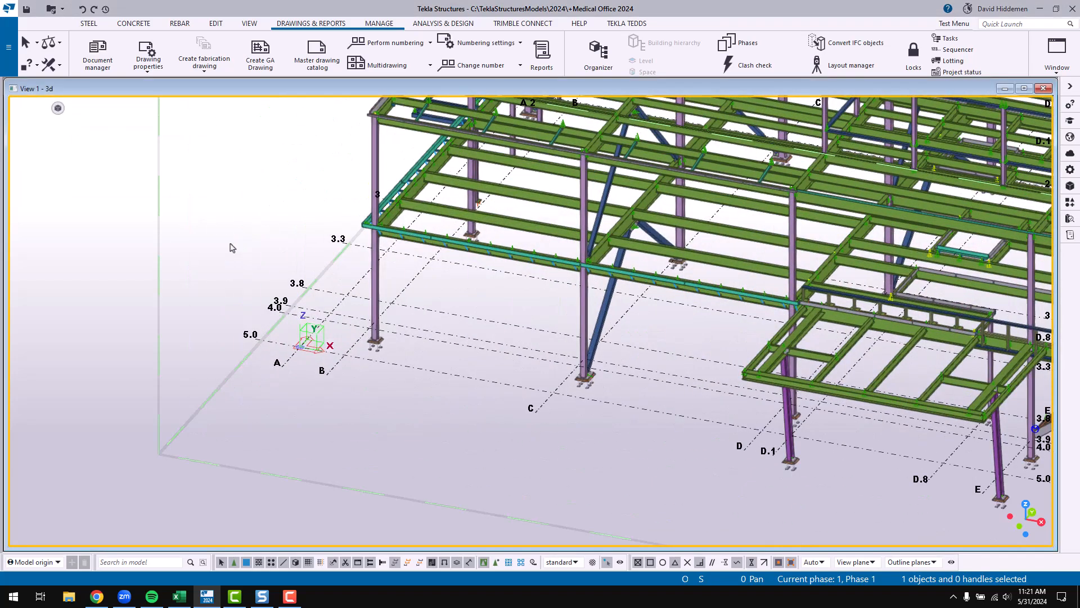
scroll(307, 276, "up", 3)
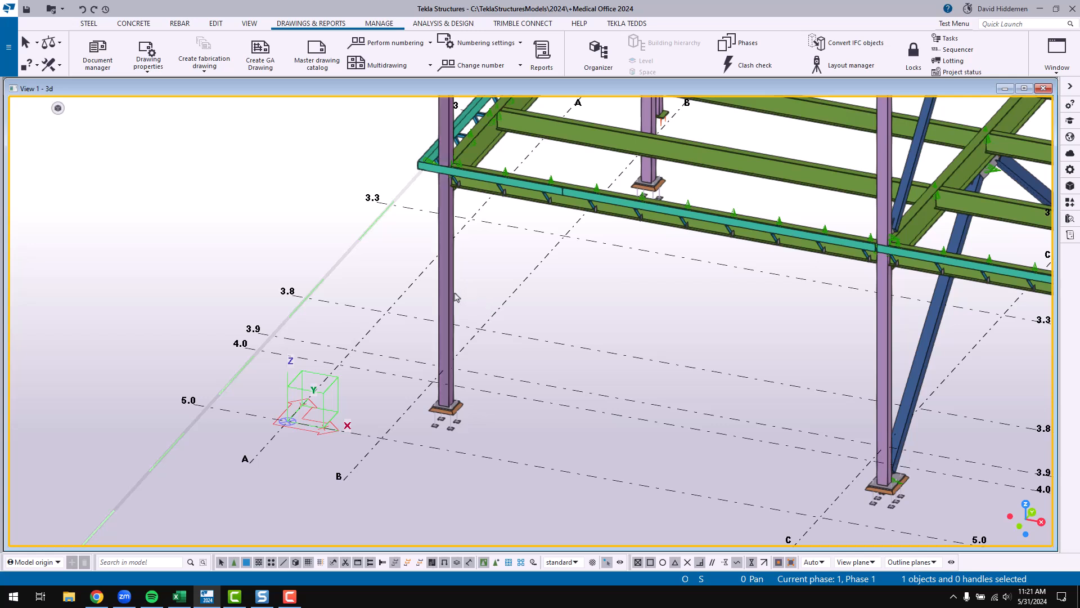
left_click(447, 295)
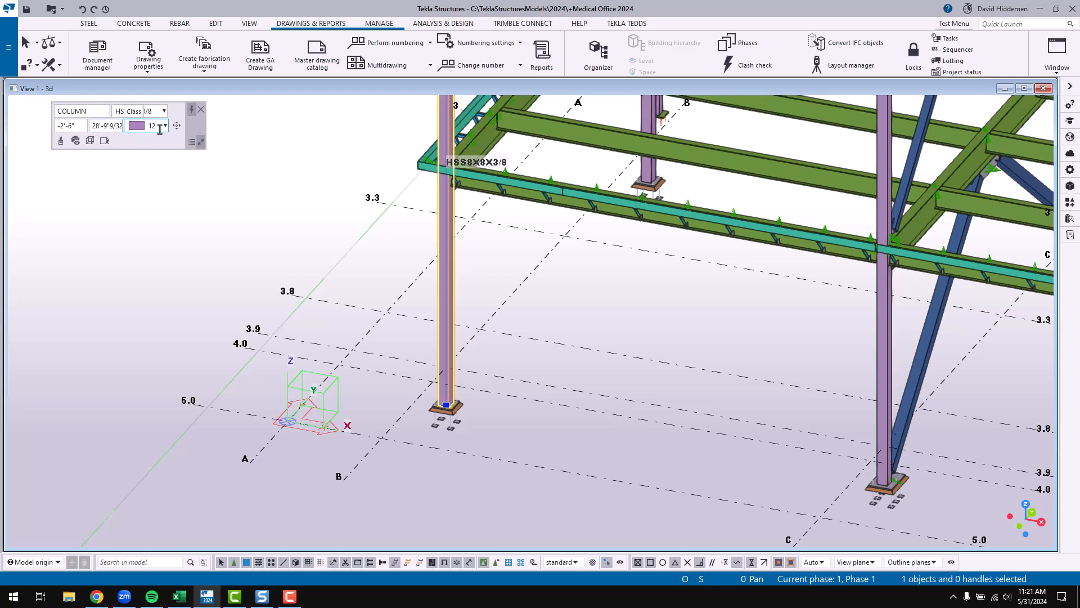
left_click(162, 111)
left_click(160, 113)
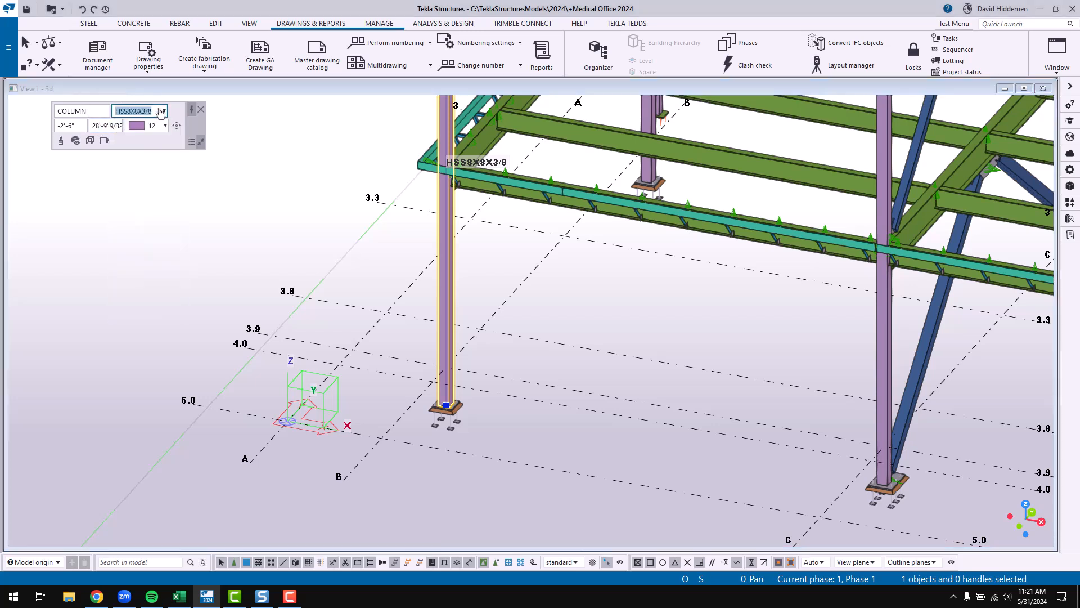
- Use Display detailing on the selected column and inspect its base plate and anchor rods up close
left_click(75, 141)
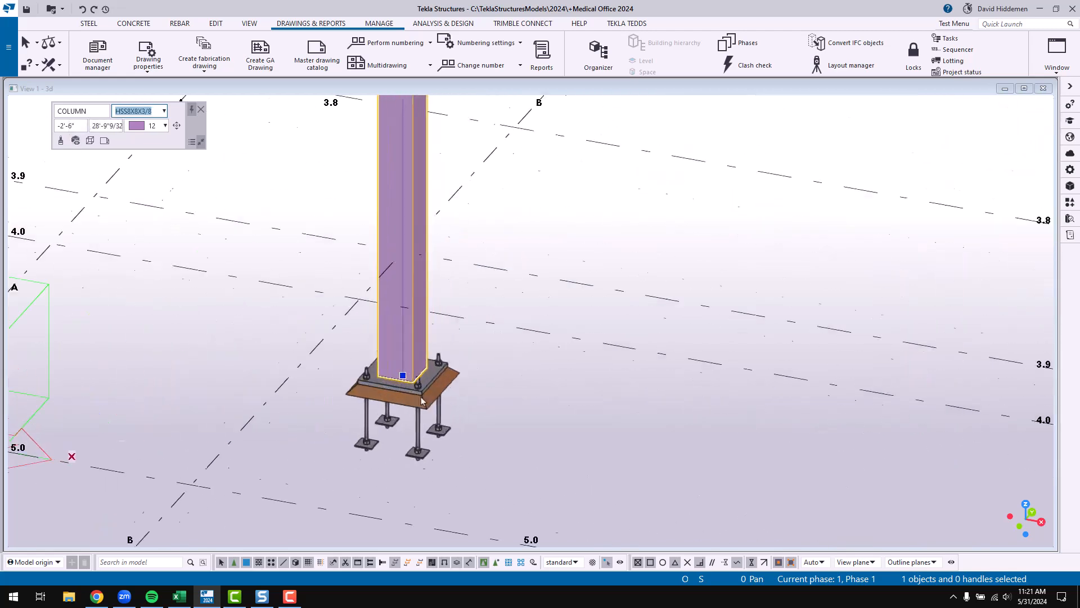
middle_click_drag(284, 406, 299, 311)
scroll(302, 300, "up", 1)
left_click(302, 299)
scroll(500, 256, "up", 3)
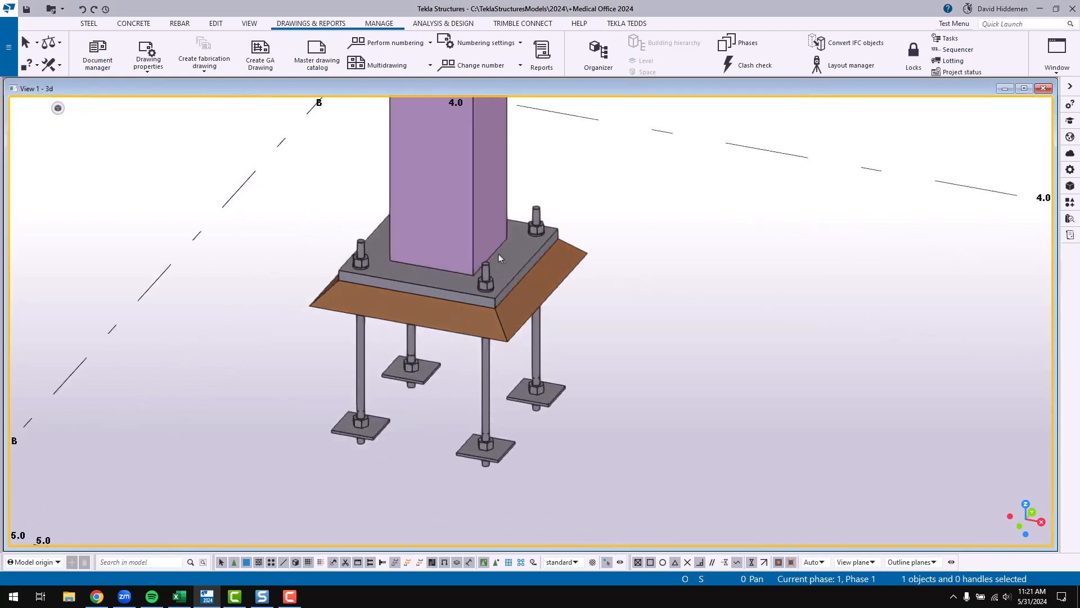
scroll(378, 238, "down", 4)
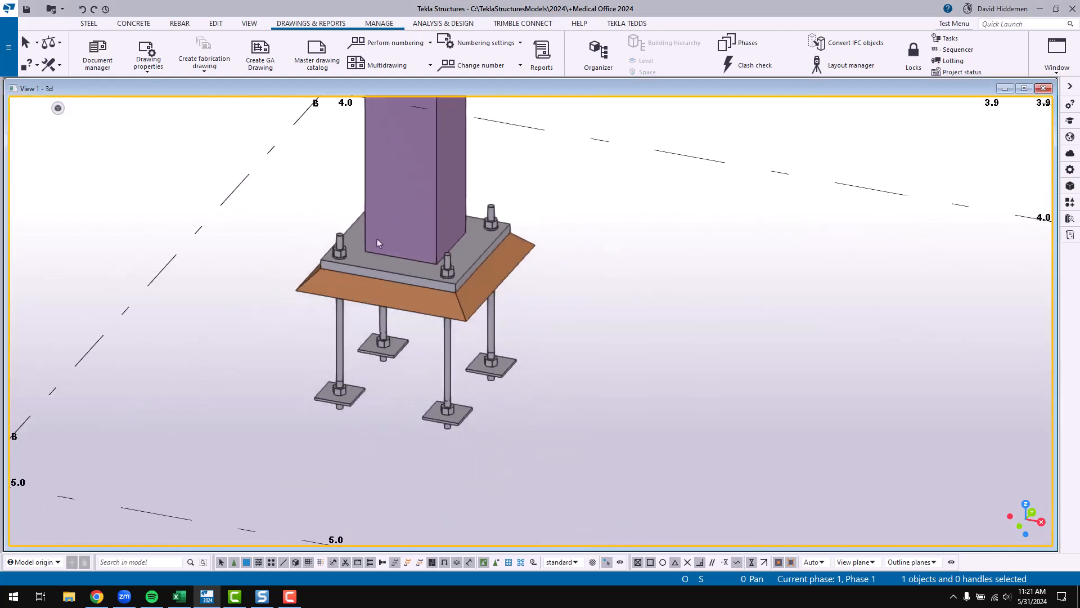
- Examine the view's visibility settings for cuts, added material and fittings, and close them without changes
mouse_move(58, 107)
left_click(62, 141)
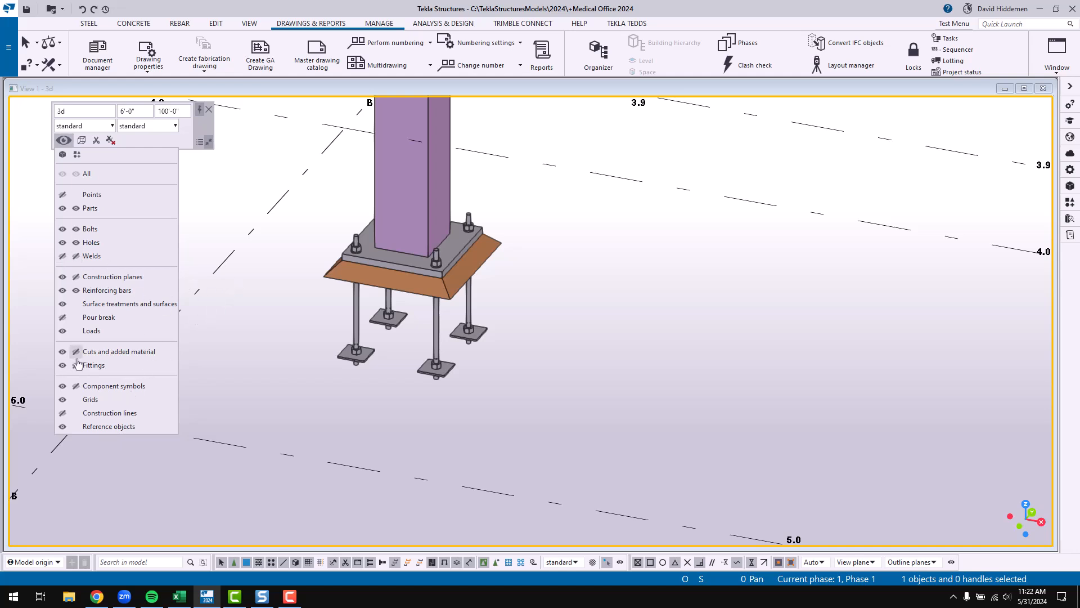
left_click(281, 344)
middle_click_drag(272, 307, 265, 334)
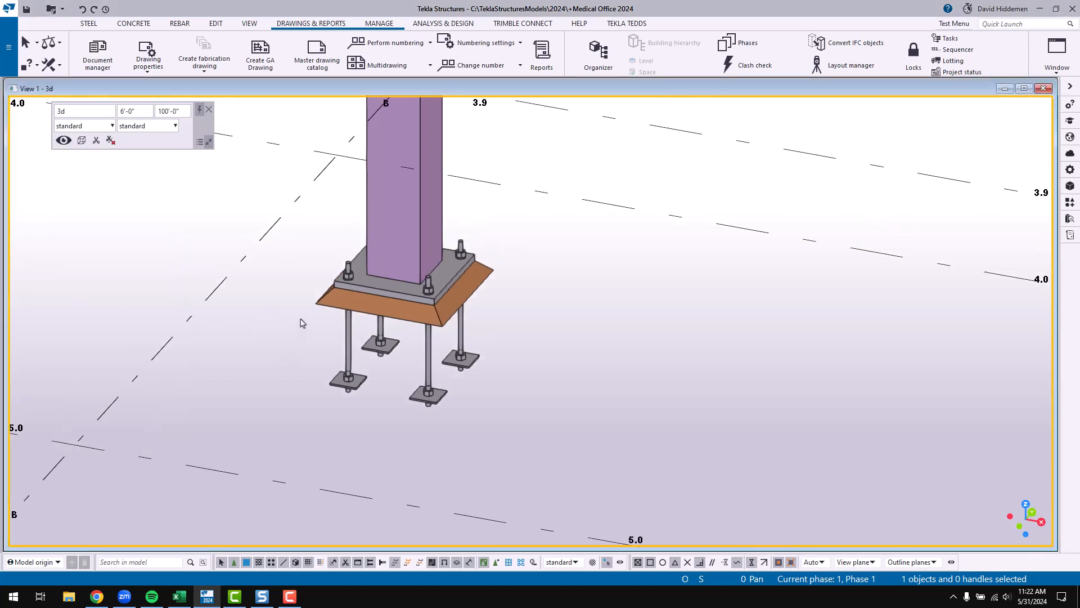
- Show the corner column's cuts and fittings at the base plate and redraw the view to clear their outlines
left_click(401, 223)
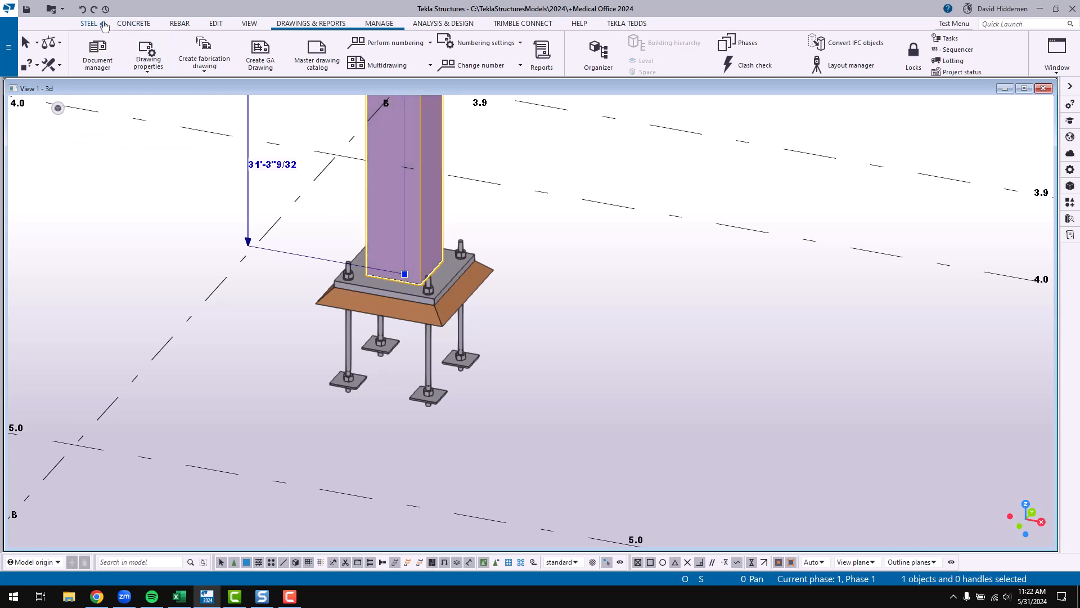
left_click(83, 10)
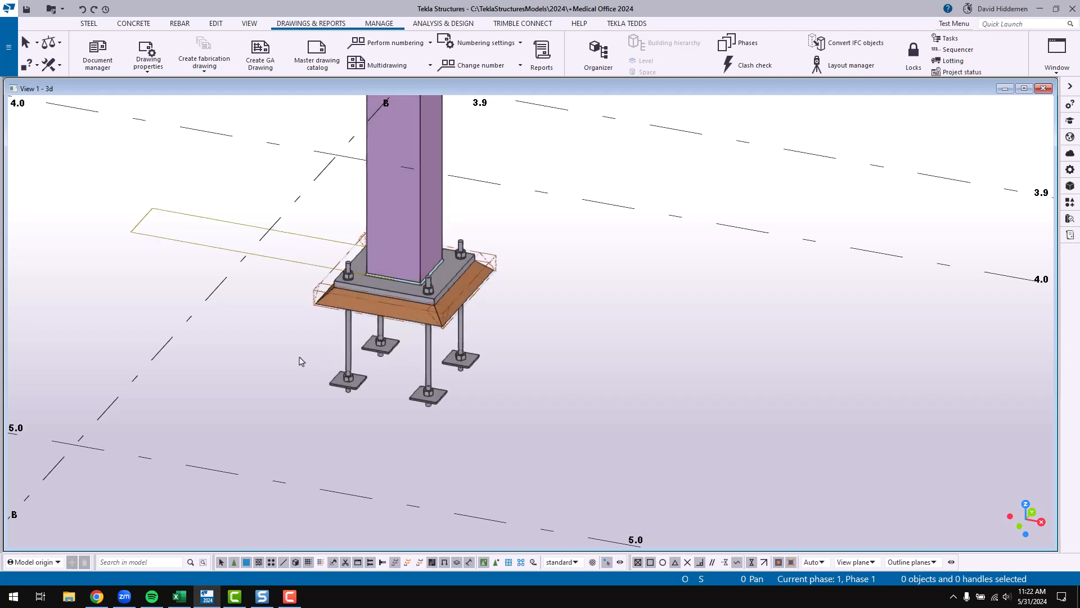
right_click(288, 341)
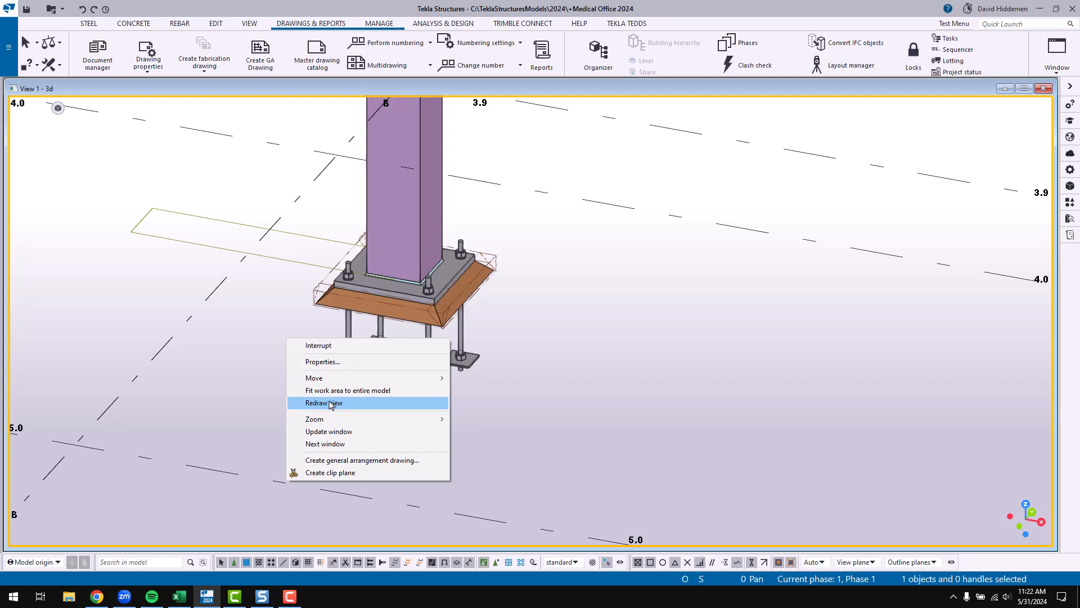
left_click(330, 403)
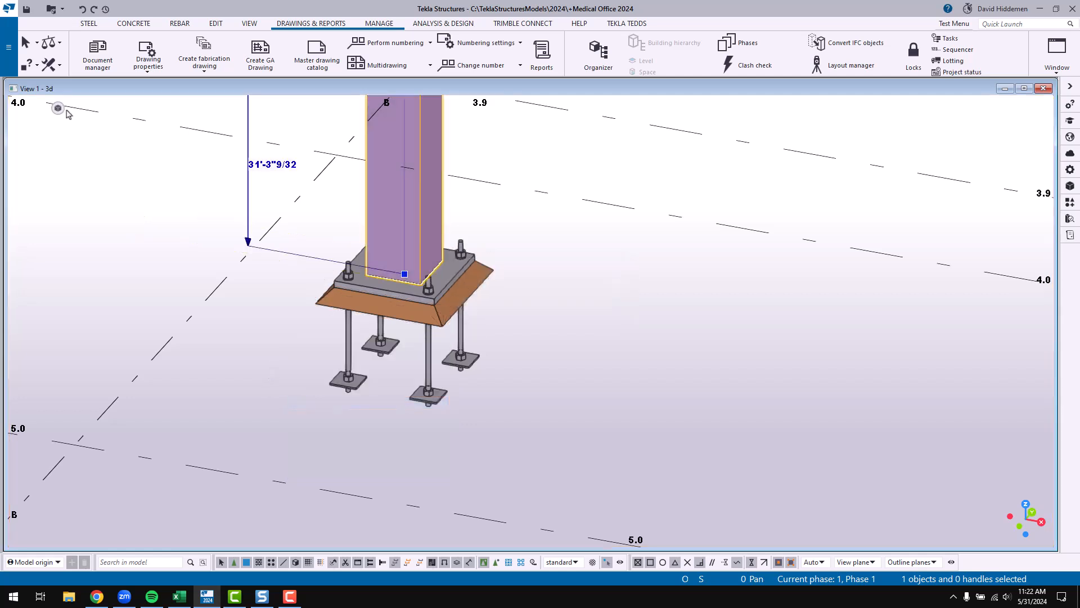
- Display the column's detailing again, examine the fitting at the column base and redraw the view
mouse_move(58, 108)
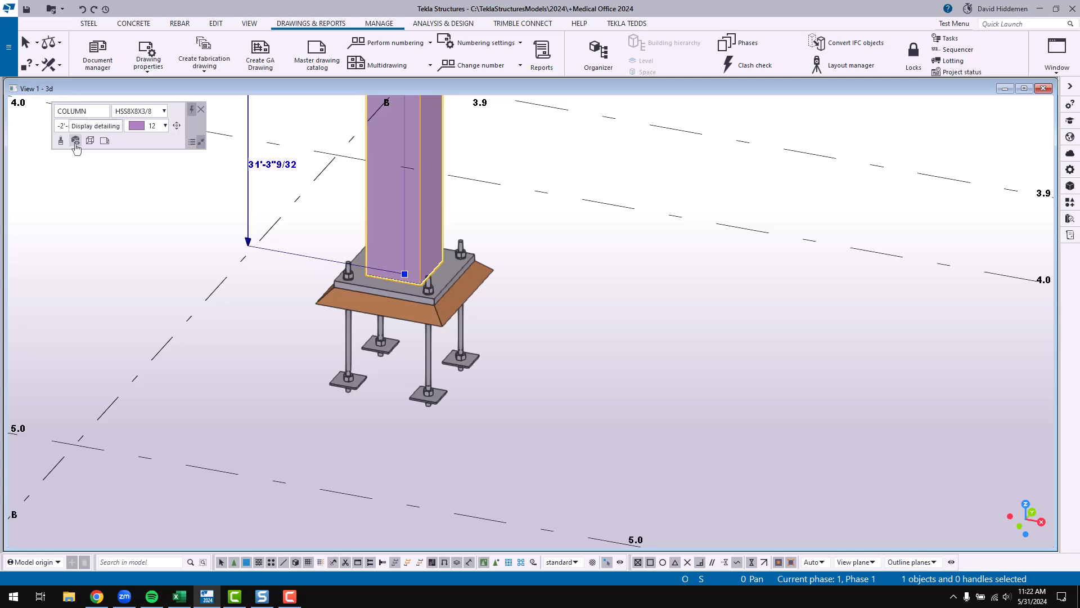
scroll(394, 284, "up", 5)
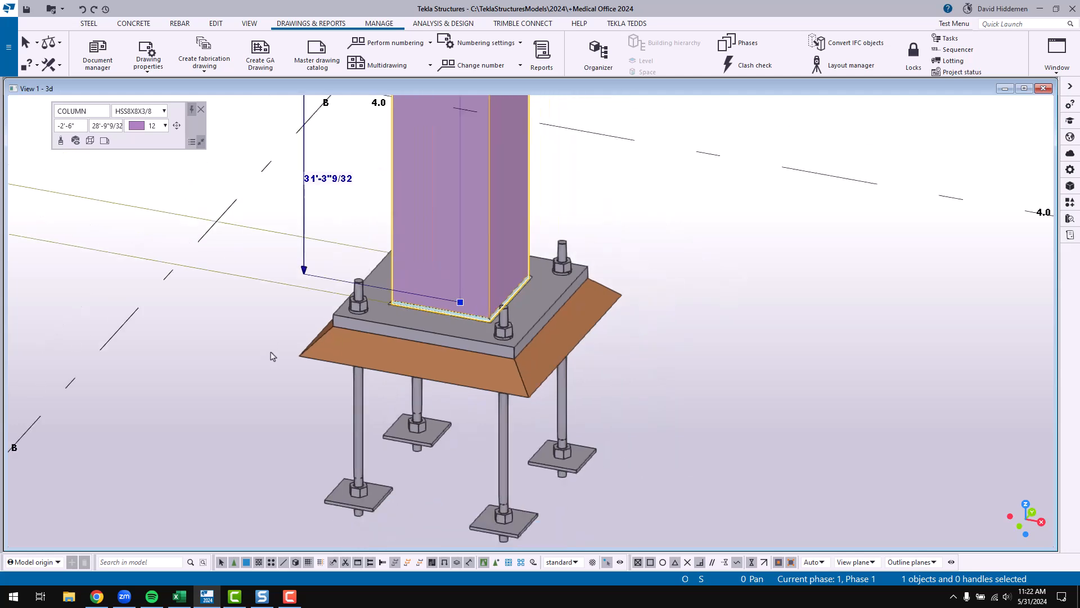
scroll(272, 356, "down", 1)
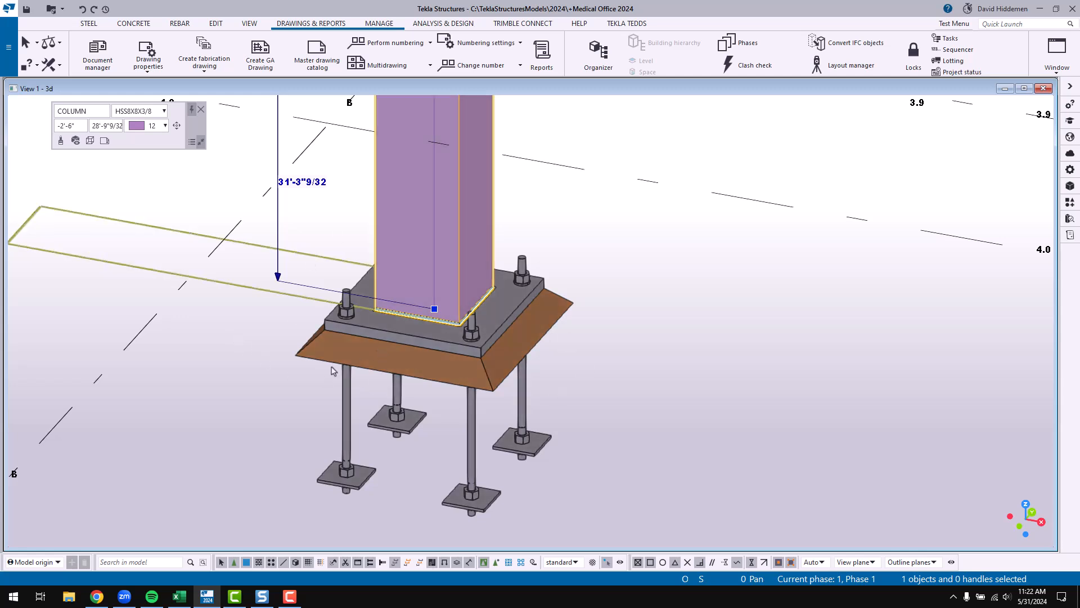
right_click(583, 213)
left_click(646, 277)
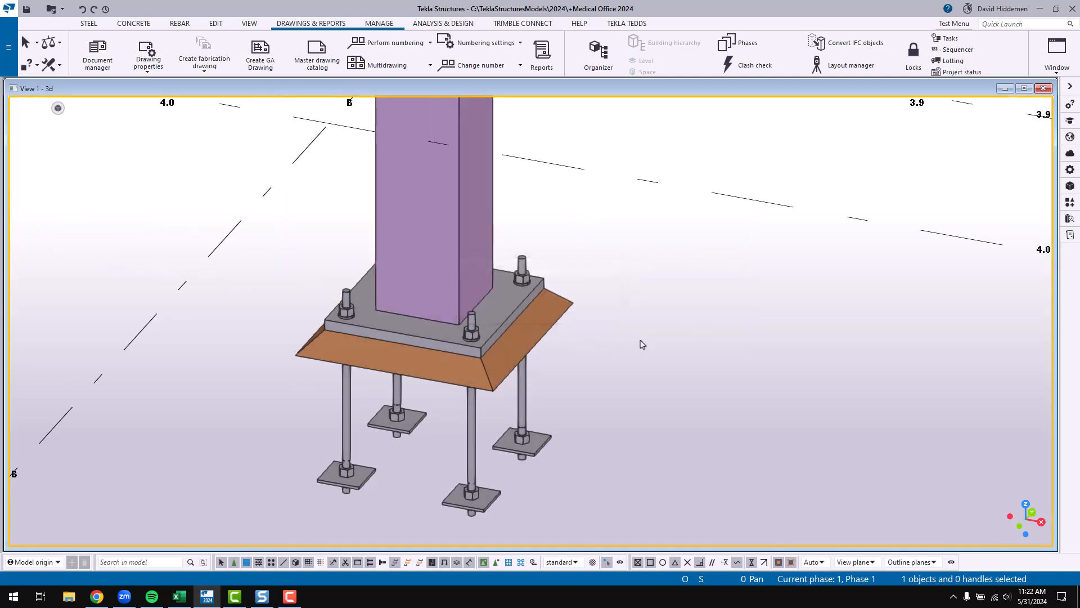
- Reselect the corner column and show the options for opening or creating its drawings from the contextual toolbar
scroll(618, 355, "down", 4)
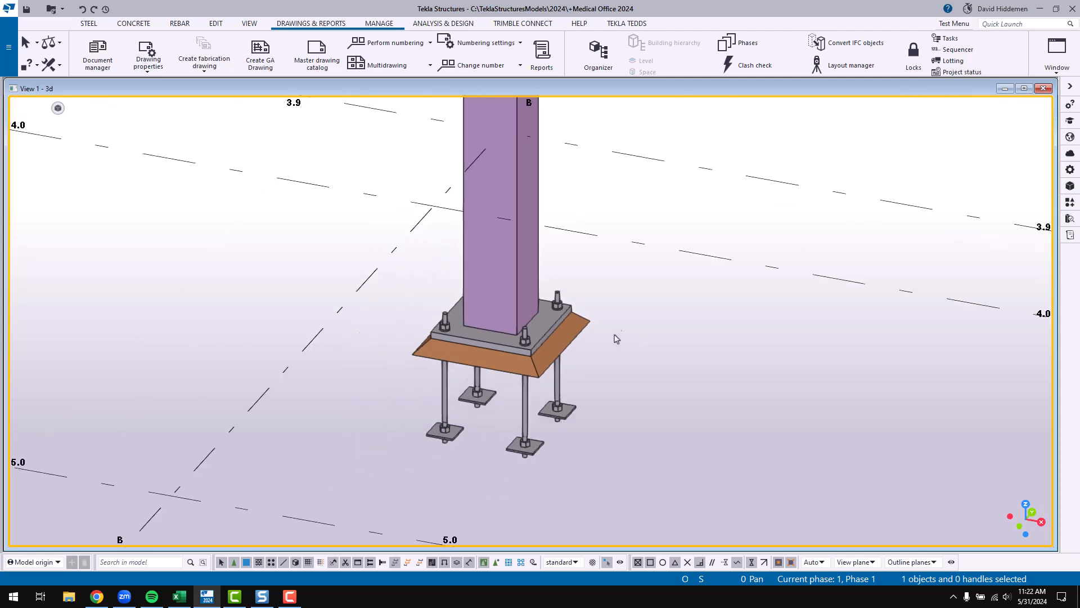
middle_click_drag(614, 295, 512, 331)
left_click(457, 291)
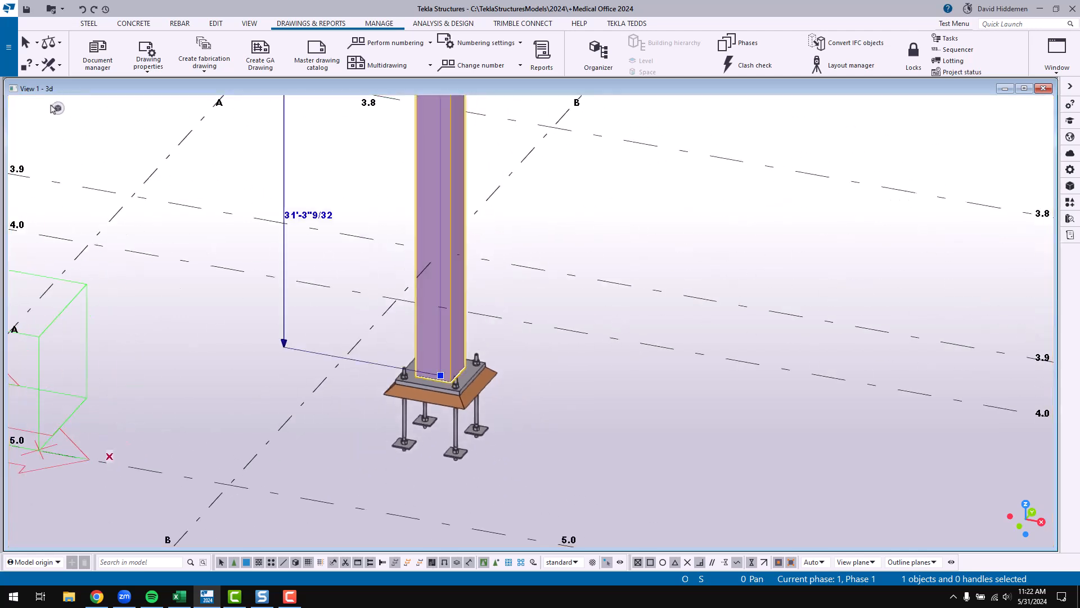
mouse_move(59, 113)
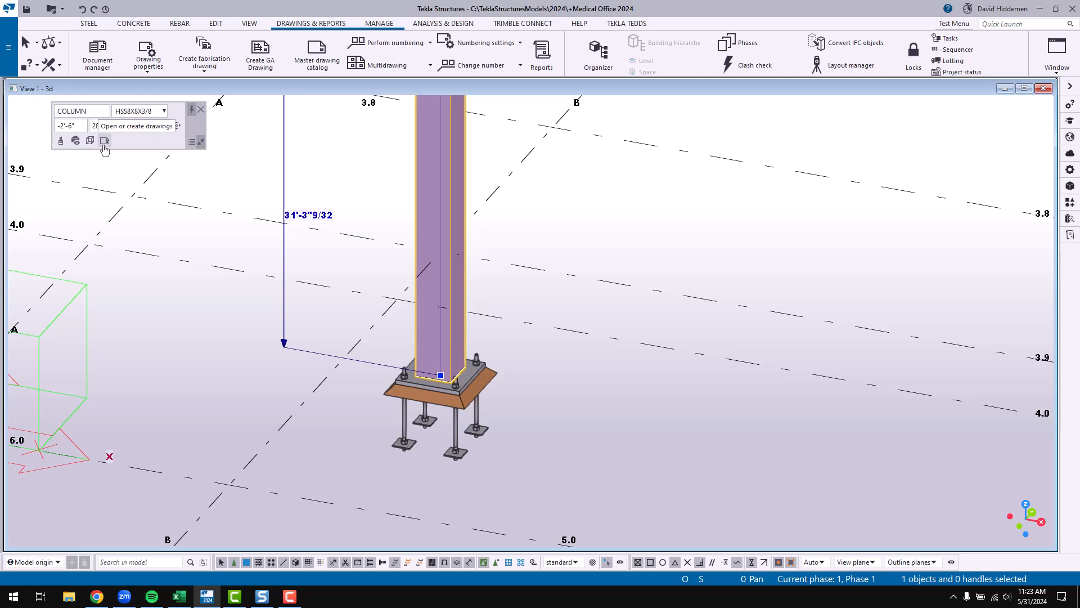
left_click(102, 144)
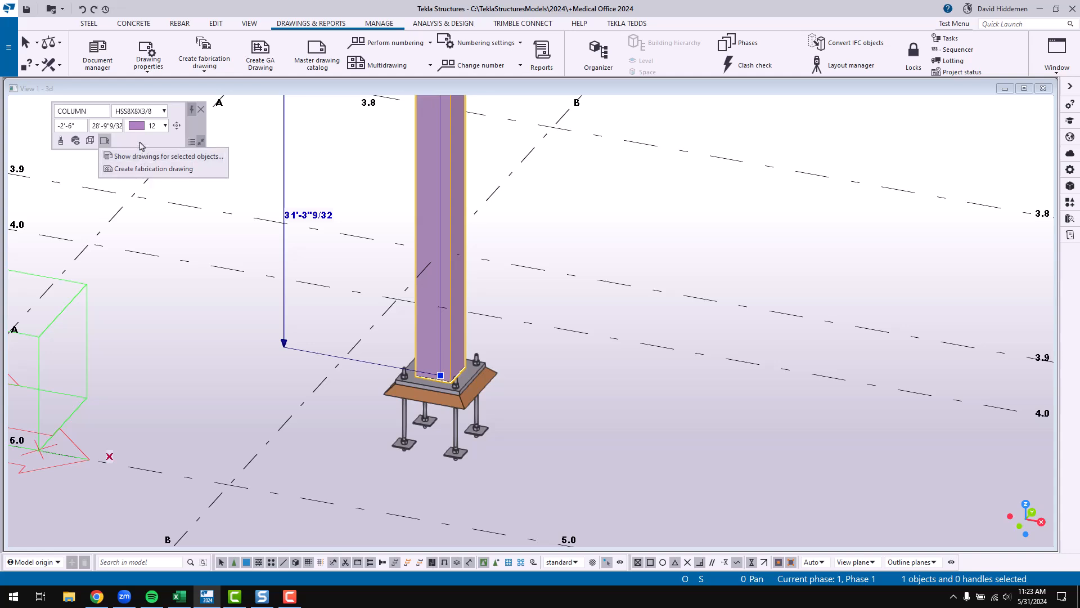
- Open the toolbar customization for beams and columns and look through the elements available for it
left_click(190, 144)
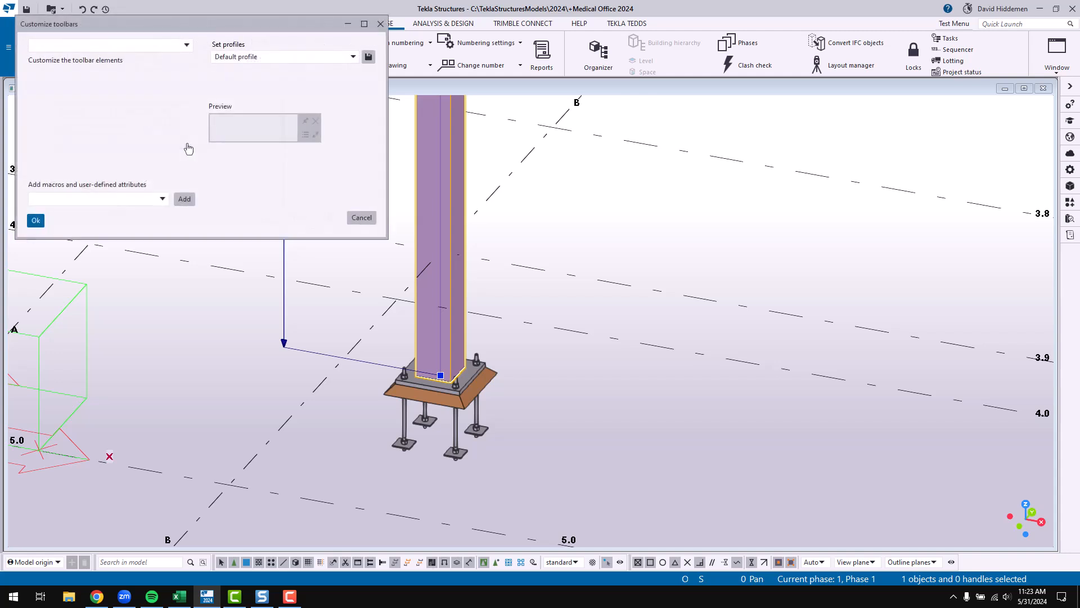
left_click_drag(153, 27, 176, 178)
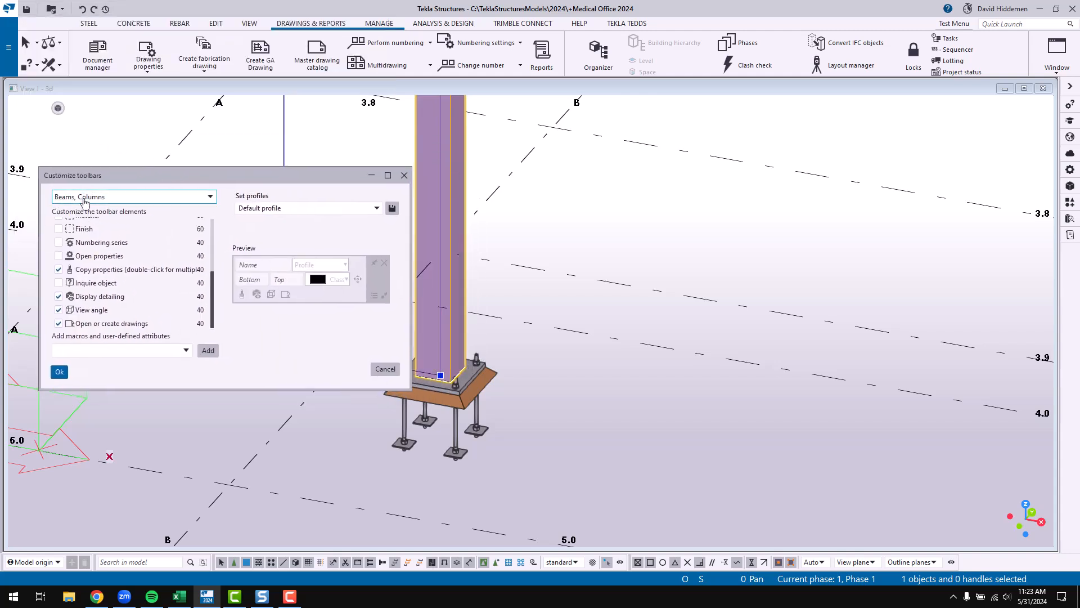
scroll(113, 278, "up", 3)
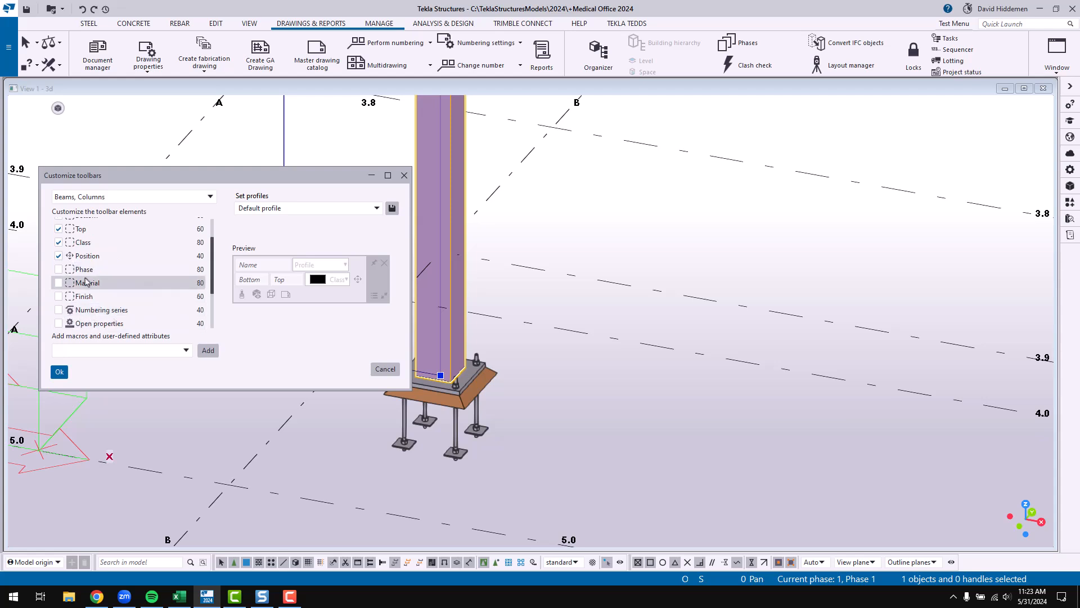
scroll(146, 290, "down", 3)
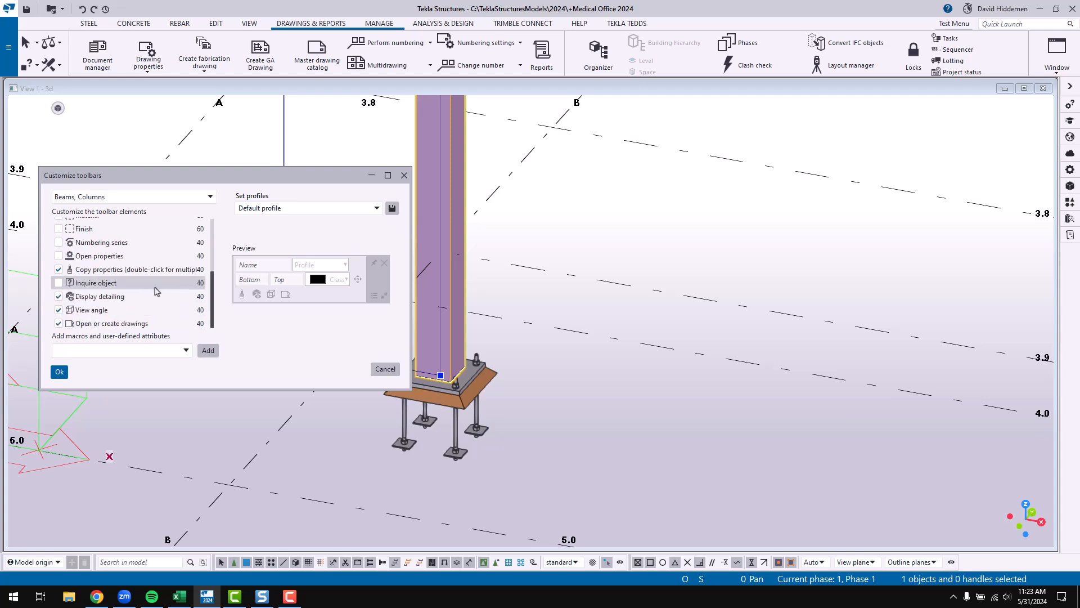
- Look through the available beam and column toolbar elements and leave the customization without changing anything
scroll(151, 298, "up", 3)
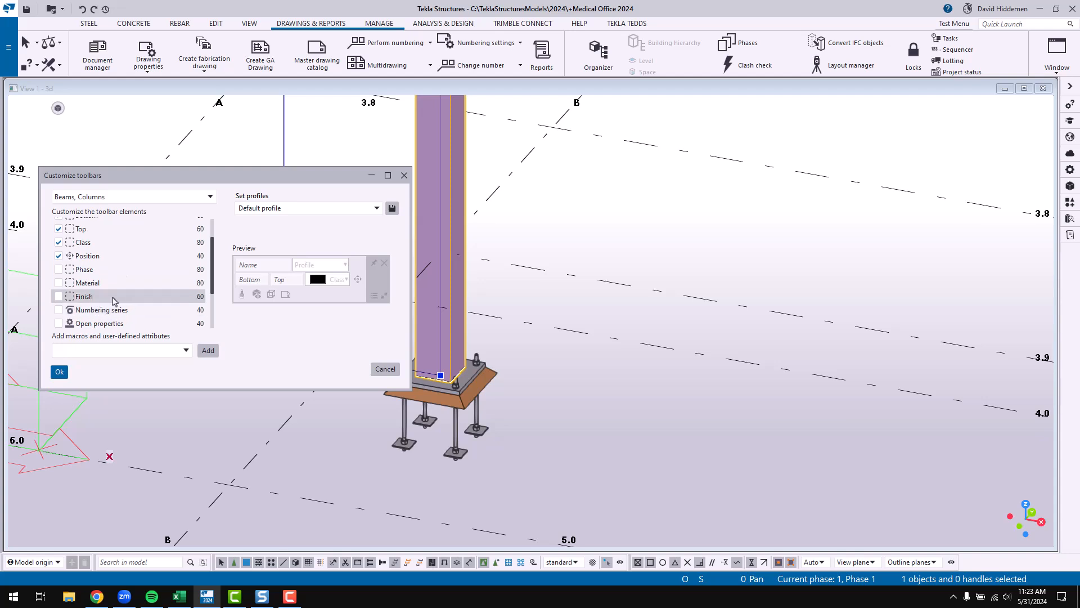
scroll(114, 300, "up", 2)
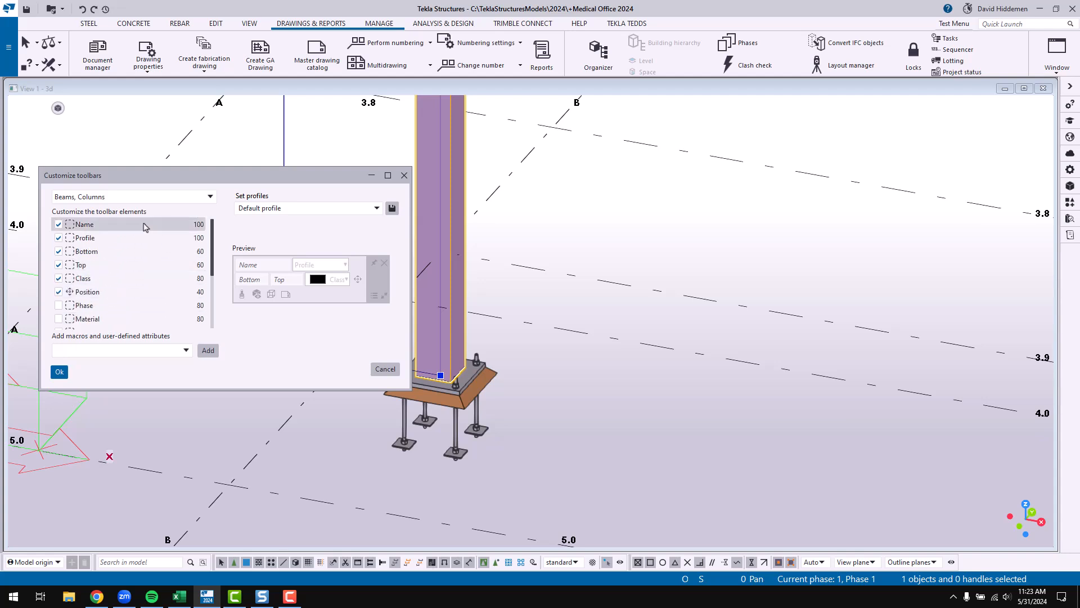
scroll(161, 282, "down", 5)
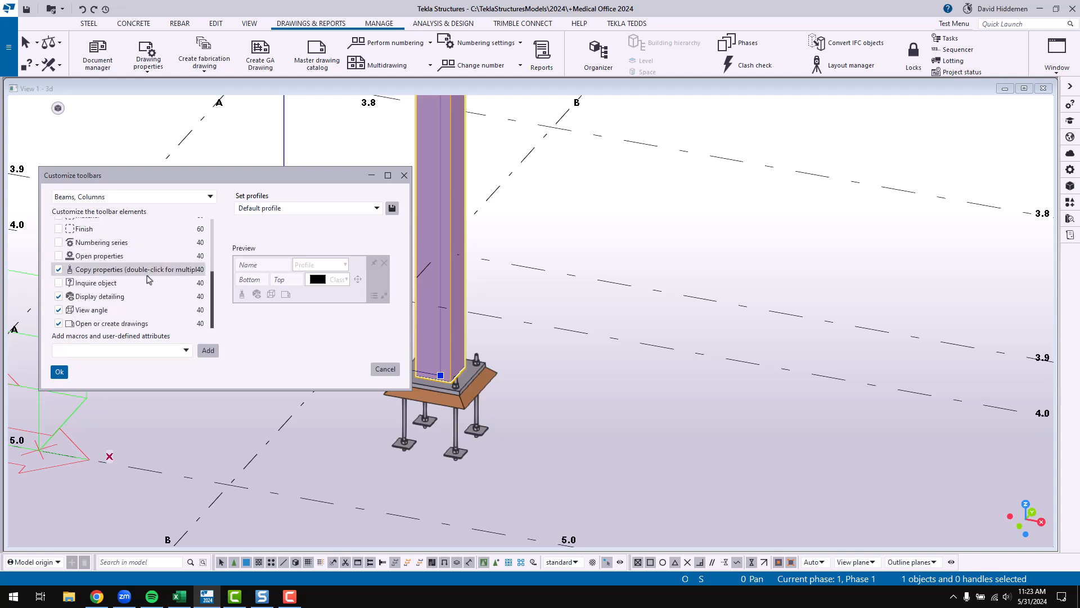
left_click(386, 368)
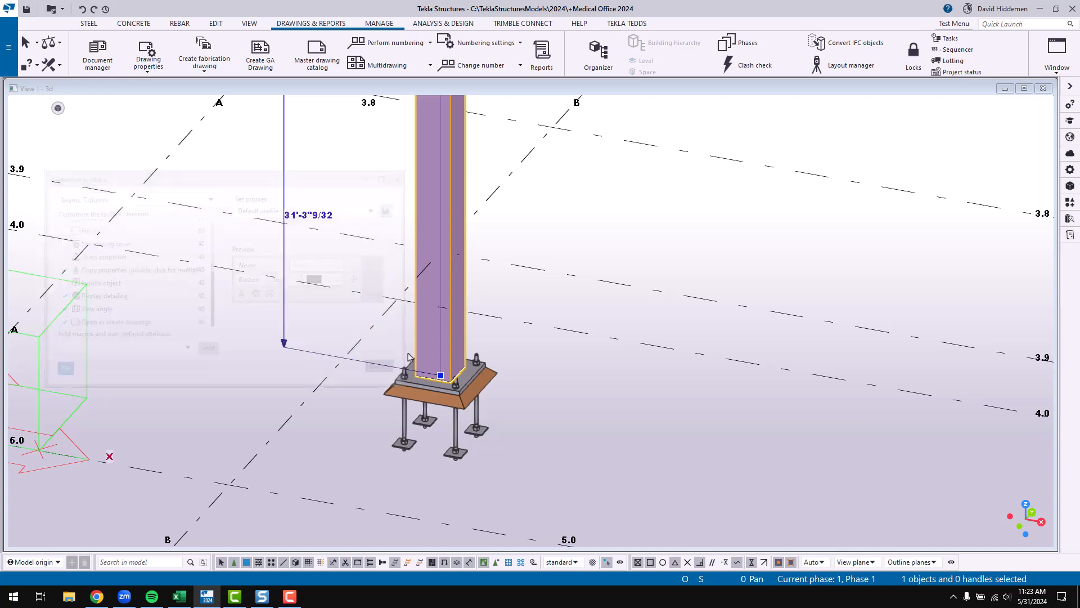
- Select the bolt group at the beam-to-girder connection and look through its spacing, standard and size options on the contextual toolbar
scroll(548, 276, "down", 5)
scroll(546, 283, "up", 8)
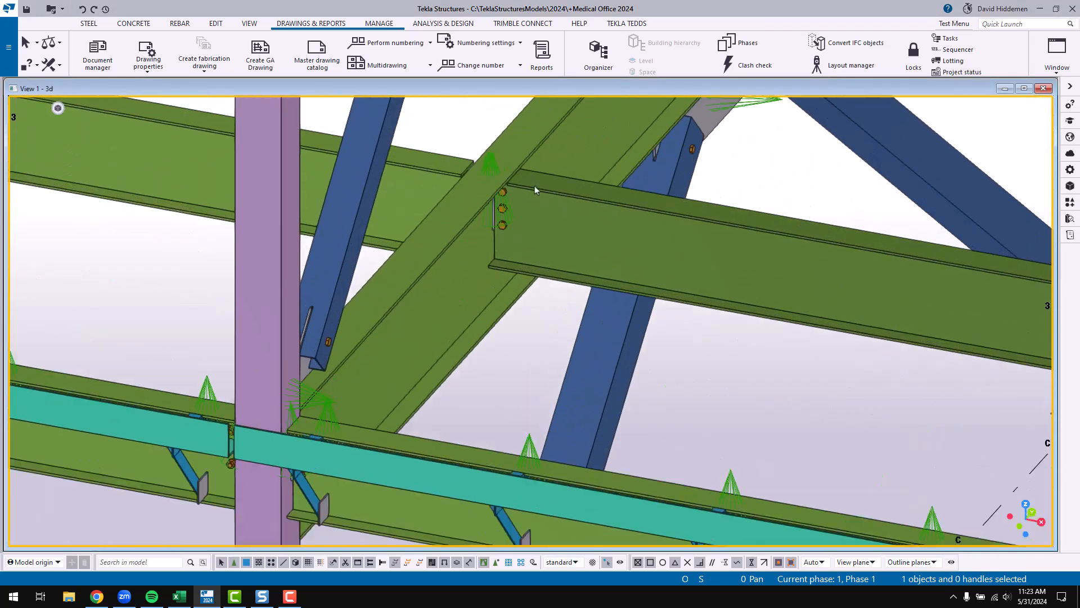
scroll(535, 189, "up", 5)
left_click(430, 362)
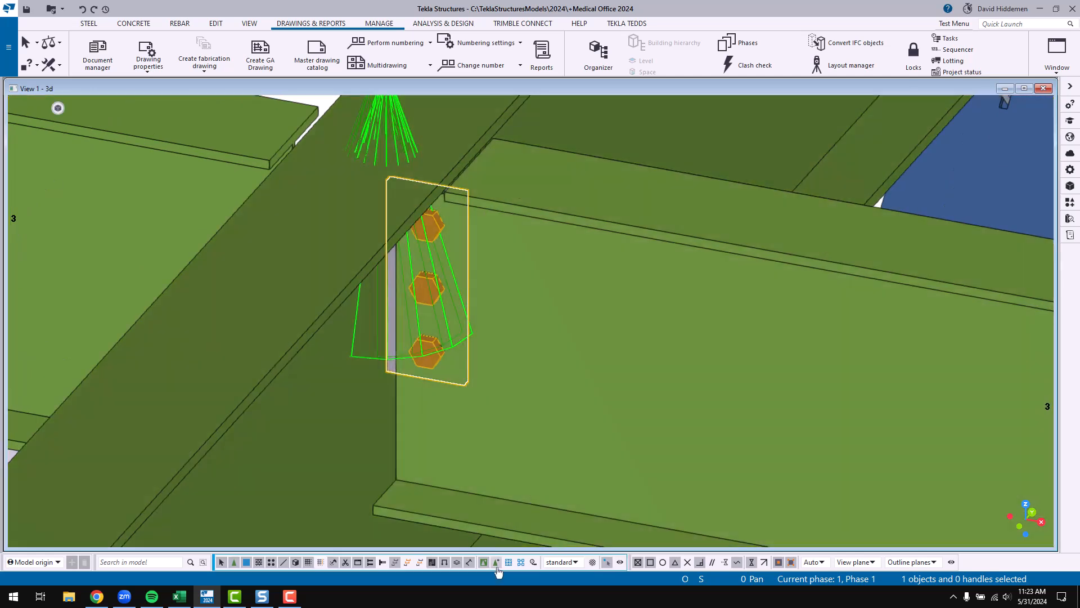
left_click(428, 371)
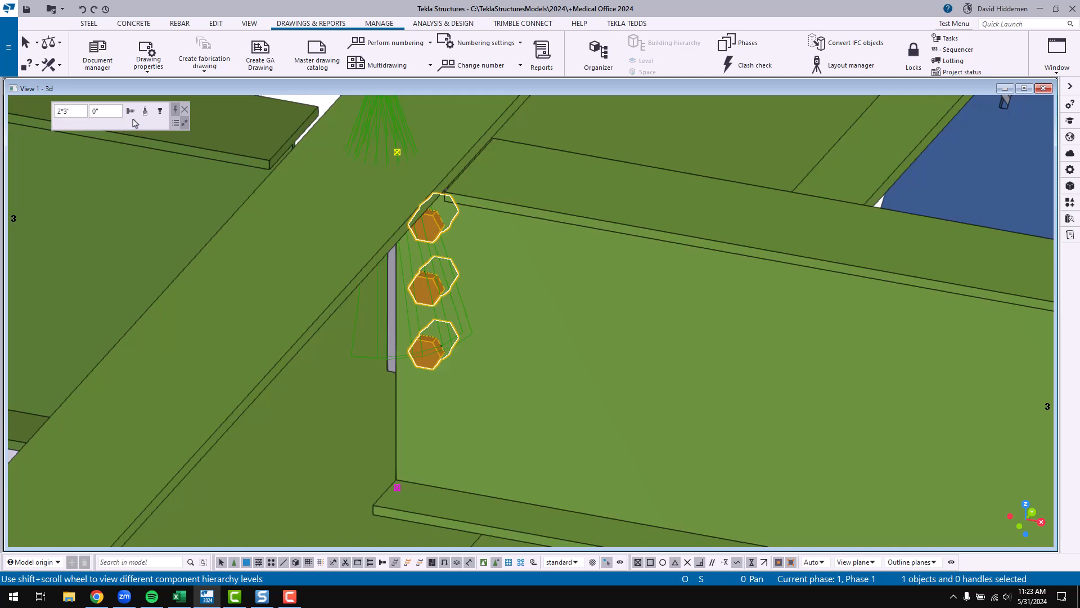
left_click(69, 113)
left_click(130, 112)
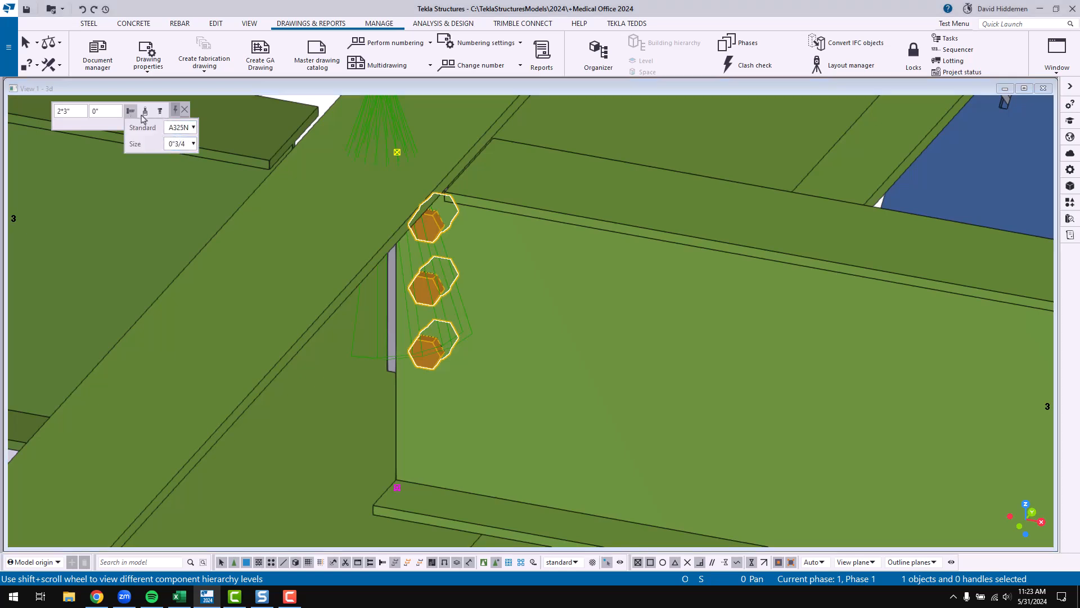
left_click(91, 130)
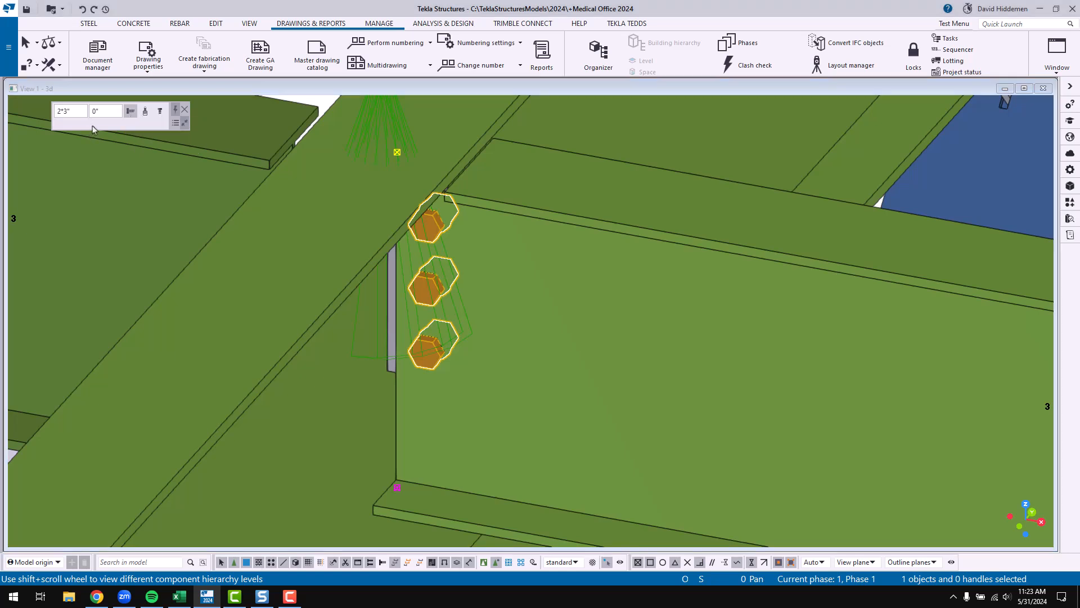
left_click(160, 112)
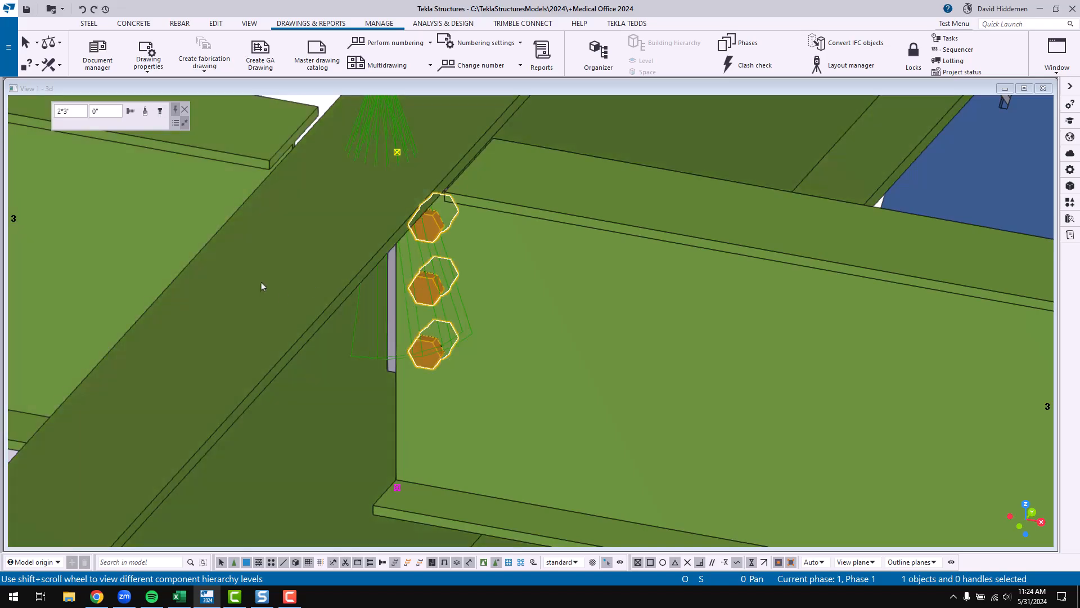
- Select the W16X31 perimeter beam and open the customization of its contextual toolbar
scroll(261, 288, "down", 10)
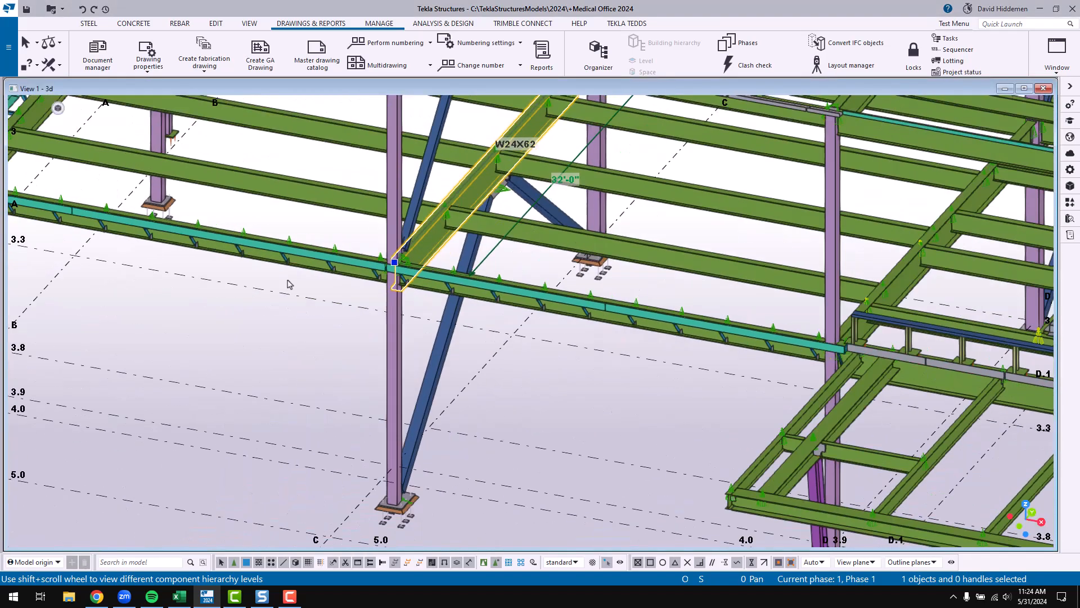
scroll(287, 280, "down", 1)
left_click(226, 226)
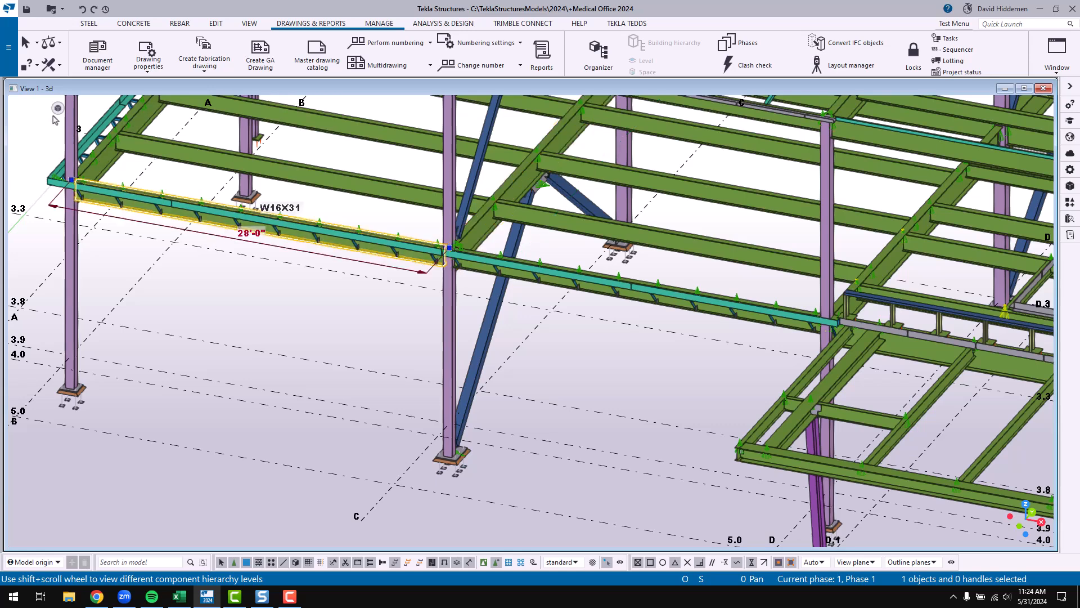
mouse_move(58, 108)
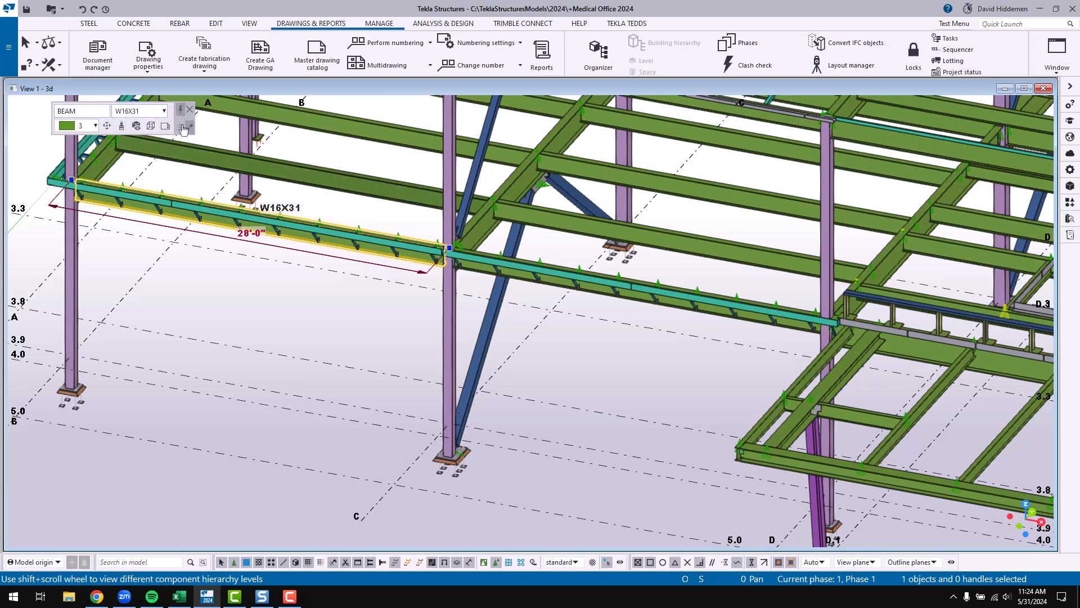
left_click(183, 130)
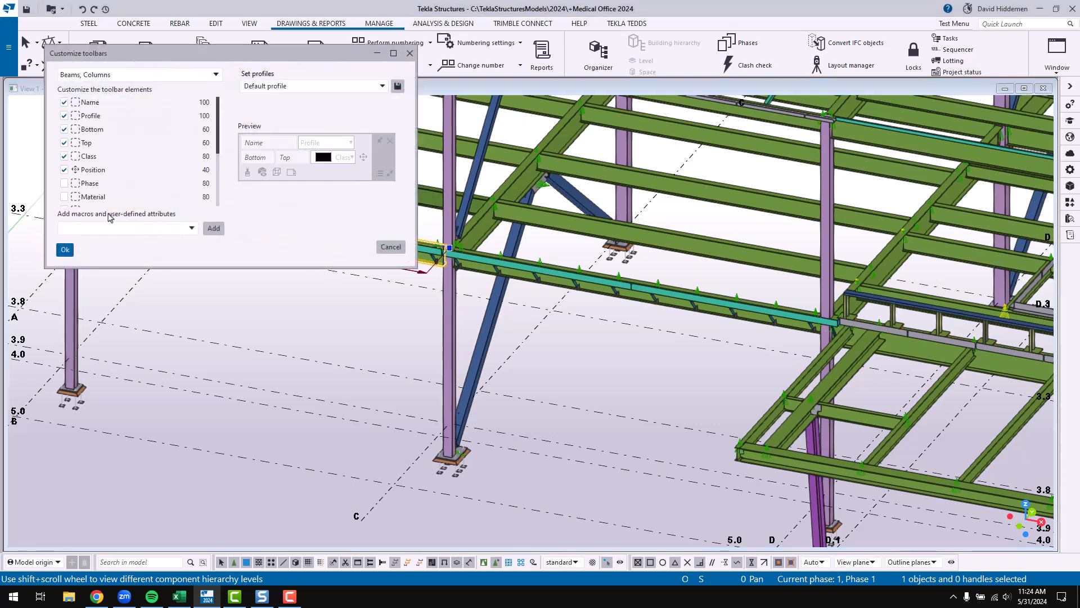
- Add the Swap handles macro to the beams and columns toolbar and accept the customization
left_click(191, 229)
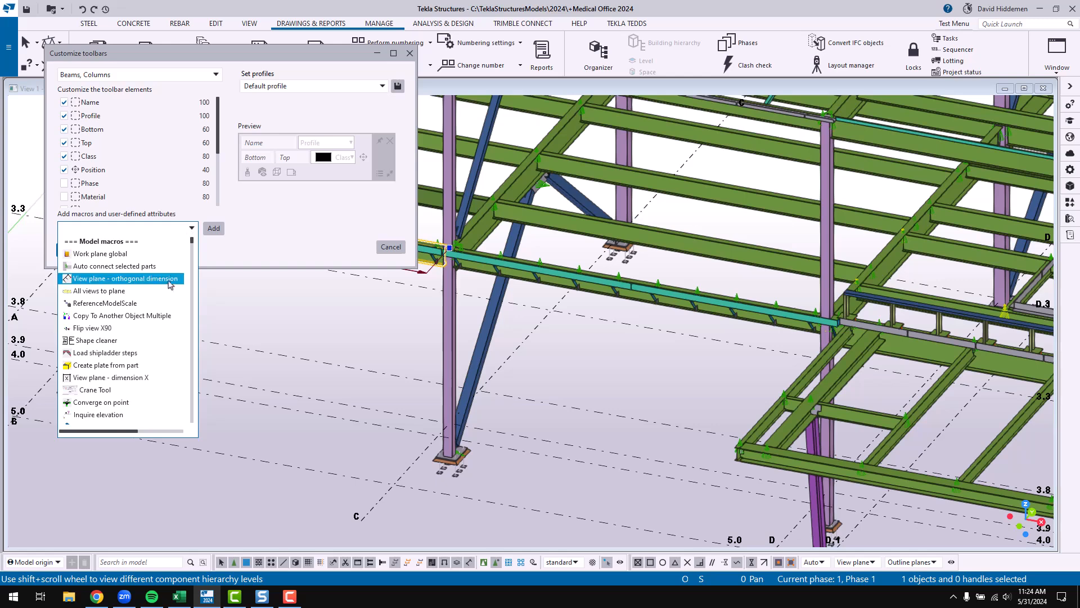
scroll(146, 289, "down", 1)
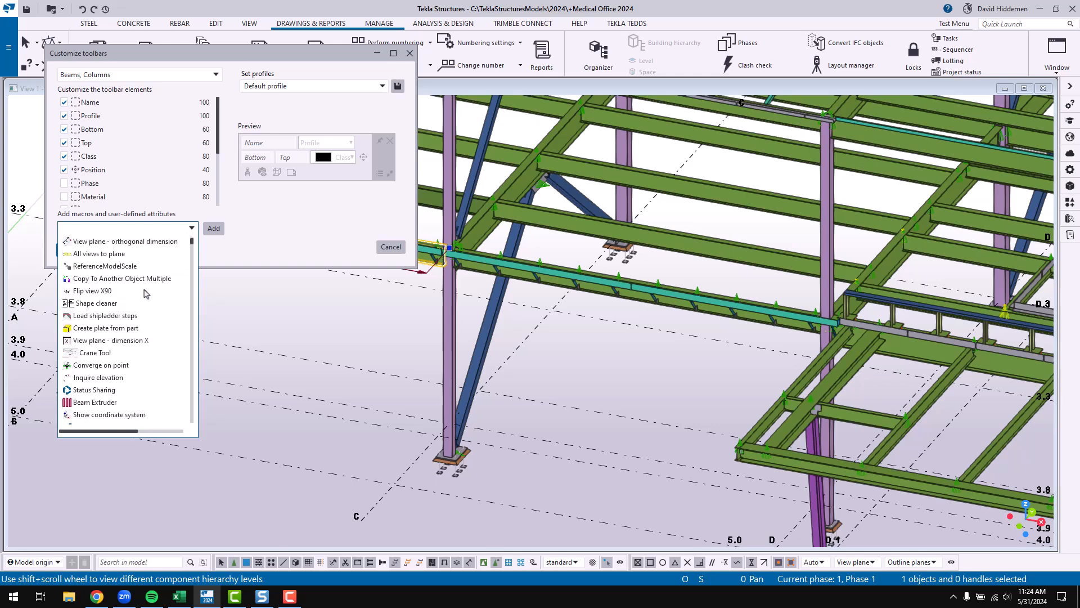
scroll(160, 293, "up", 1)
scroll(161, 296, "down", 8)
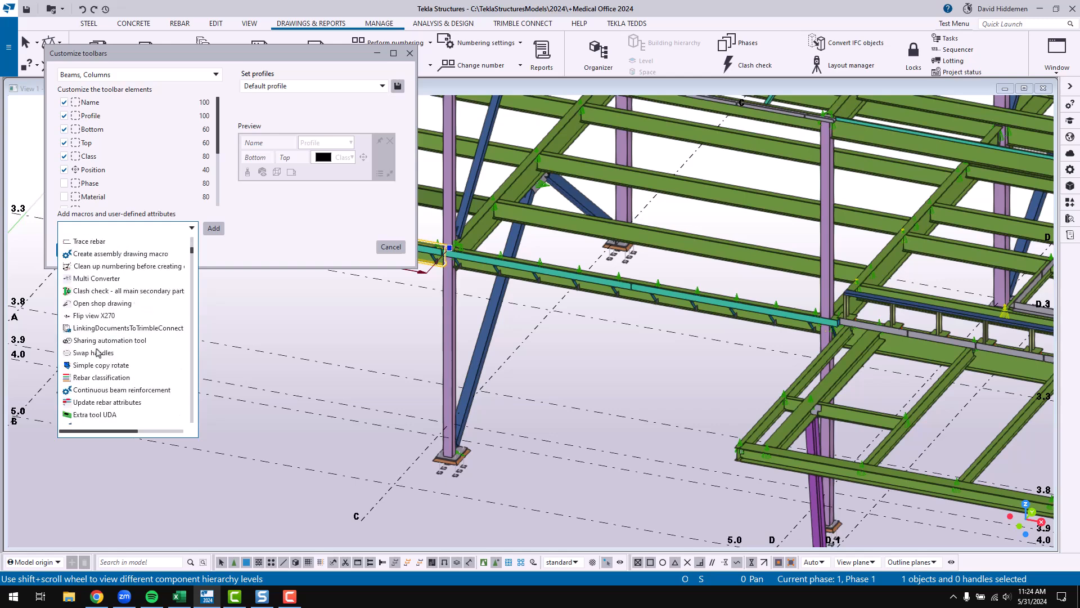
left_click(98, 350)
left_click(213, 228)
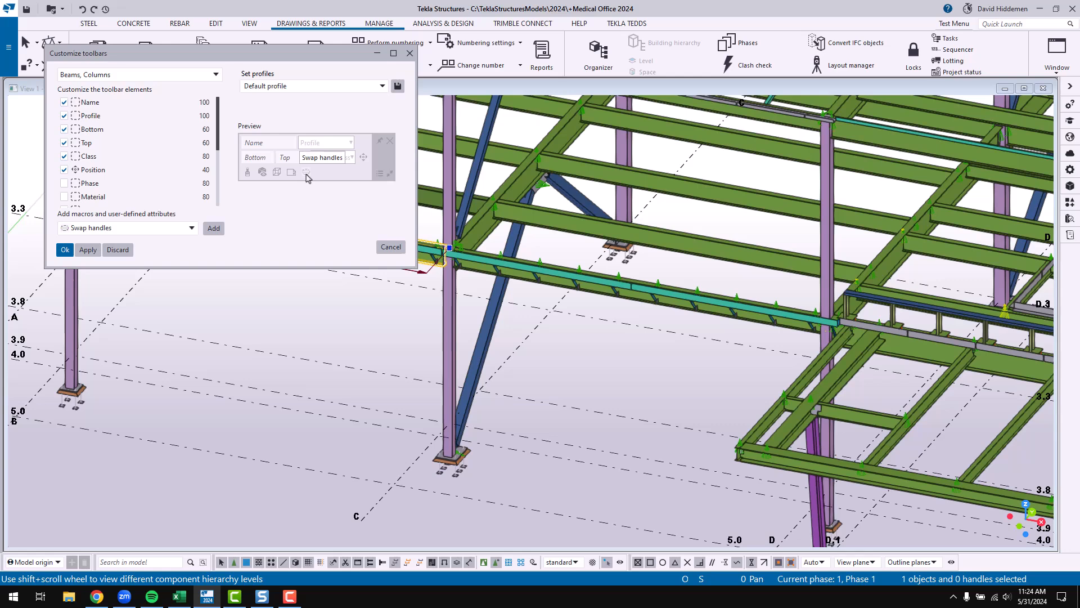
left_click(65, 250)
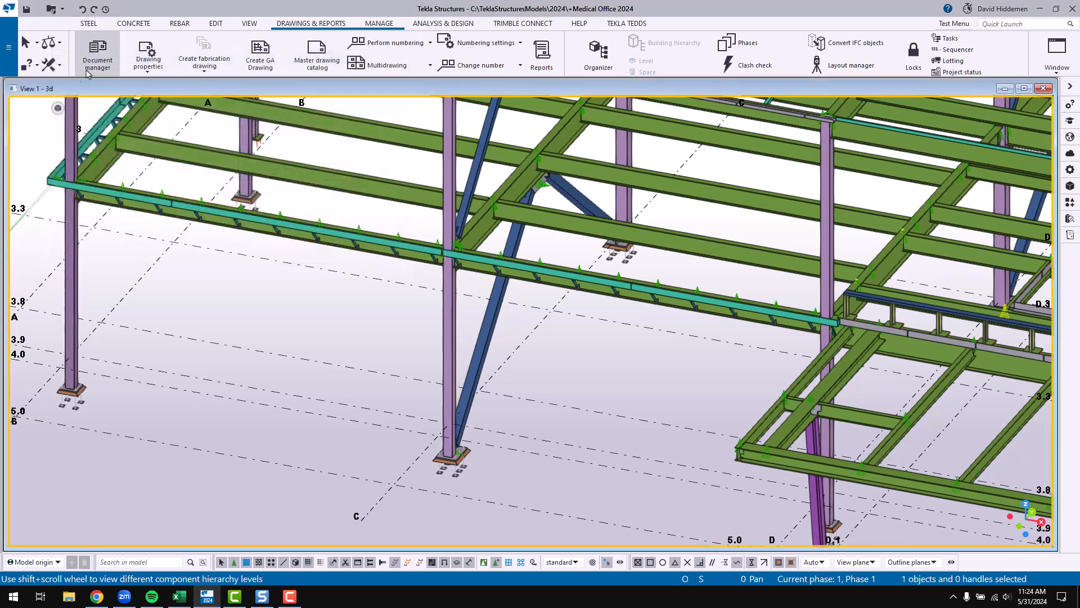
- Model a steel L4X4X3/4 angle 3'-0" long along grid line 3.9 in front of the frame
left_click(89, 23)
left_click(125, 50)
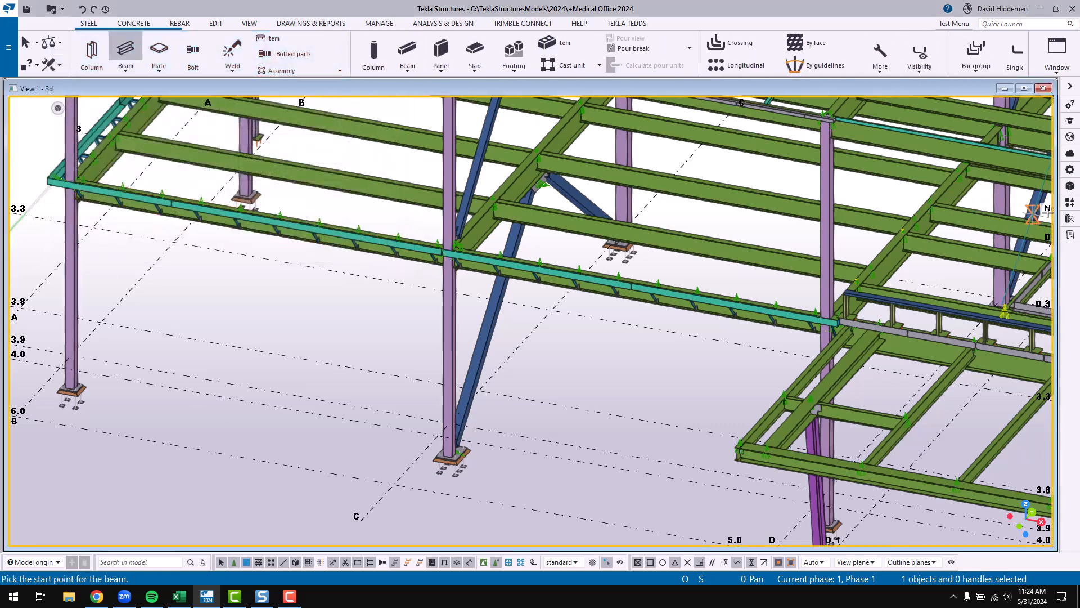
left_click(1070, 169)
left_click(953, 113)
left_click(869, 120)
left_click(200, 375)
left_click(238, 386)
scroll(226, 390, "up", 10)
key("Escape")
middle_click_drag(264, 390, 354, 362)
- Select the new angle and swap its end handles with the contextual toolbar macro, then swap them back
left_click(356, 361)
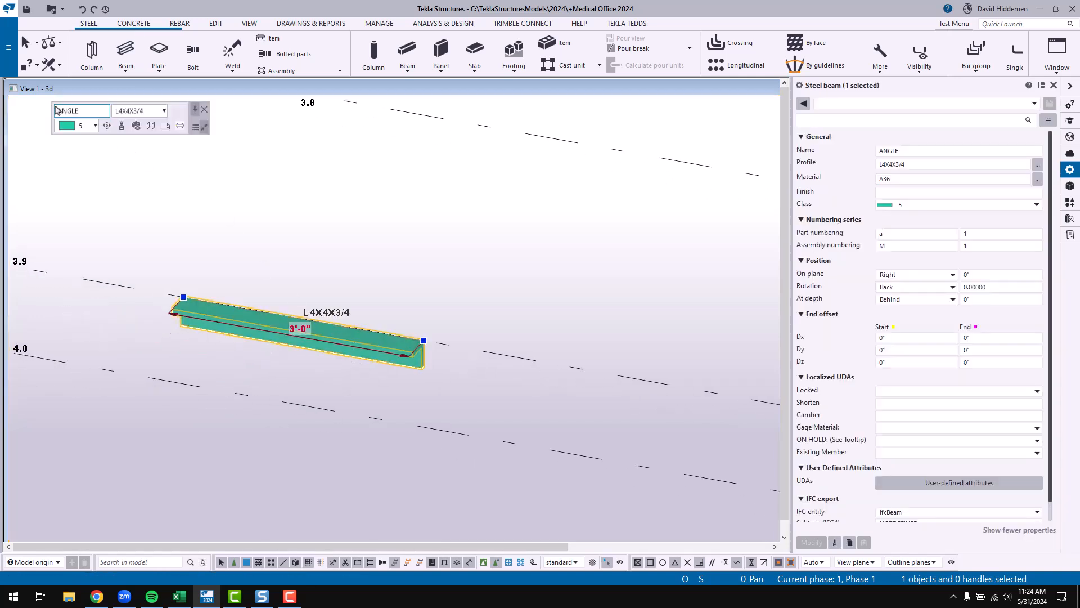
left_click(180, 126)
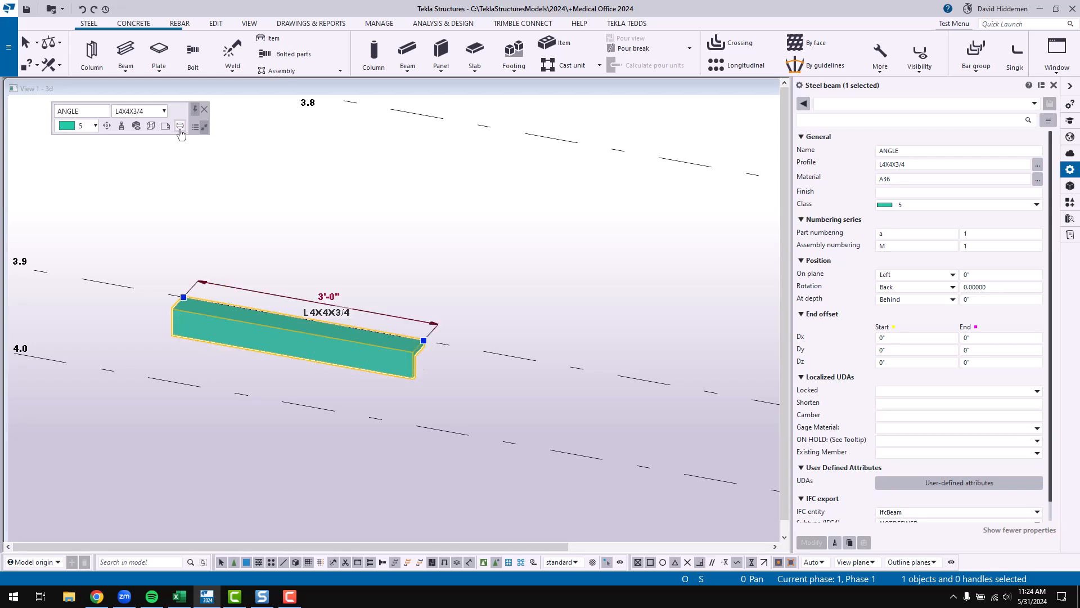
left_click(180, 129)
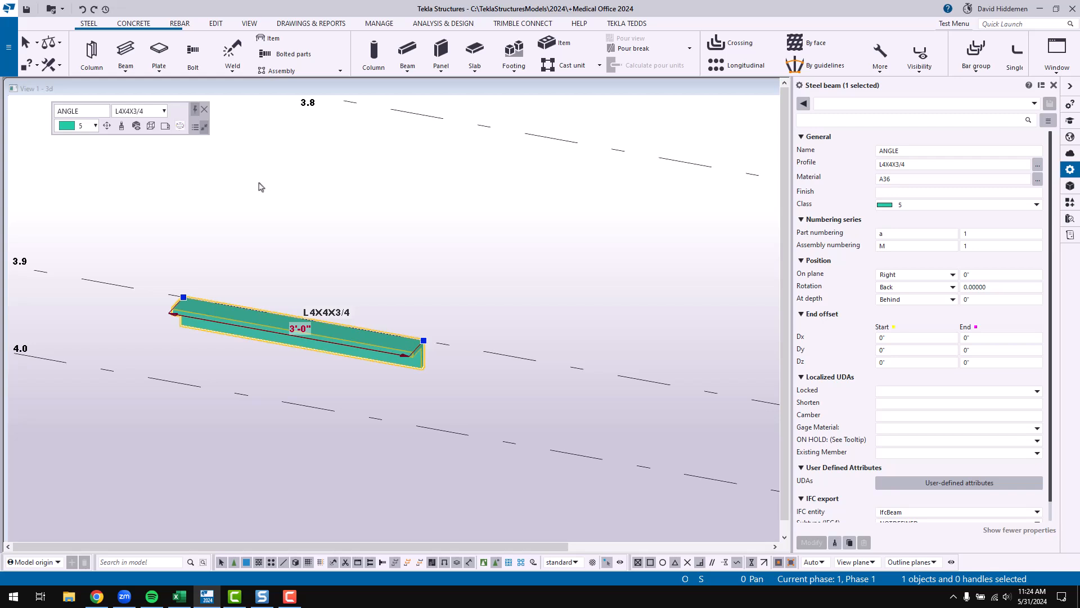
- Delete the trial angle from grid line 3.9 and close the part properties
left_click(289, 232)
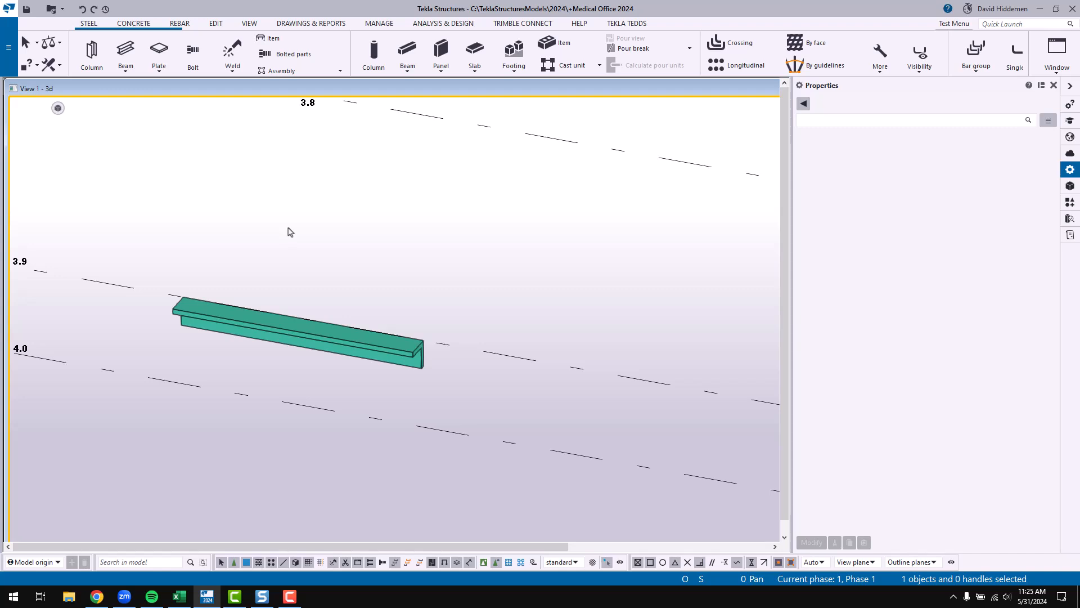
left_click(298, 330)
scroll(442, 346, "down", 6)
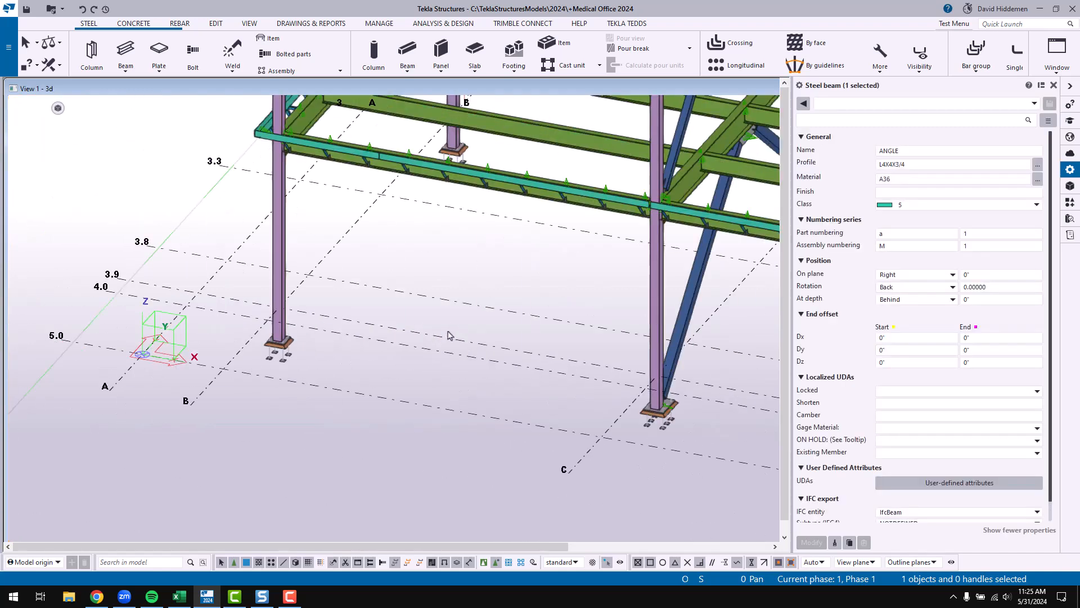
scroll(450, 337, "down", 3)
left_click(450, 337)
left_click(1054, 85)
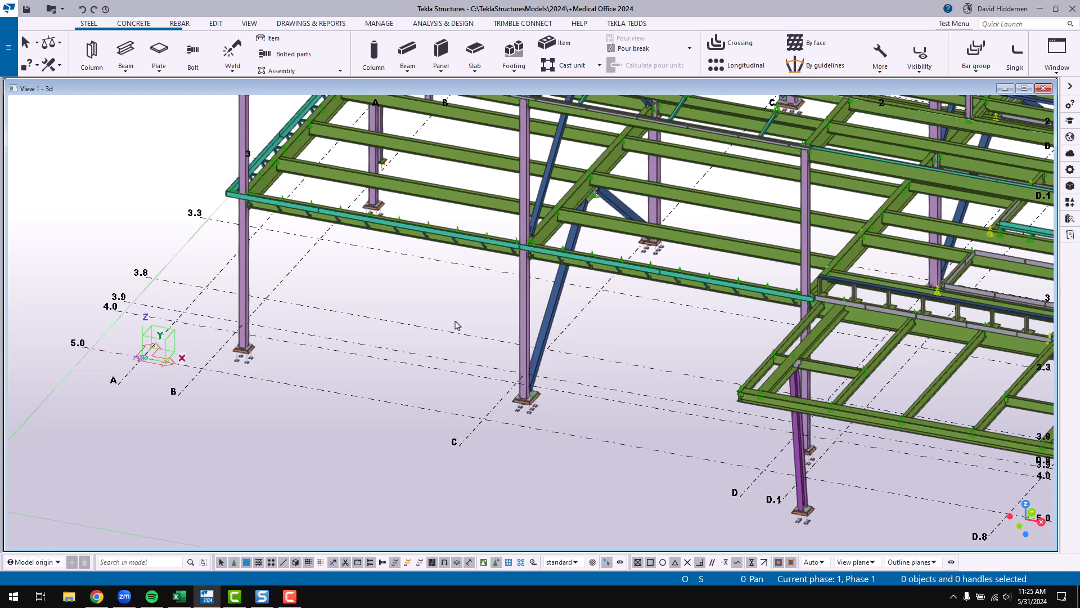
- Search the applications and components for "panel"
middle_click_drag(453, 313, 451, 327)
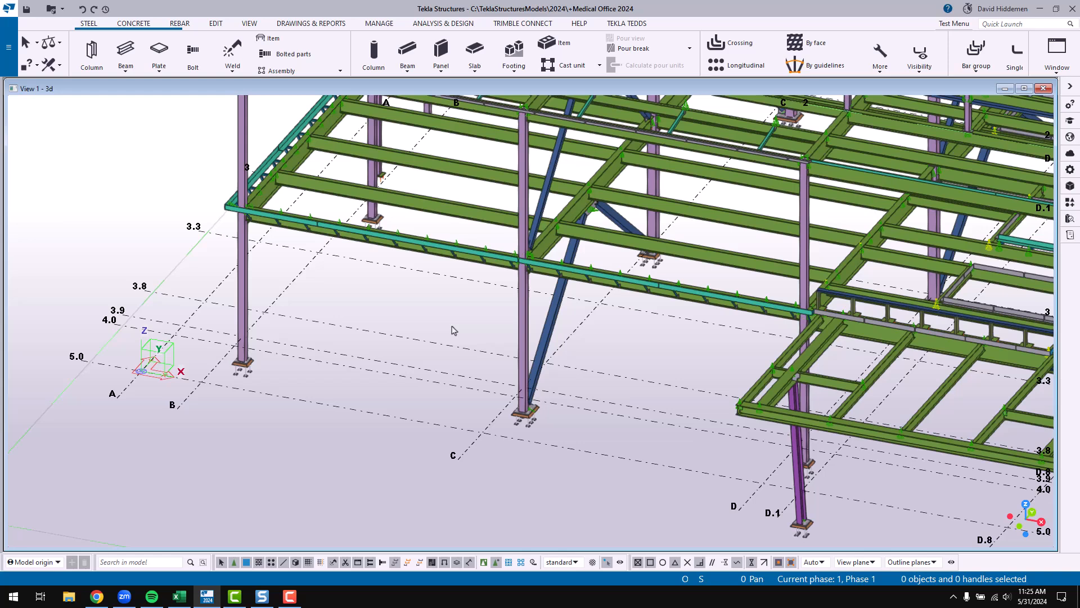
left_click(1070, 201)
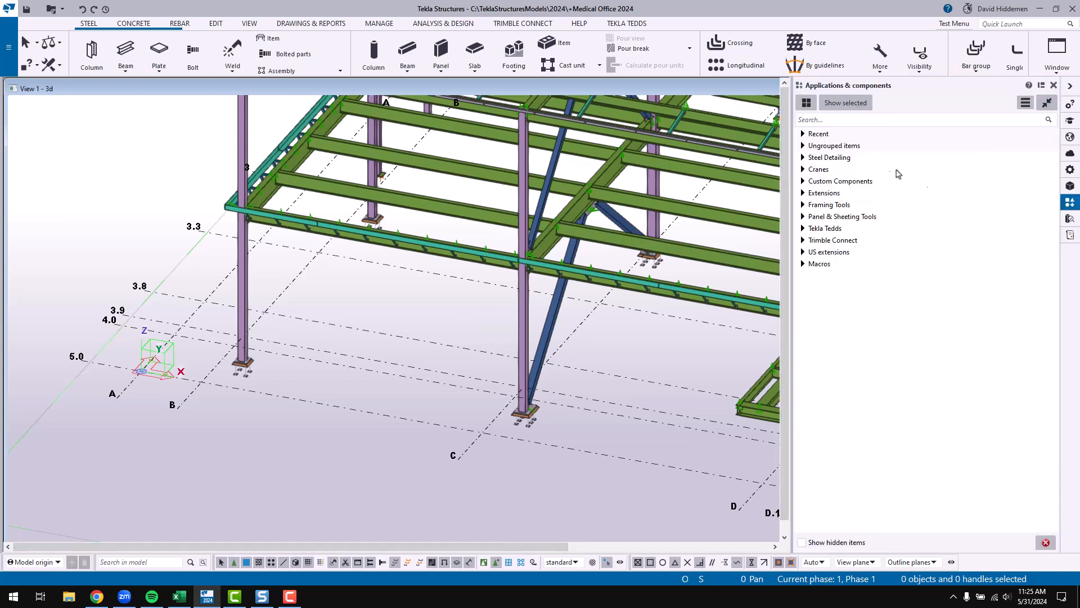
left_click(835, 121)
type("panel")
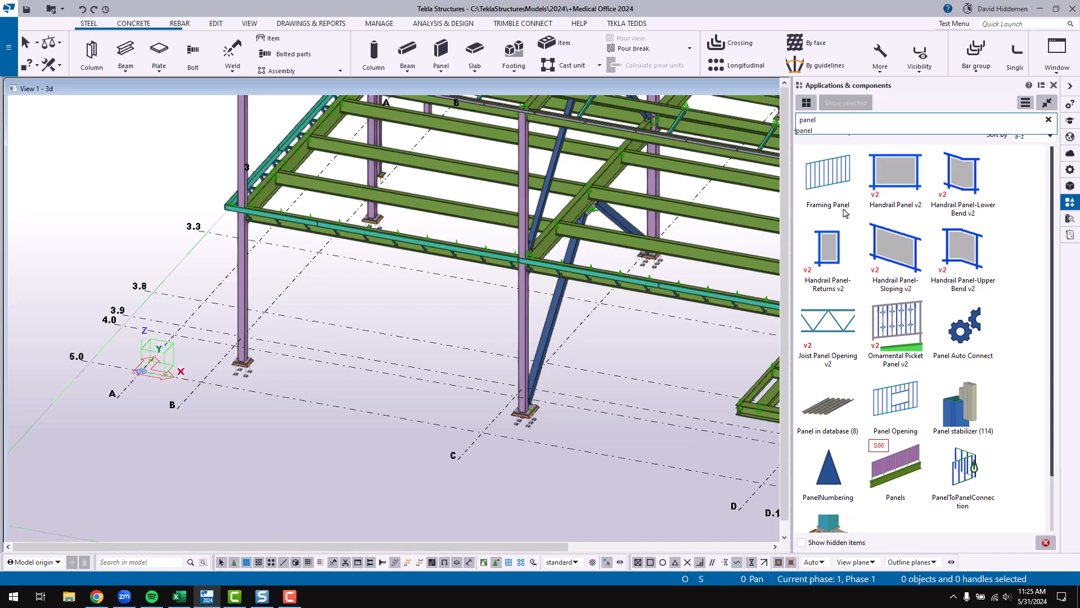
- Place a Framing Panel wall along grid line B, from near grid line 3 towards the corner column, and end the command
left_click(831, 198)
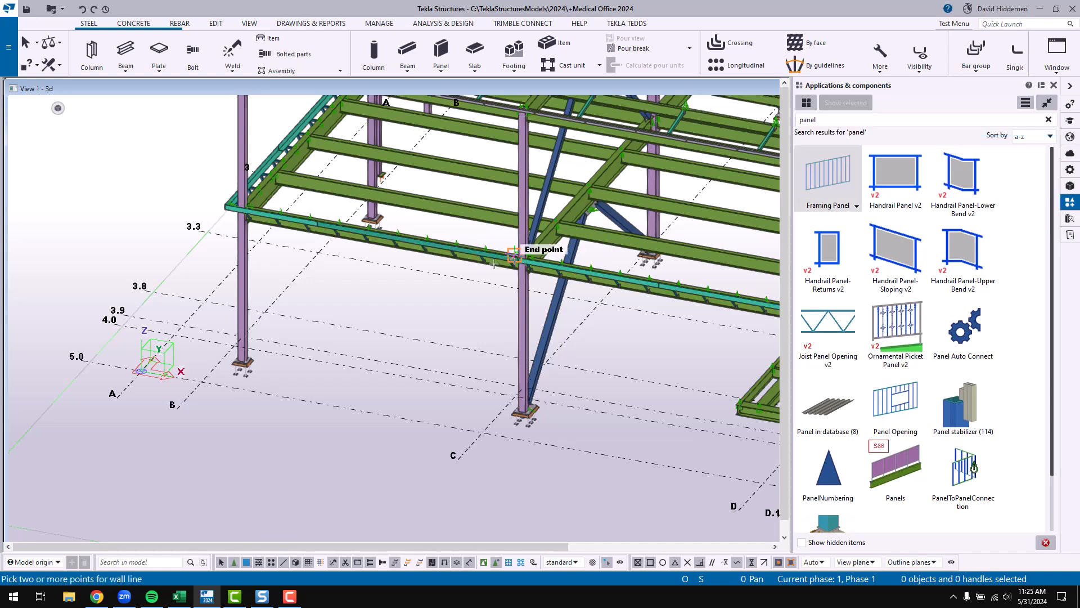
middle_click_drag(377, 222, 499, 262, "ctrl")
middle_click_drag(189, 365, 266, 236)
scroll(349, 289, "up", 3)
left_click(232, 223)
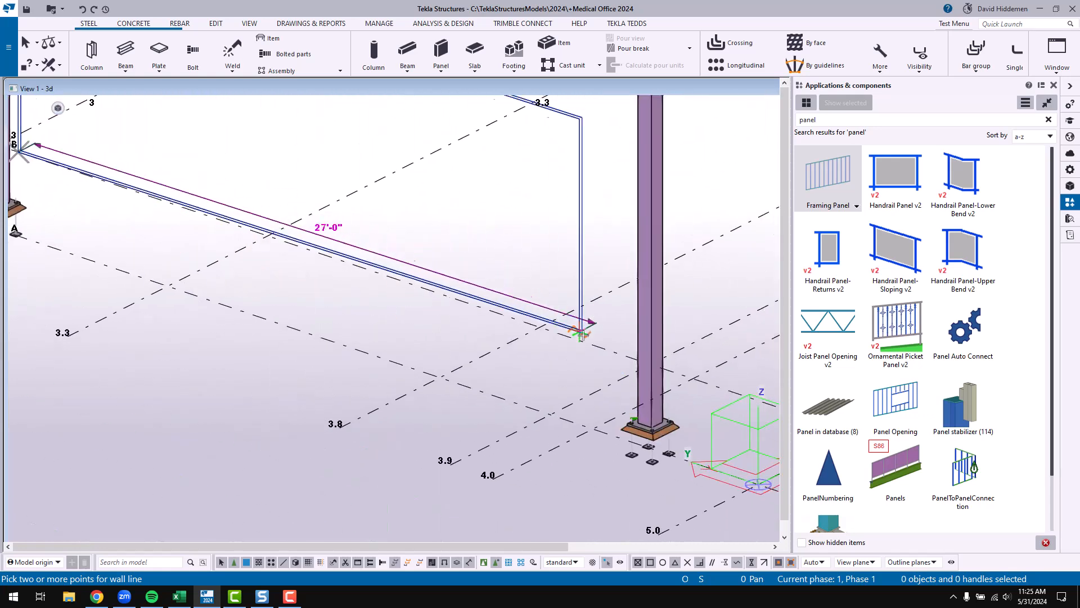
left_click(629, 358)
scroll(579, 353, "down", 3)
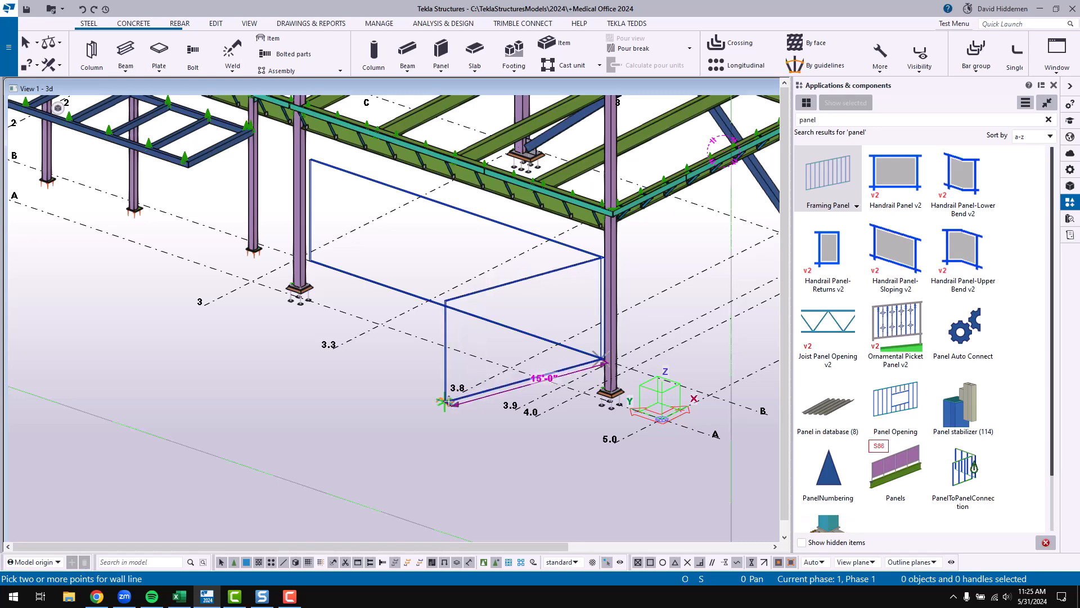
left_click(467, 421)
middle_click(466, 421)
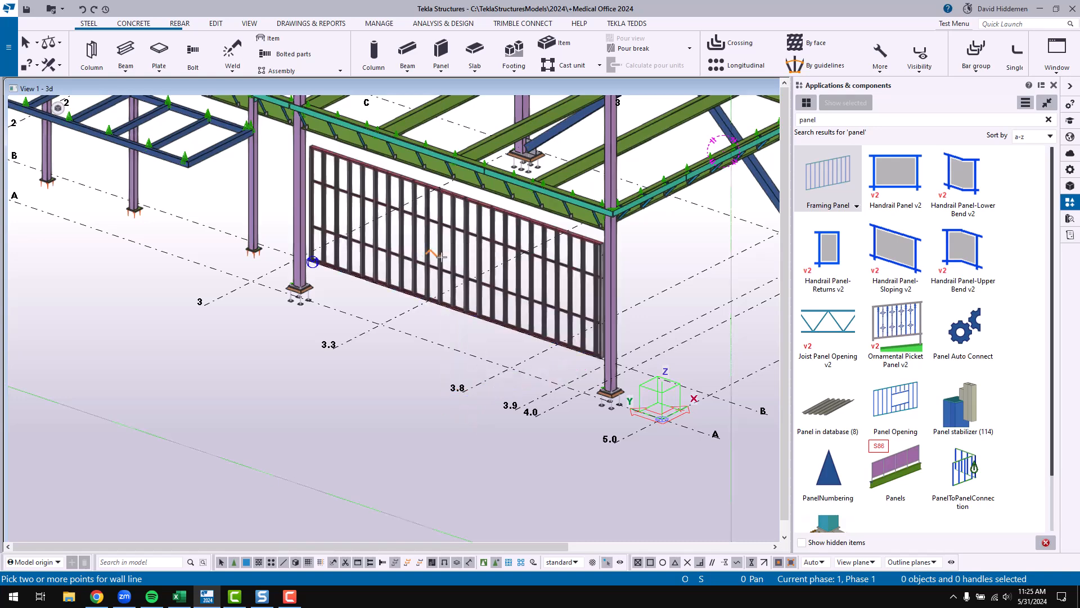
scroll(450, 247, "up", 3)
middle_click_drag(459, 252, 496, 272, "ctrl")
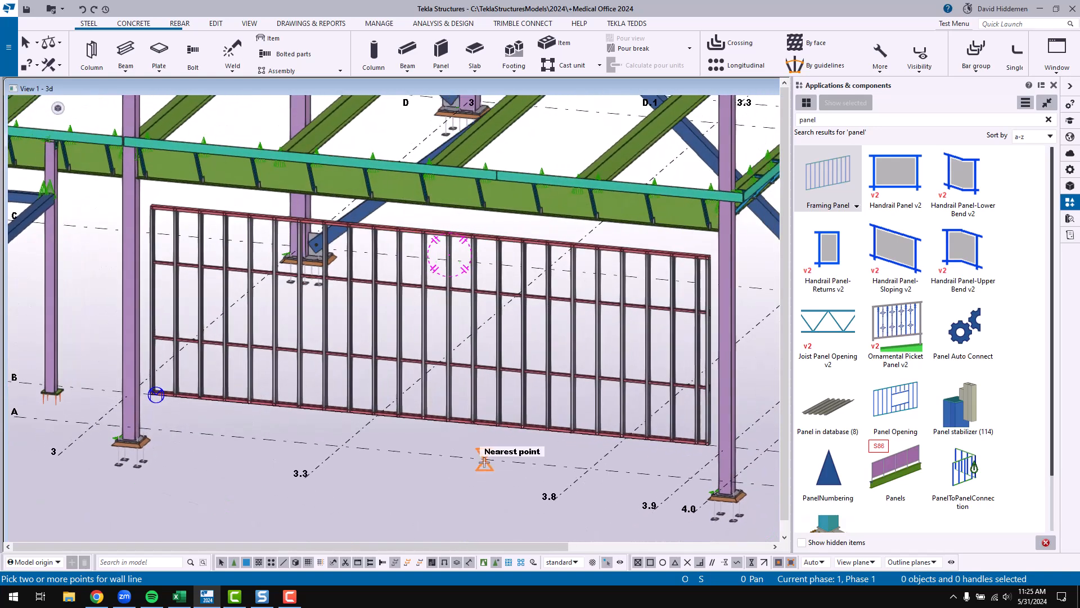
right_click(398, 333)
left_click(429, 340)
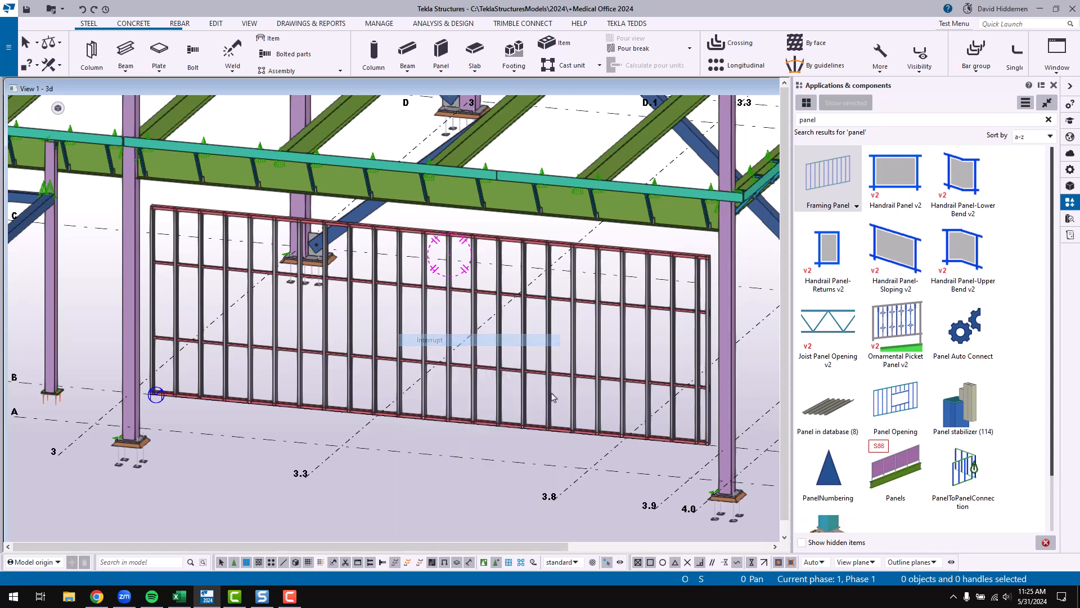
- Turn on direct modification, select the framing panel as a component, raise its top edge 1'-0" and stretch its end towards the corner column
left_click(606, 563)
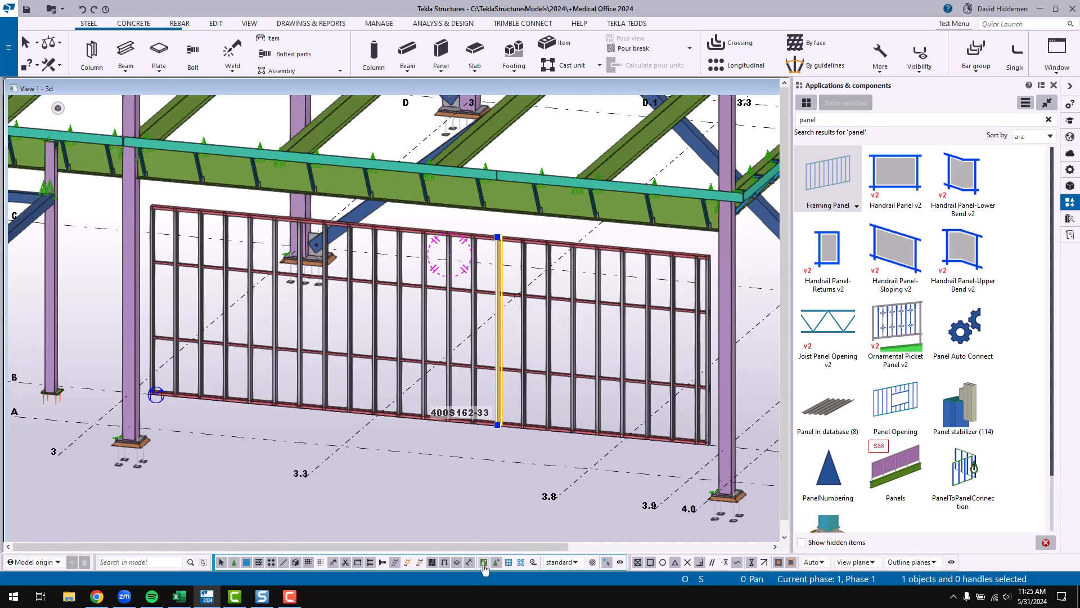
left_click(499, 394)
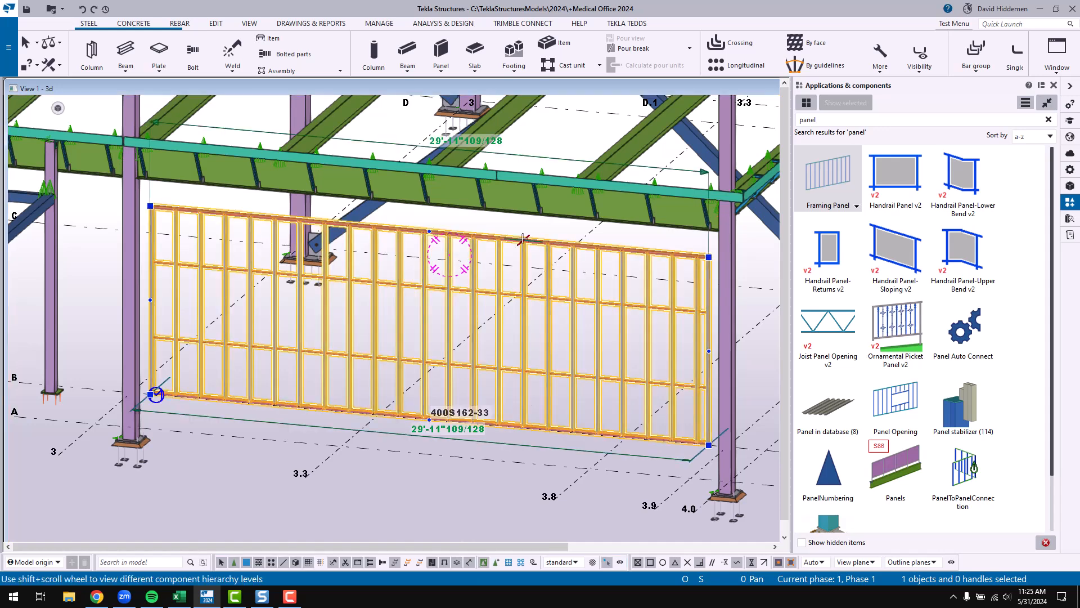
left_click_drag(525, 216, 524, 221)
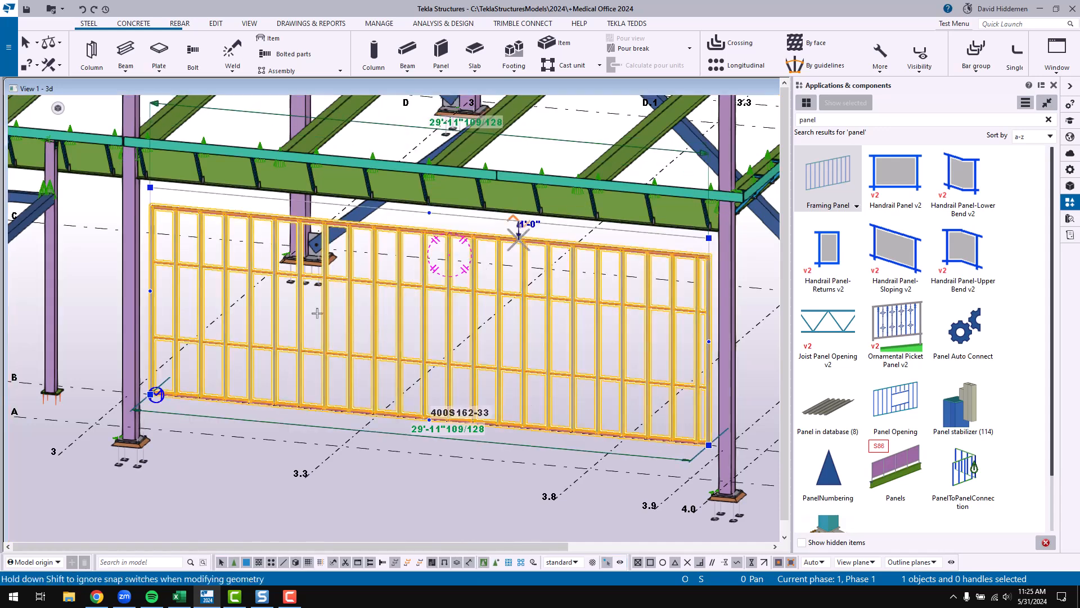
left_click_drag(708, 388, 709, 414)
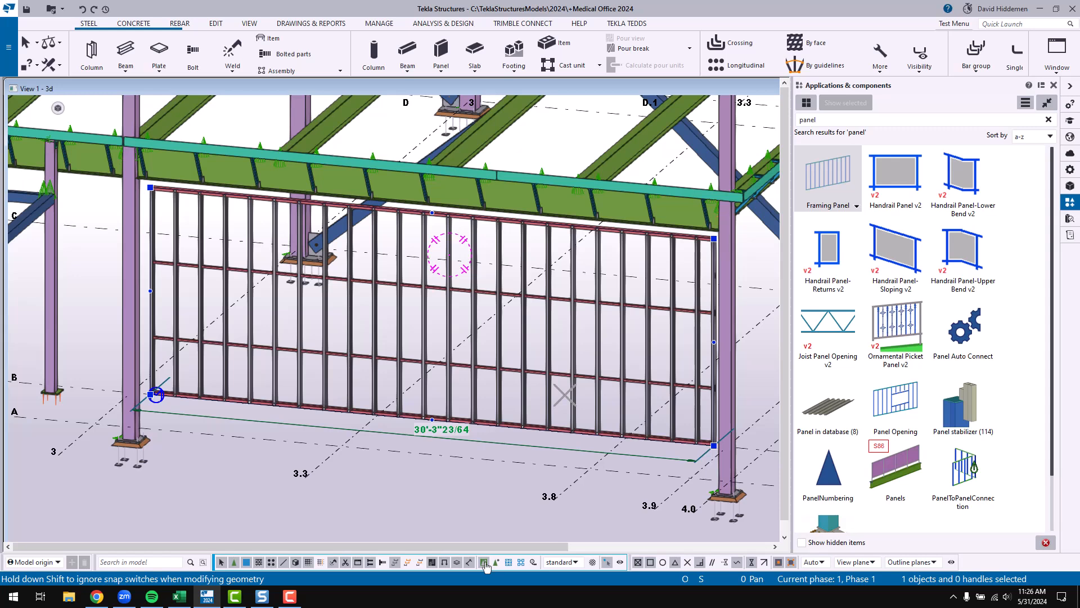
- Reselect the framing panel to show its contextual toolbar, and open the ELEVATION ON GRID B view
left_click(500, 372)
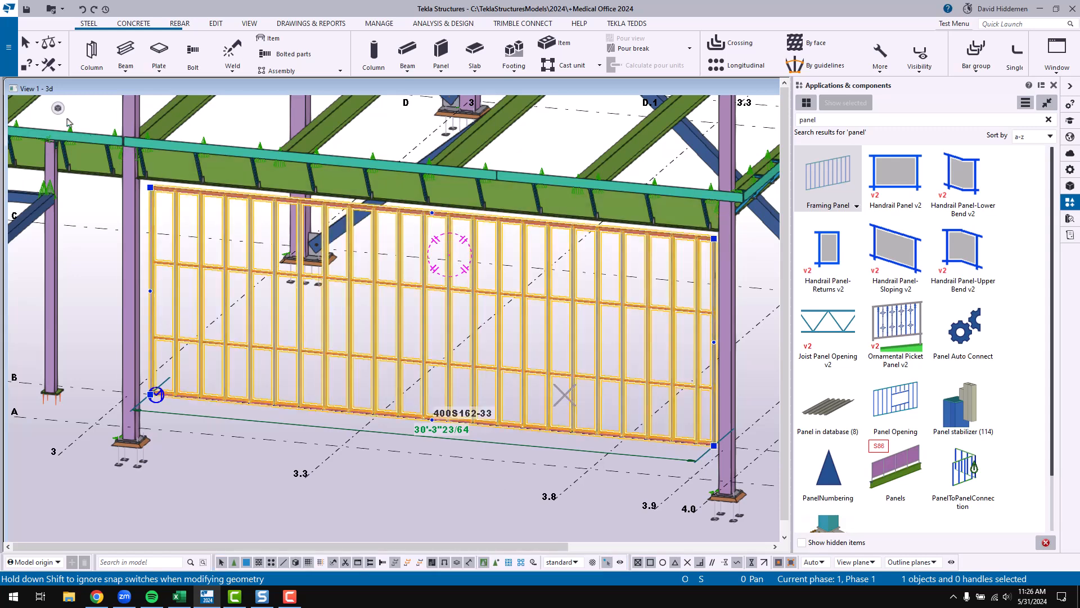
mouse_move(58, 108)
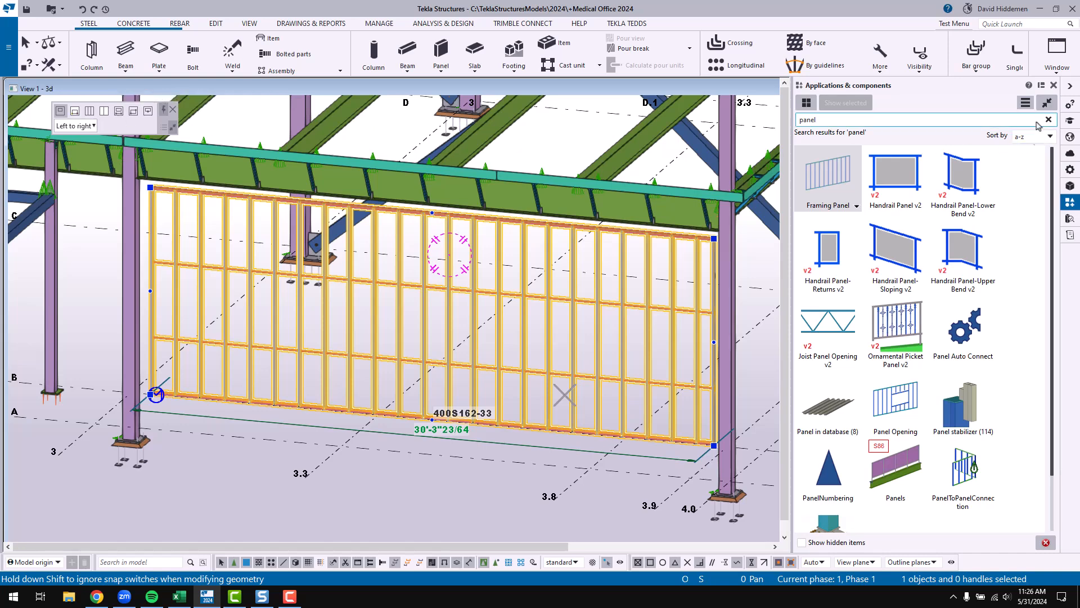
left_click(1056, 53)
left_click(1030, 133)
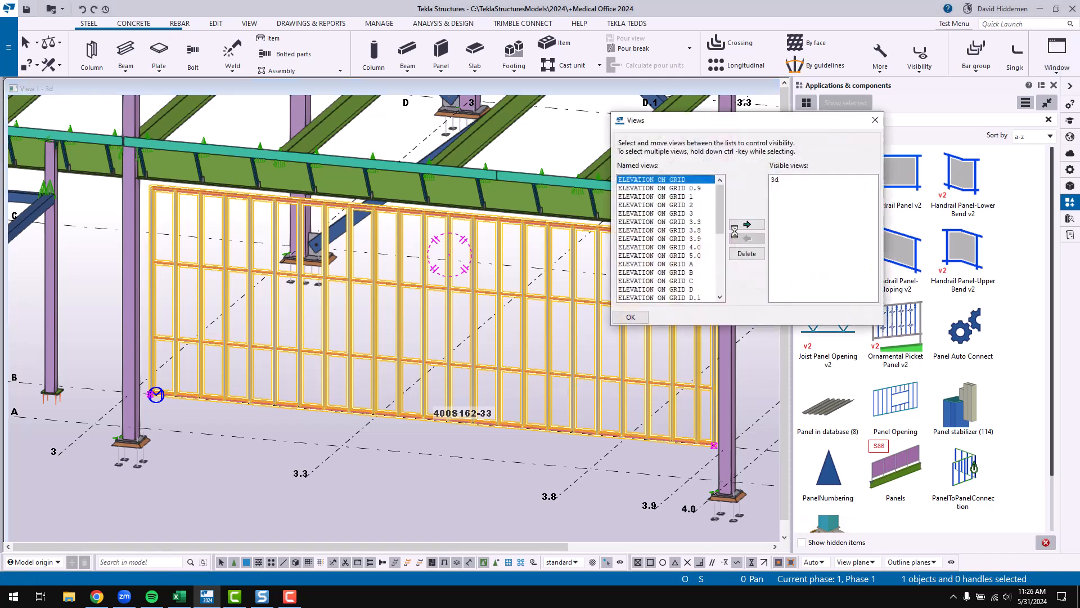
scroll(686, 256, "down", 3)
double_click(672, 223)
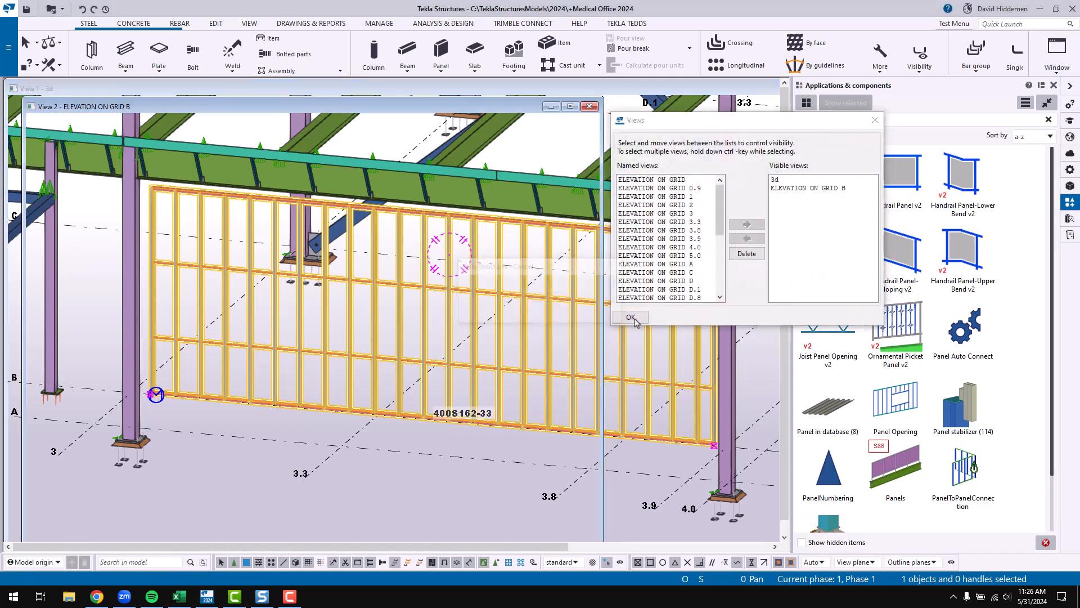
left_click(875, 119)
- Add an 8'-0" wide window opening to the framing panel between grids 3.3 and 3.8, 6'-0" from its far end, and end the command
scroll(456, 417, "up", 5)
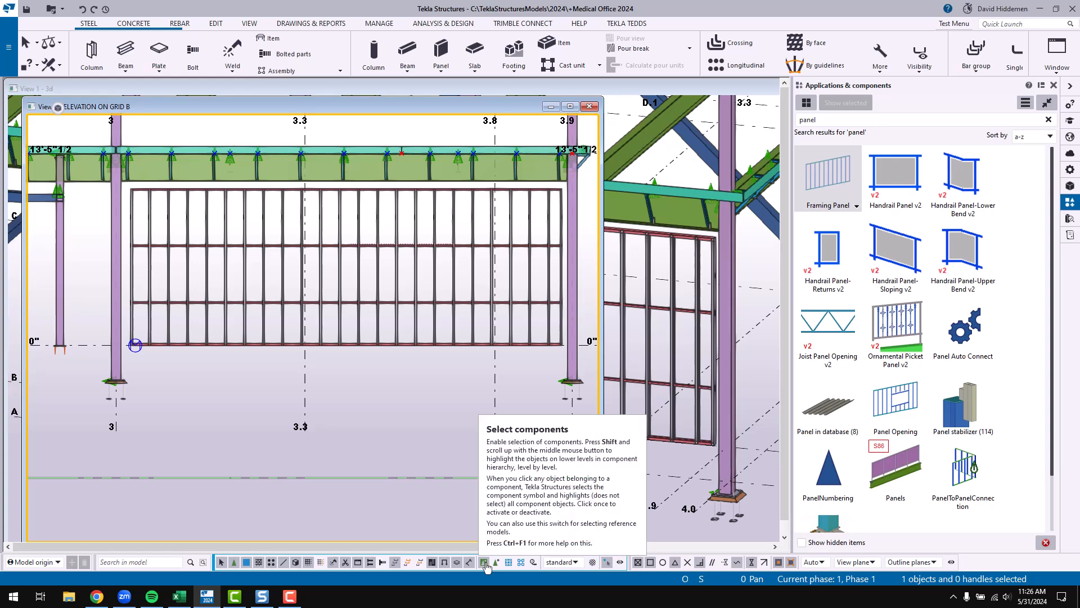
left_click(393, 315)
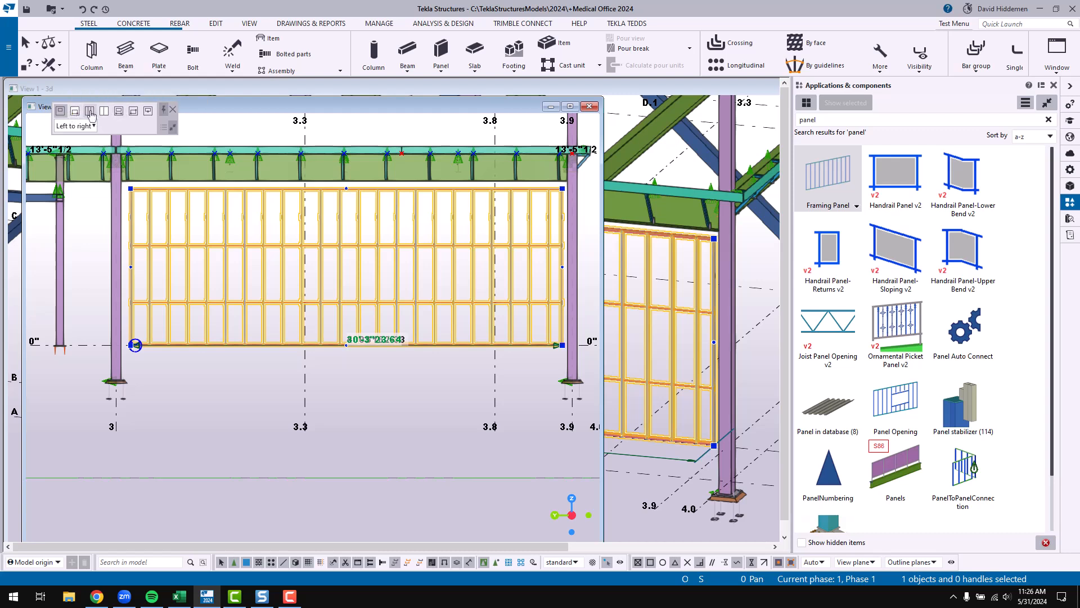
left_click(119, 114)
scroll(343, 194, "up", 3)
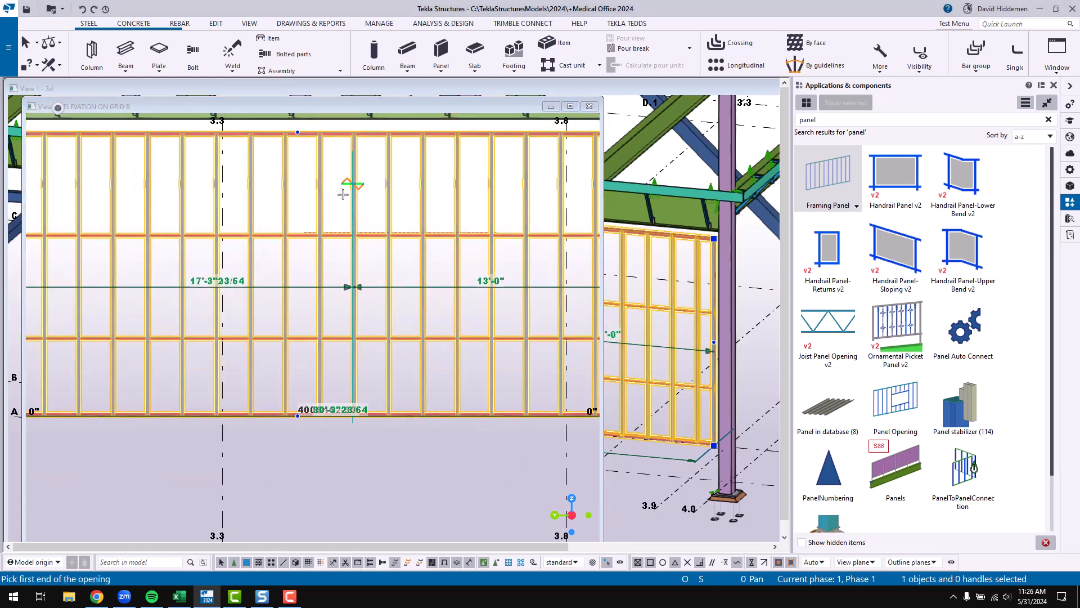
left_click(327, 184)
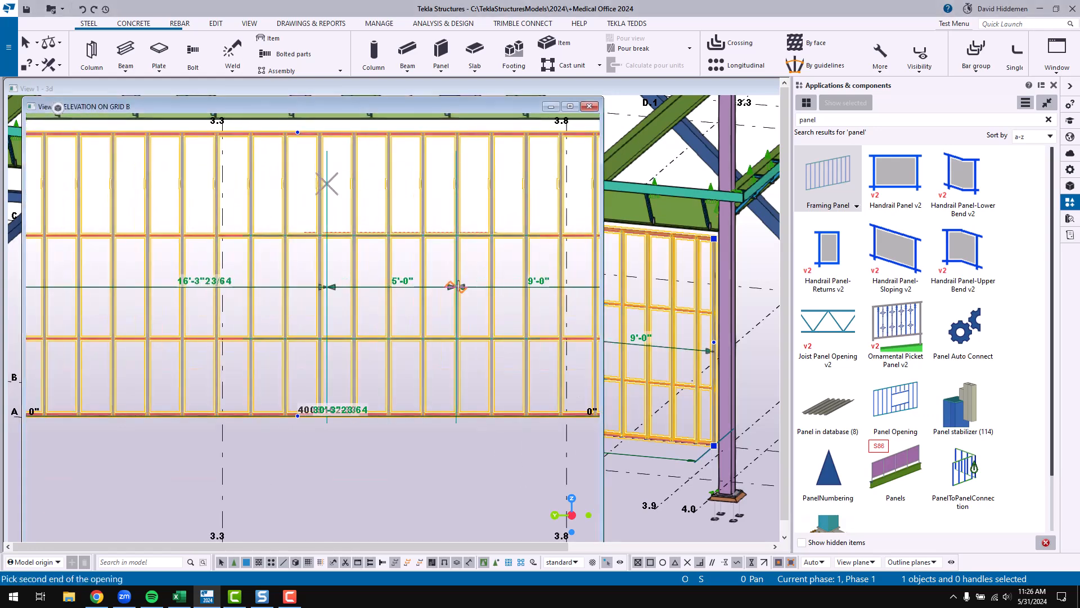
left_click(534, 314)
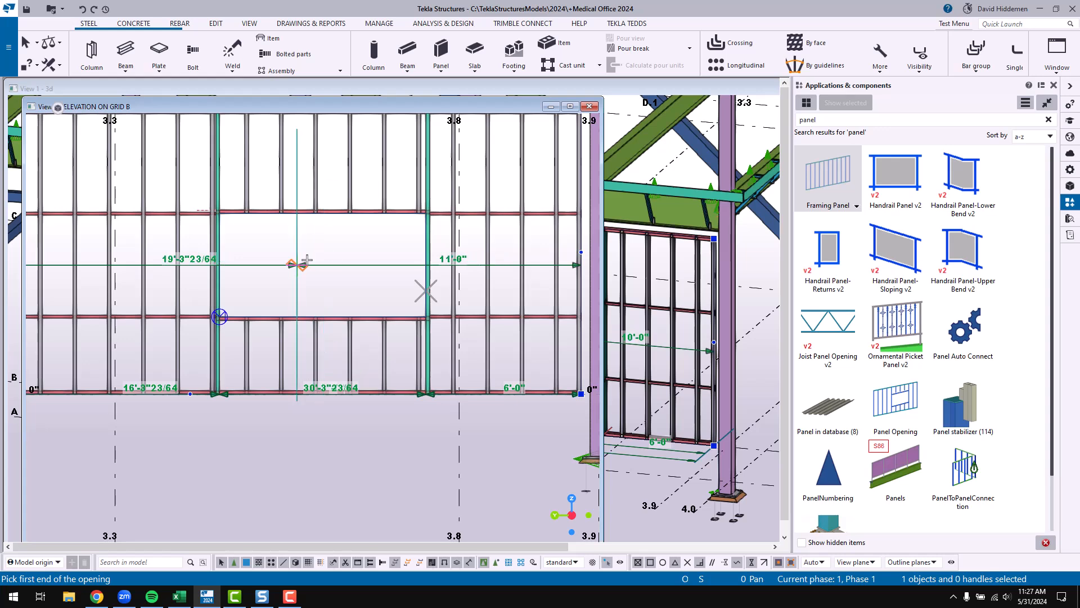
right_click(369, 264)
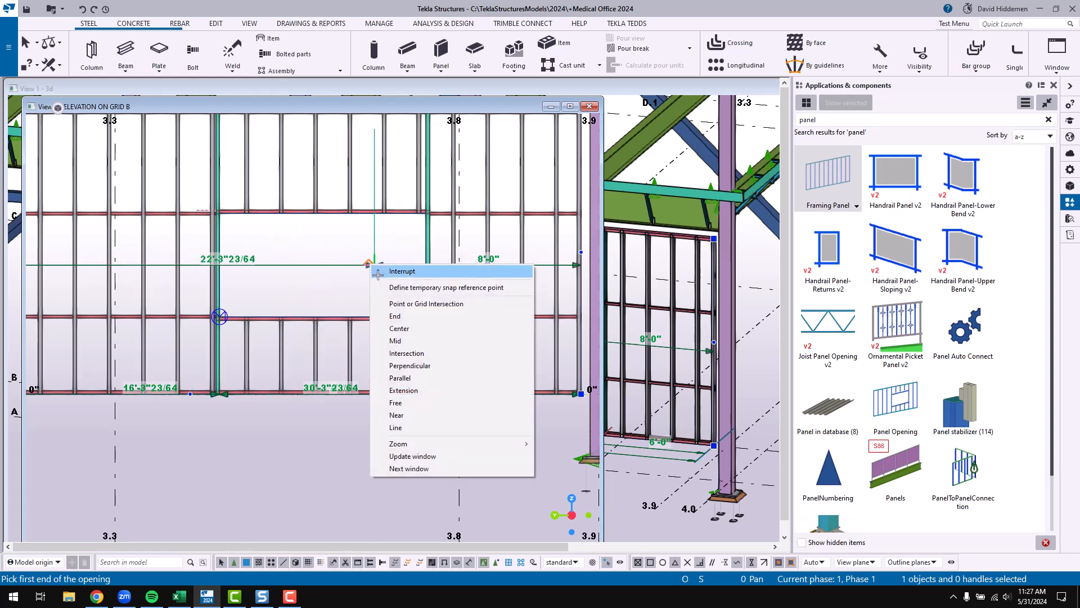
left_click(378, 271)
- Select the window opening and move its top edge upward to make the opening taller
middle_click_drag(359, 281, 382, 336)
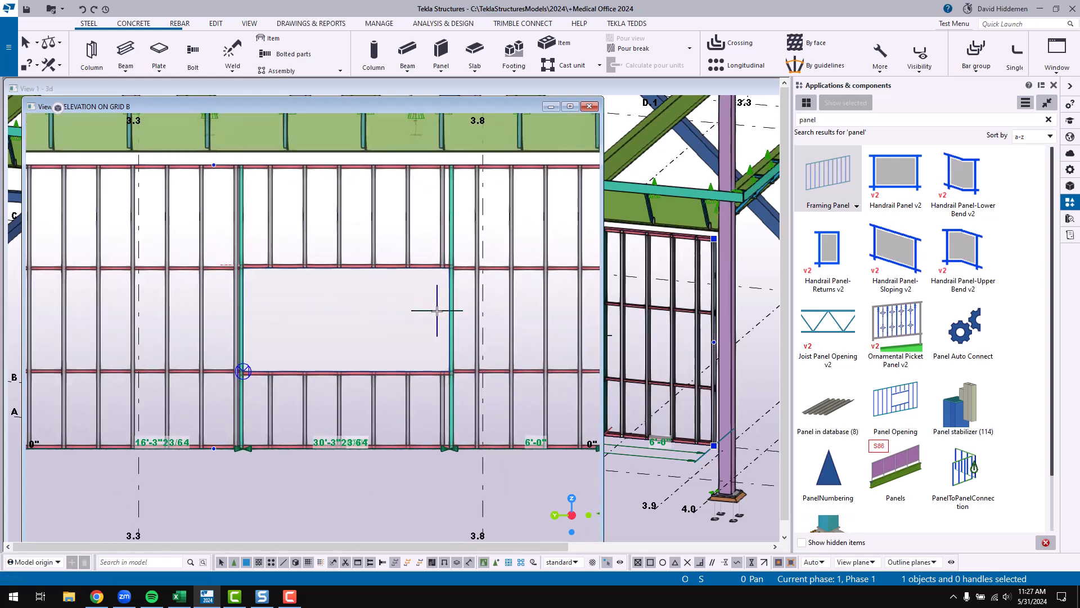
left_click(383, 309)
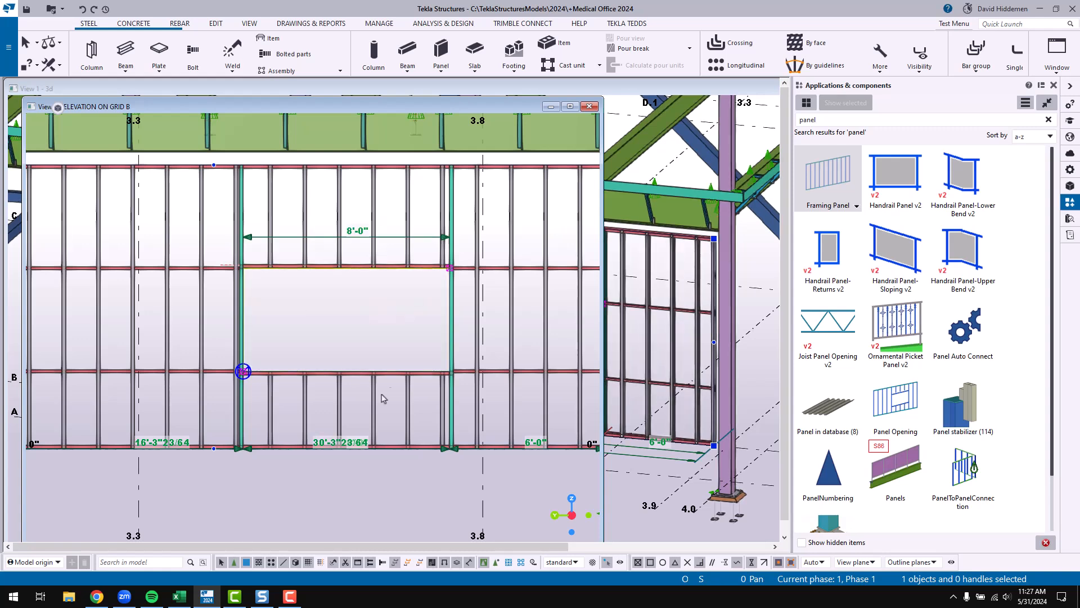
left_click_drag(388, 270, 388, 219)
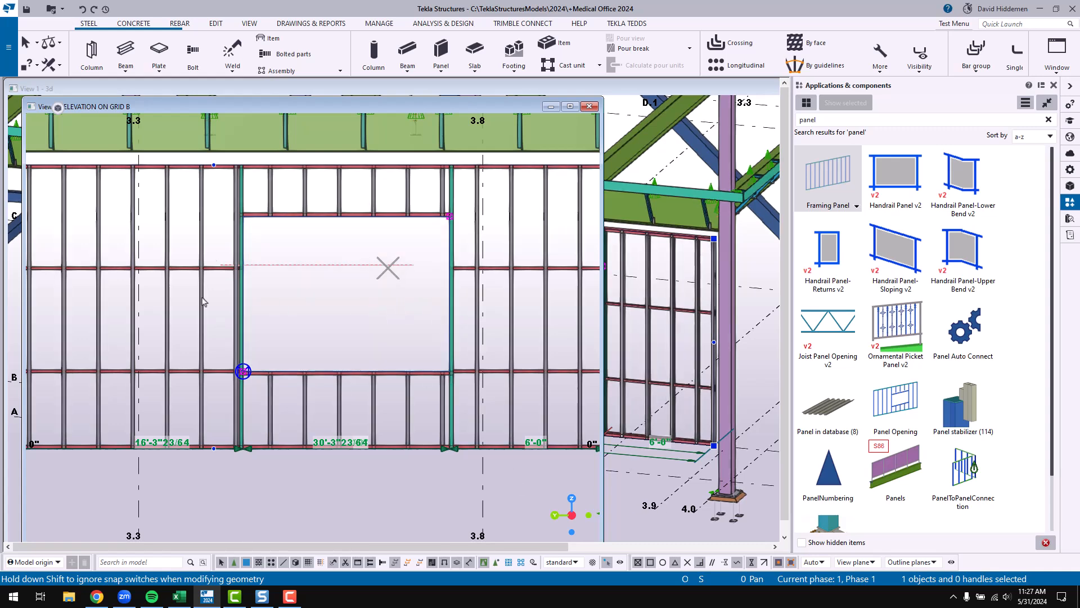
- Close the grid B elevation view and interrupt the panel modification in the 3D view
scroll(564, 346, "down", 3)
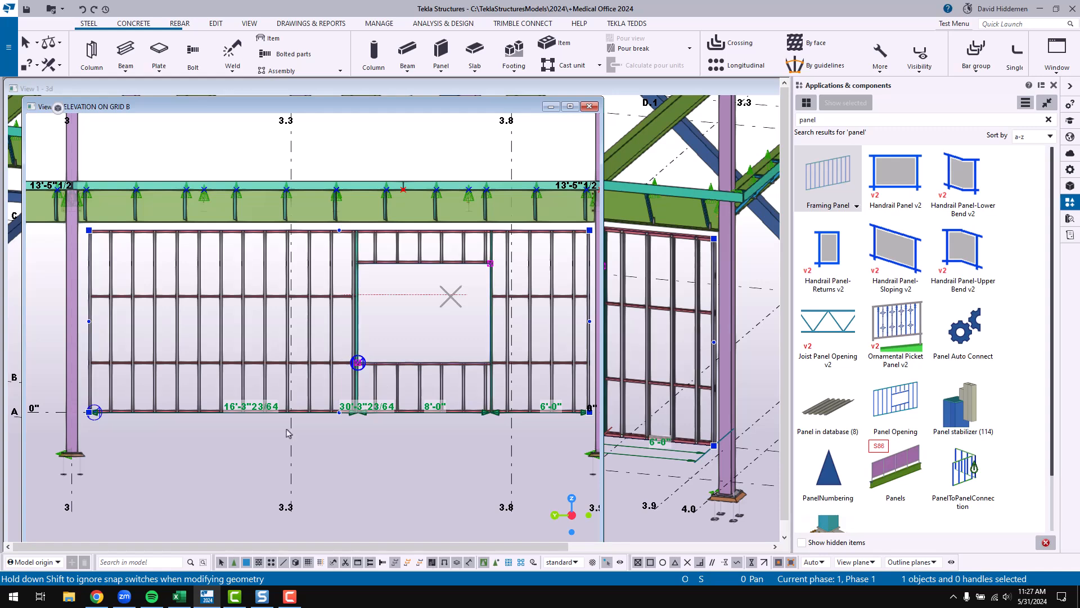
left_click(589, 107)
scroll(419, 409, "down", 5)
right_click(419, 410)
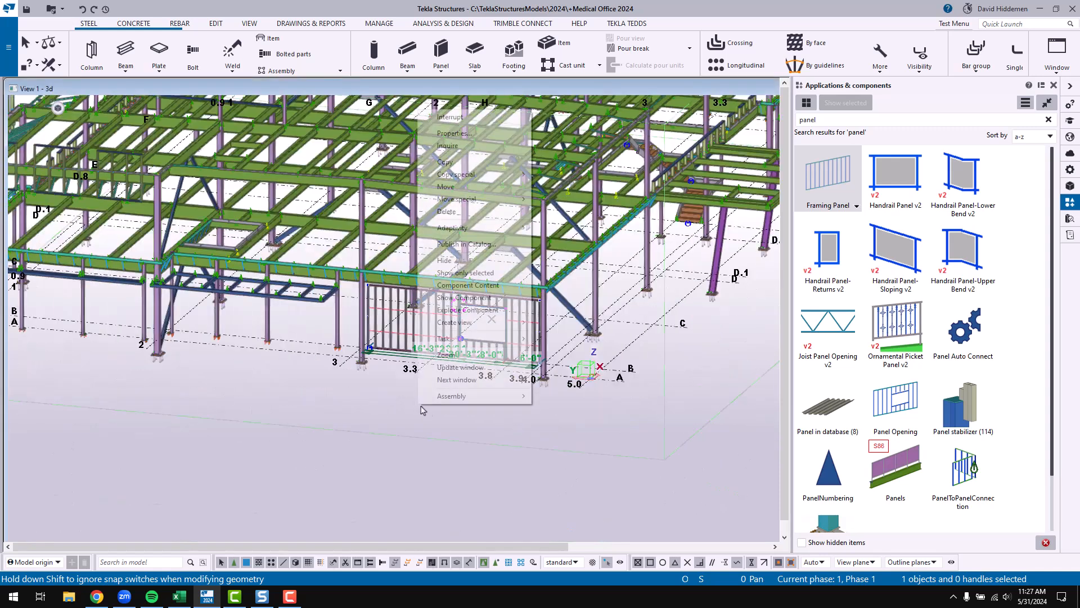
left_click(475, 119)
- Open the PLAN AT EL. 13'-5"1/2 view at the bay between grids B and C
middle_click_drag(304, 311, 482, 359)
scroll(482, 359, "down", 3)
middle_click_drag(442, 316, 393, 322)
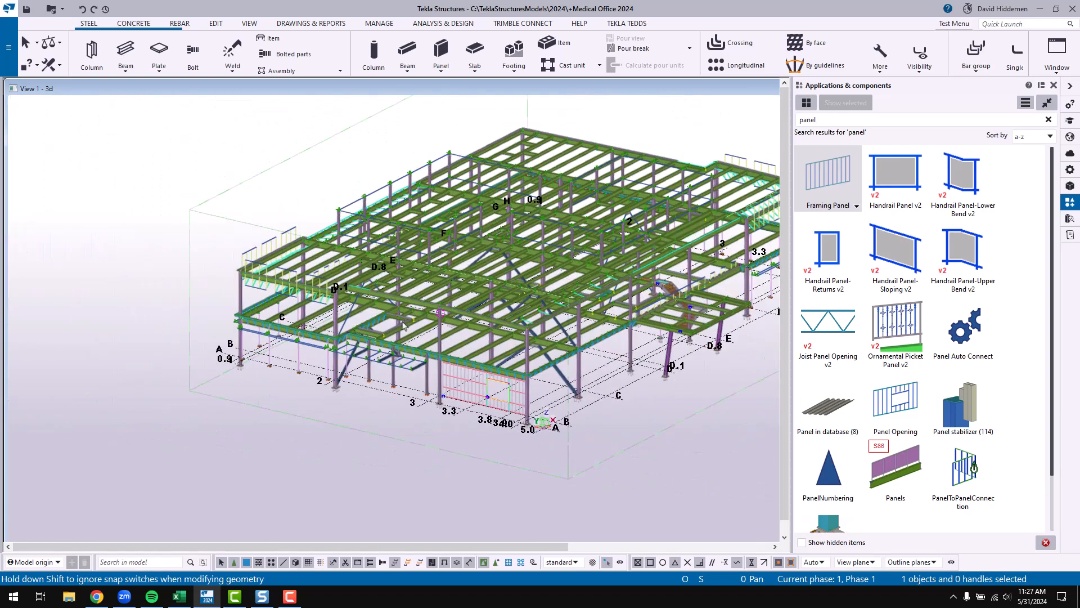
left_click(1056, 62)
left_click(1011, 140)
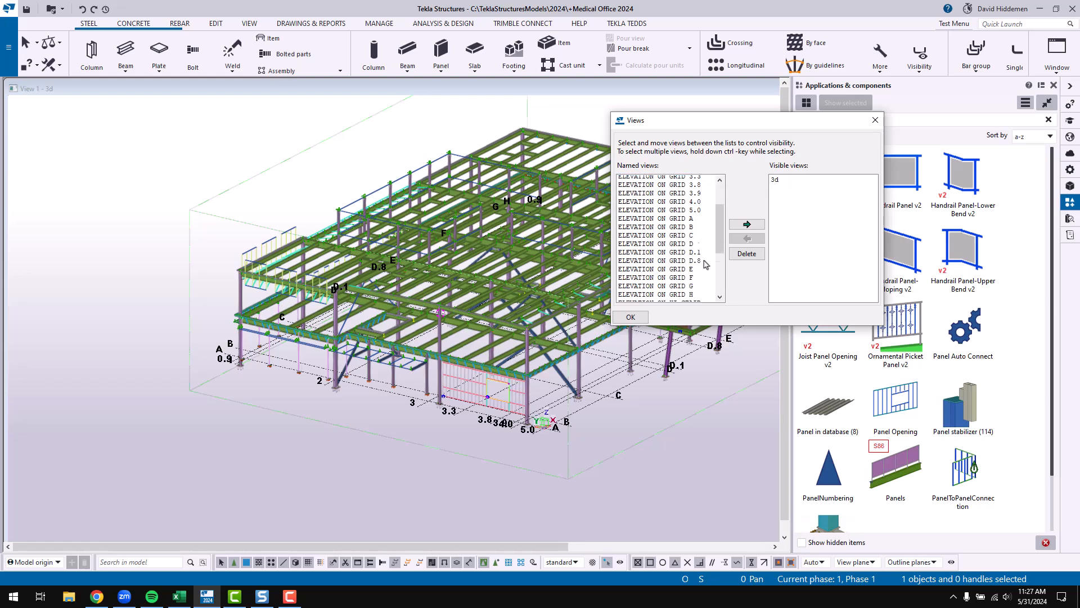
scroll(705, 262, "down", 5)
double_click(675, 246)
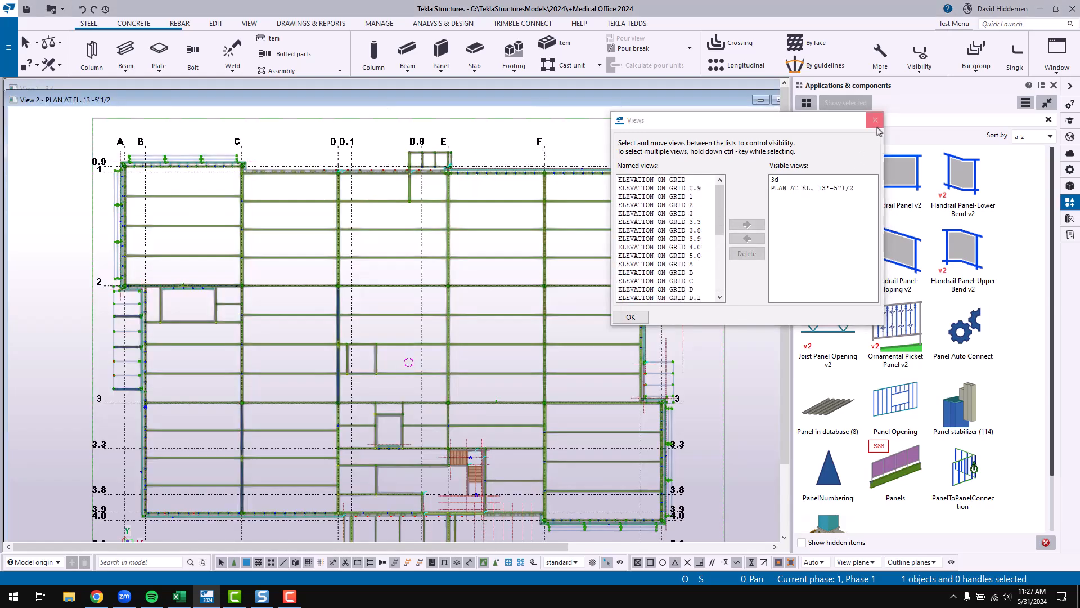
left_click(630, 316)
scroll(312, 272, "up", 5)
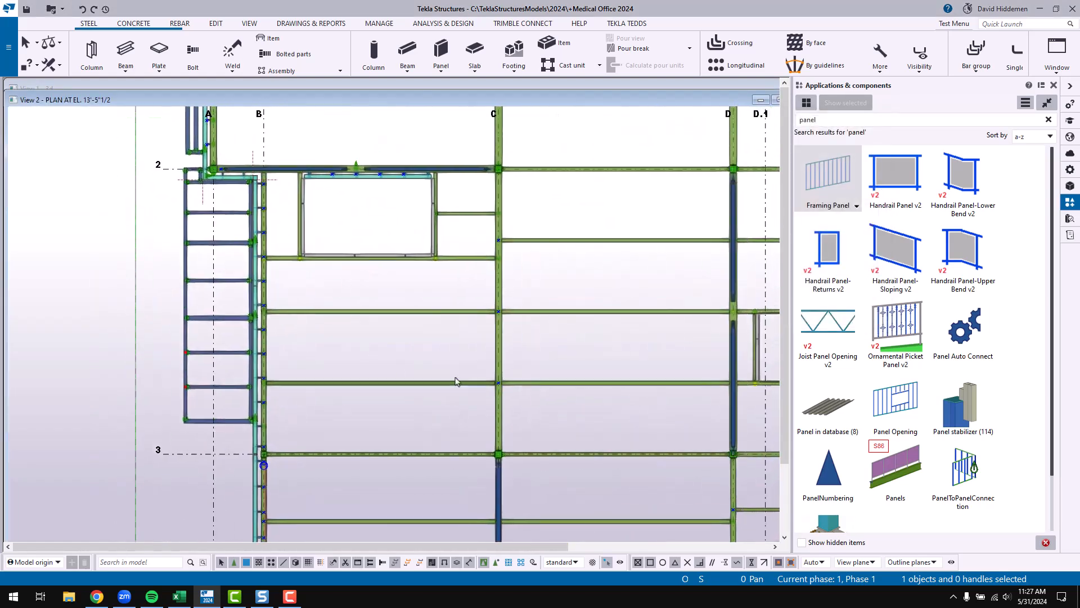
- Search the components for "floor", including hidden items, start Floor Layout and accept its beam-parts layer with the 2VLI profile
left_click(1048, 119)
type("floor")
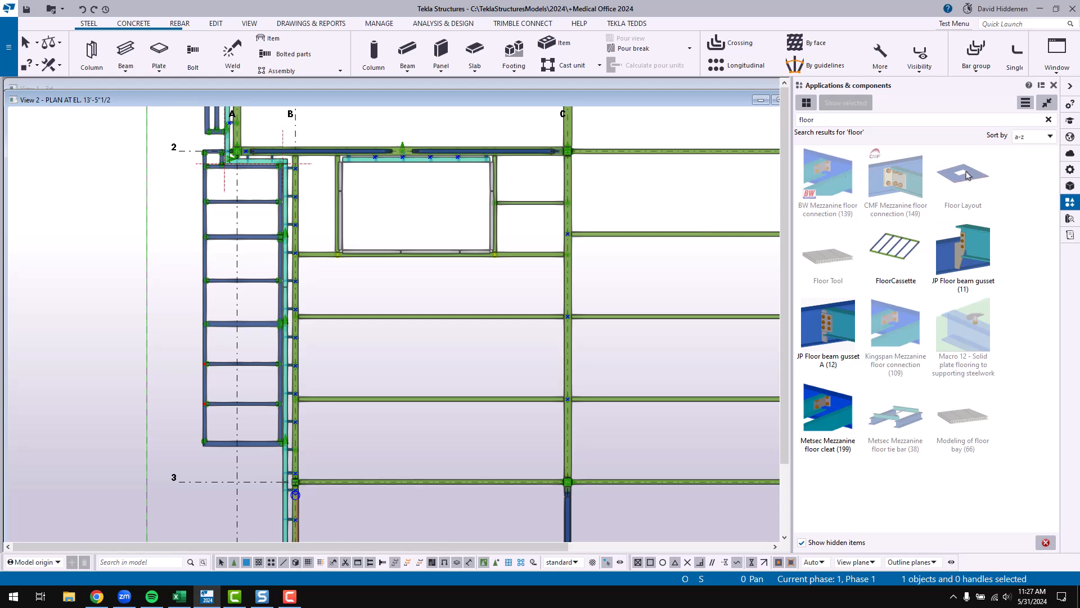
left_click(964, 178)
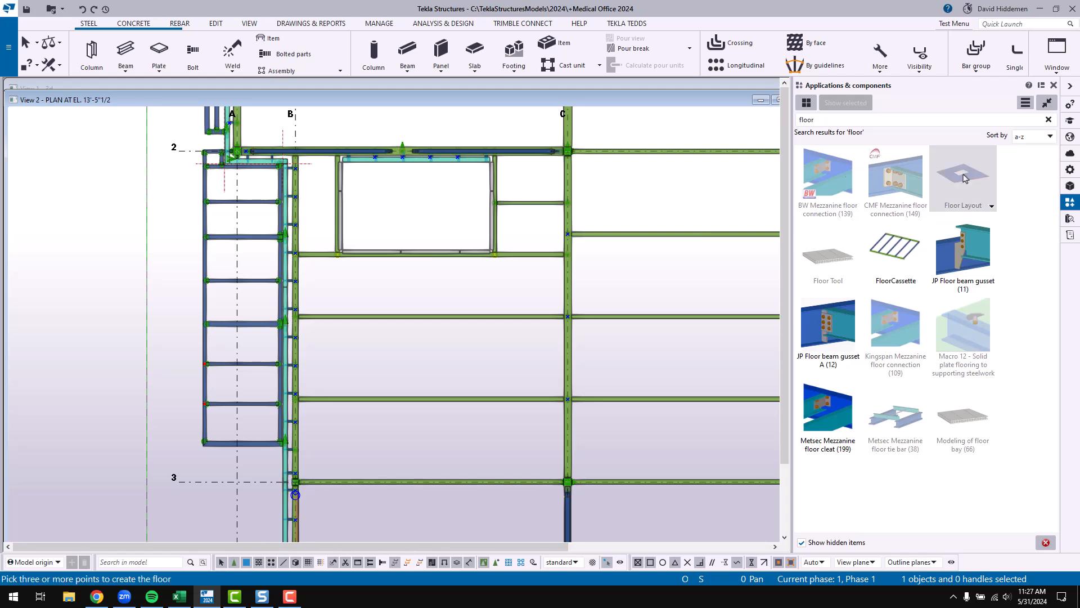
double_click(963, 178)
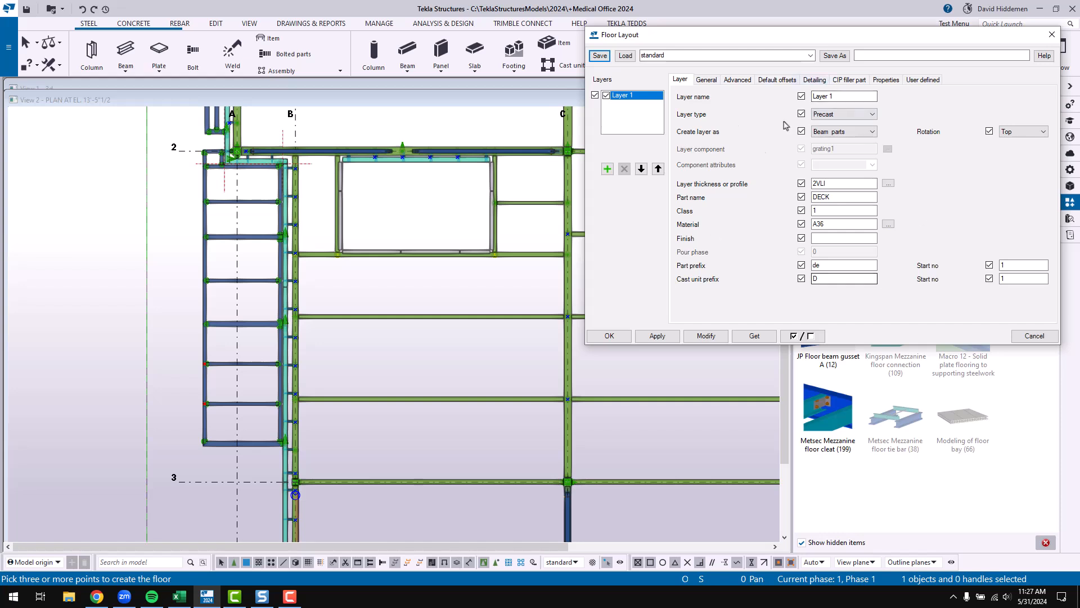
left_click(833, 183)
left_click(609, 335)
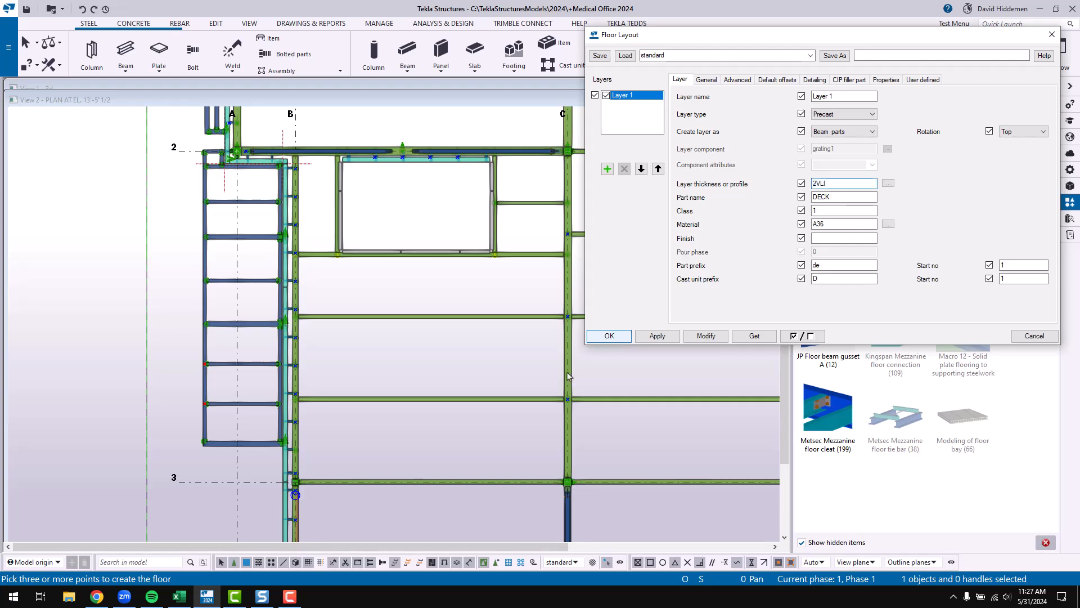
- Place the floor layout over the bay bounded by grids B, C, 2 and 3 by picking its four corner intersections
left_click(295, 482)
left_click(295, 151)
left_click(564, 149)
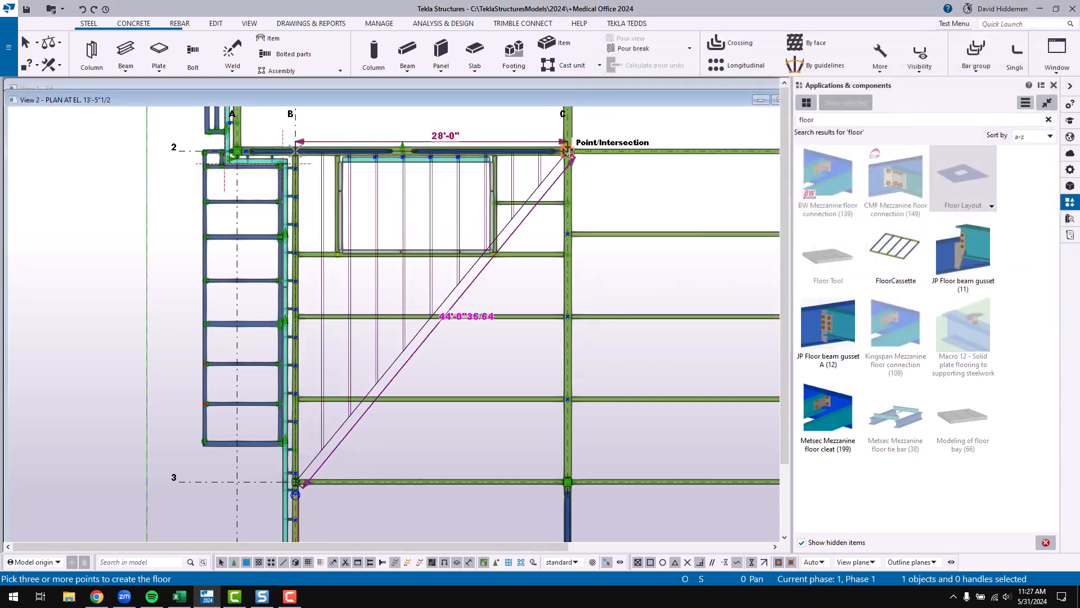
left_click(567, 482)
middle_click(622, 450)
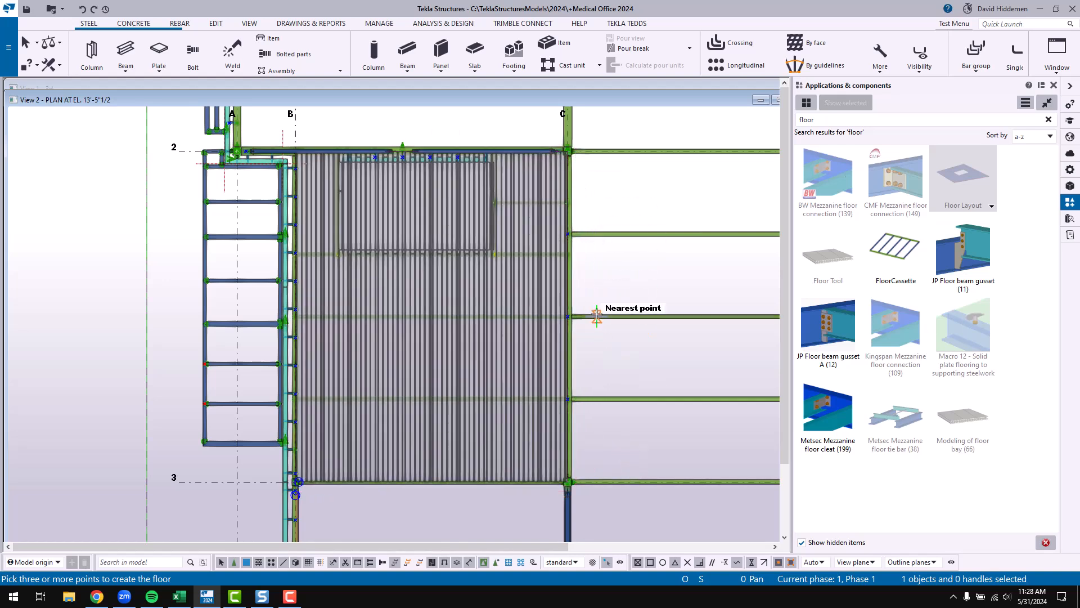
- Examine the new deck and its edges on the supporting beams in the 3D view, and end the Floor Layout command
left_click(526, 88)
scroll(390, 306, "up", 5)
scroll(390, 306, "down", 4)
scroll(400, 303, "up", 4)
scroll(579, 405, "up", 3)
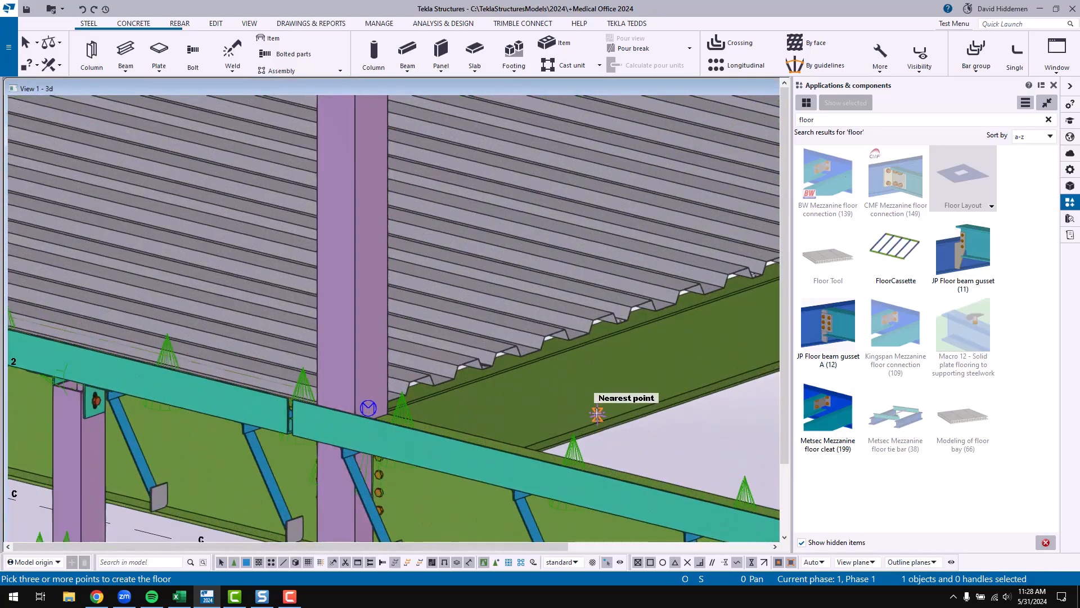
scroll(482, 386, "down", 4)
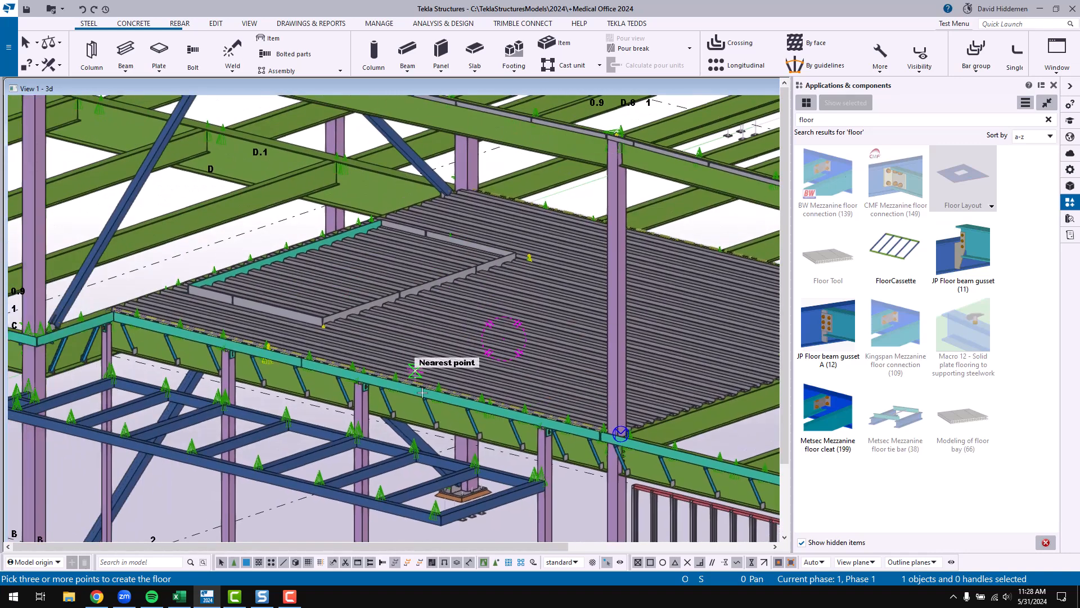
key("Escape")
- Return to the PLAN AT EL. 13'-5"1/2 view, select the floor layout component and show its contextual toolbar
left_click(1057, 54)
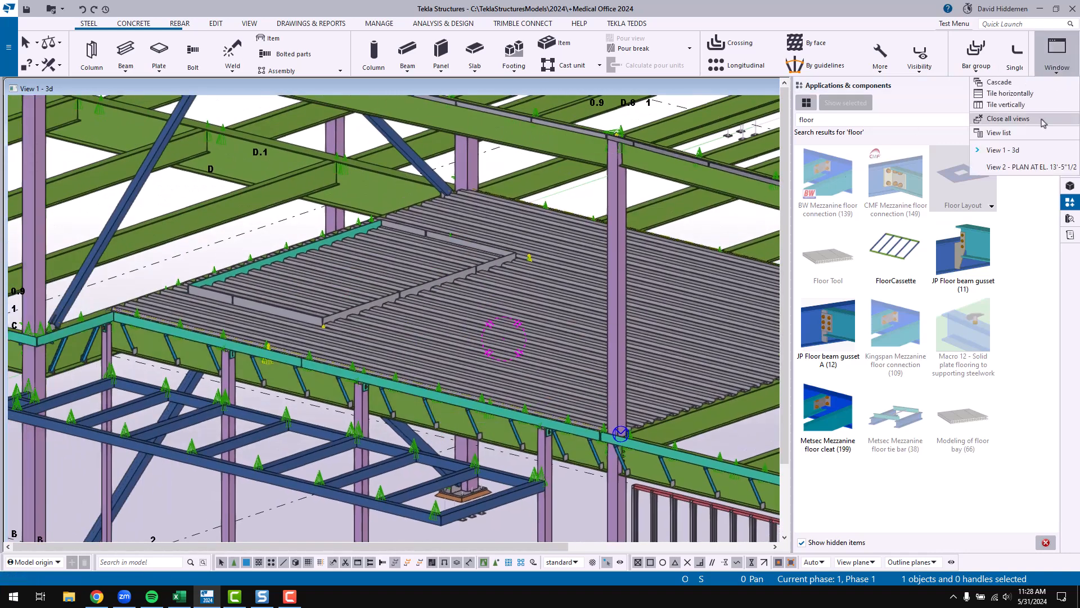
left_click(1021, 167)
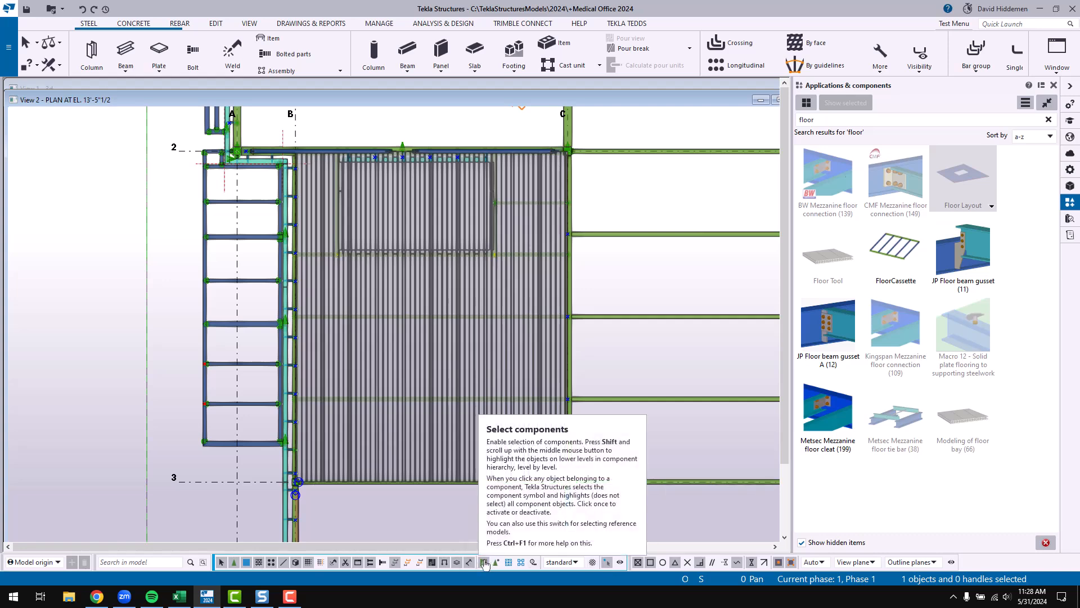
left_click(413, 295)
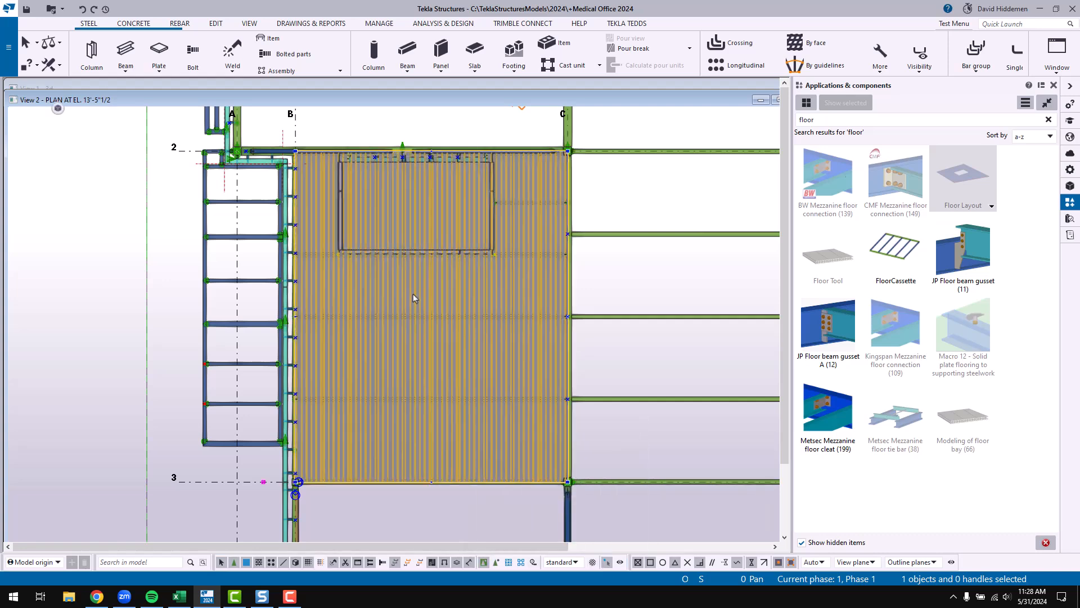
mouse_move(59, 109)
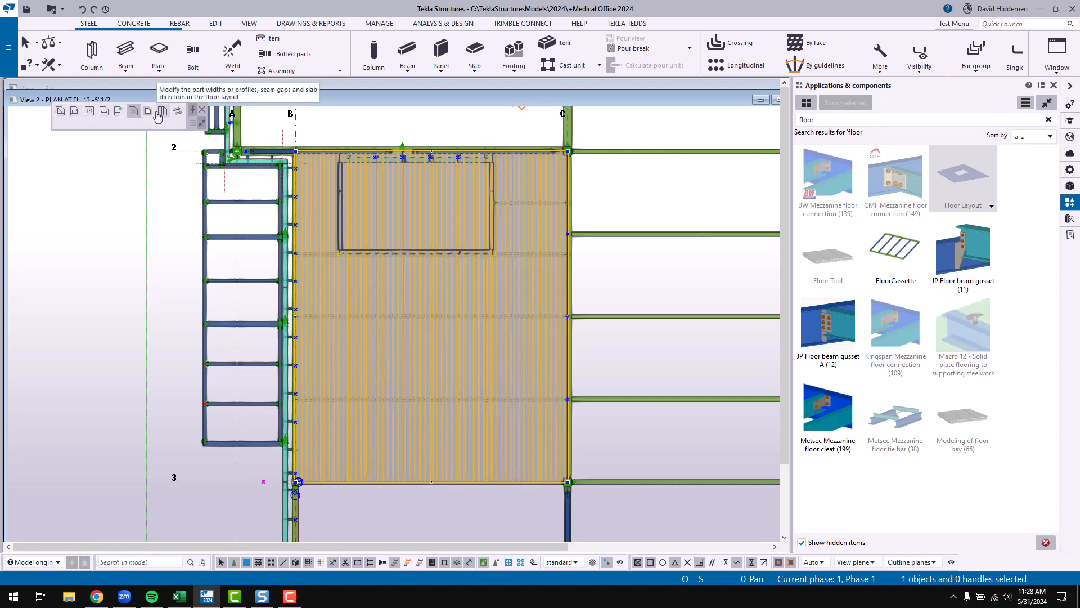
- Split the floor layout along the beam midway between grids 2 and 3, from grid B to grid C, and end the command
left_click(105, 115)
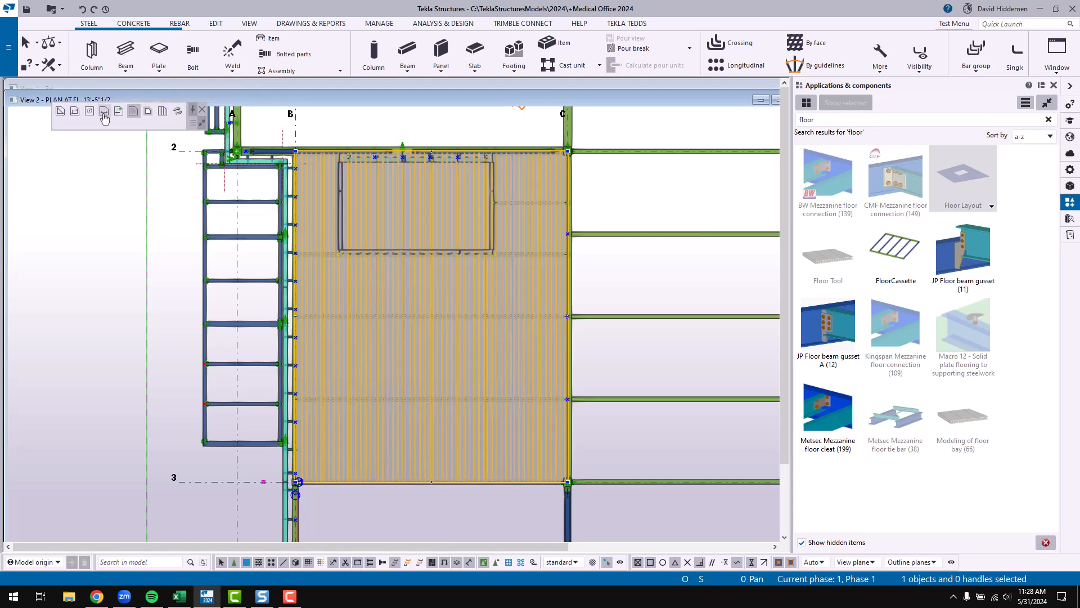
left_click(296, 316)
left_click(569, 317)
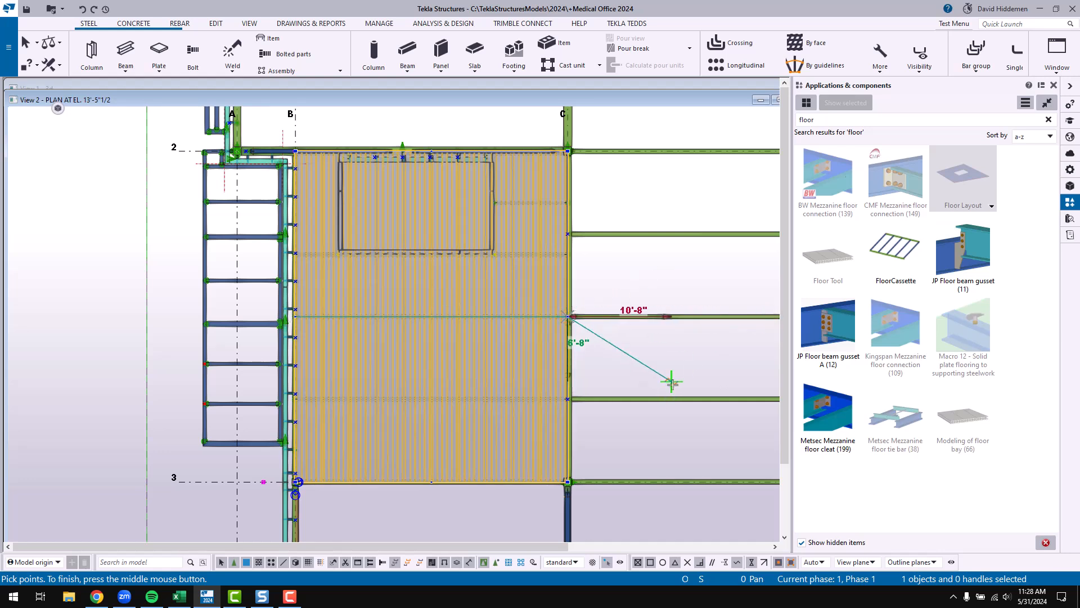
middle_click(632, 264)
scroll(609, 341, "up", 2)
right_click(580, 258)
left_click(595, 268)
- Examine the individual deck panels on both sides of the split line near grid C
scroll(509, 298, "up", 3)
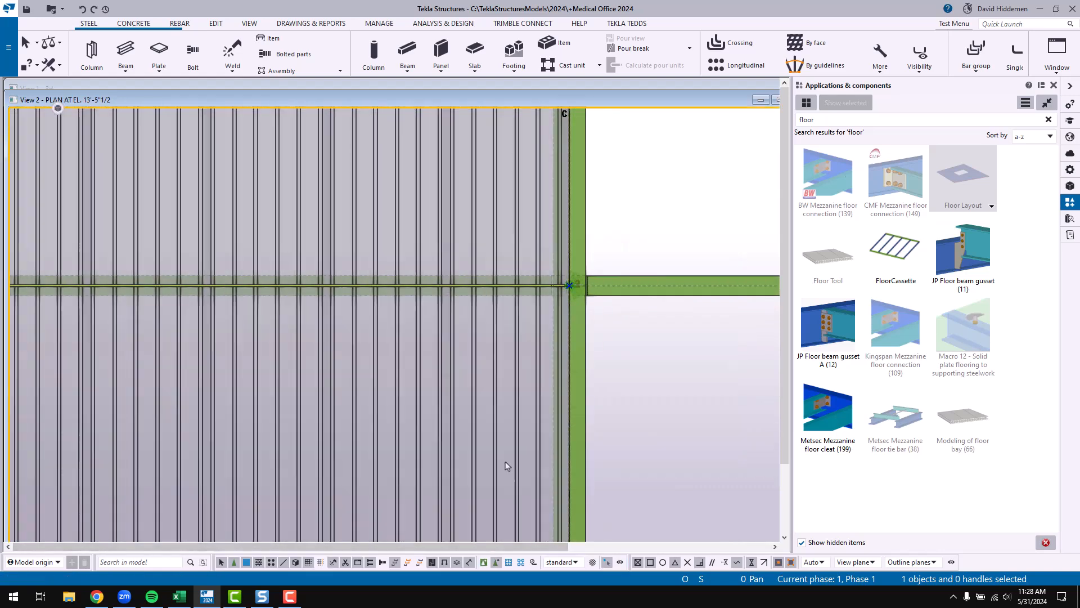
left_click(516, 375)
middle_click_drag(516, 375, 463, 352)
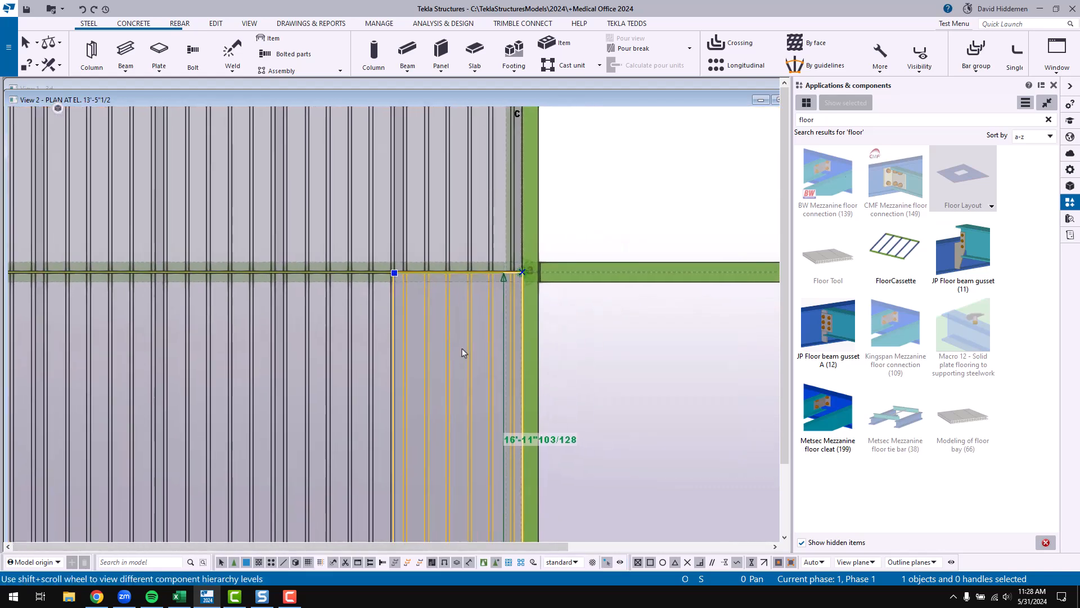
scroll(457, 358, "down", 2)
left_click(398, 371)
left_click(386, 255)
left_click(309, 345)
left_click(297, 242)
scroll(302, 270, "down", 3)
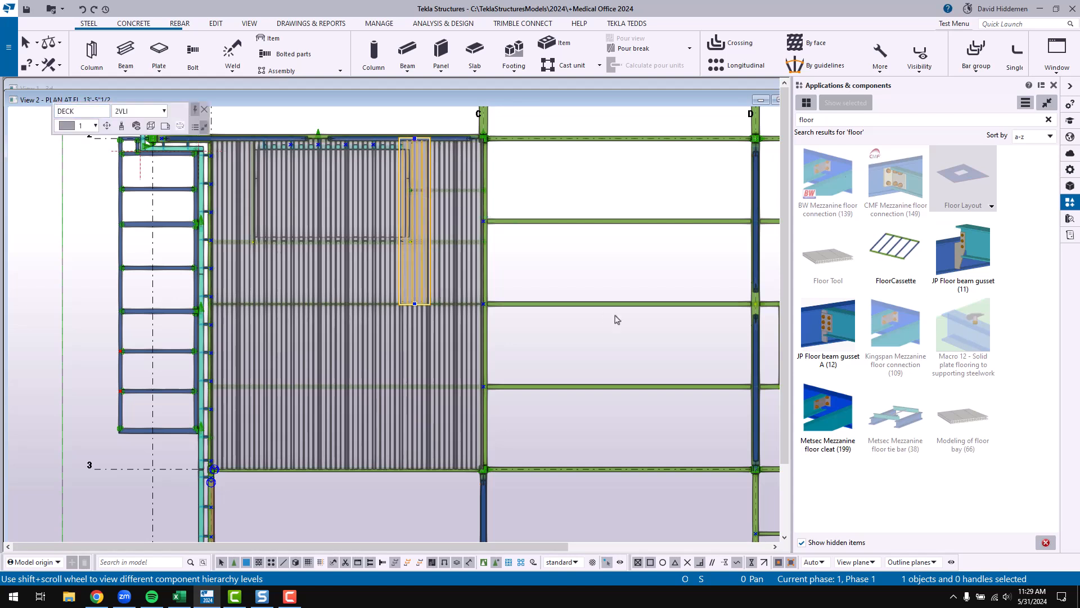
- Add a rectangular opening 15'-2" wide to the floor layout by picking opposite corners of the framed opening below grid 2
left_click(567, 515)
left_click(401, 330)
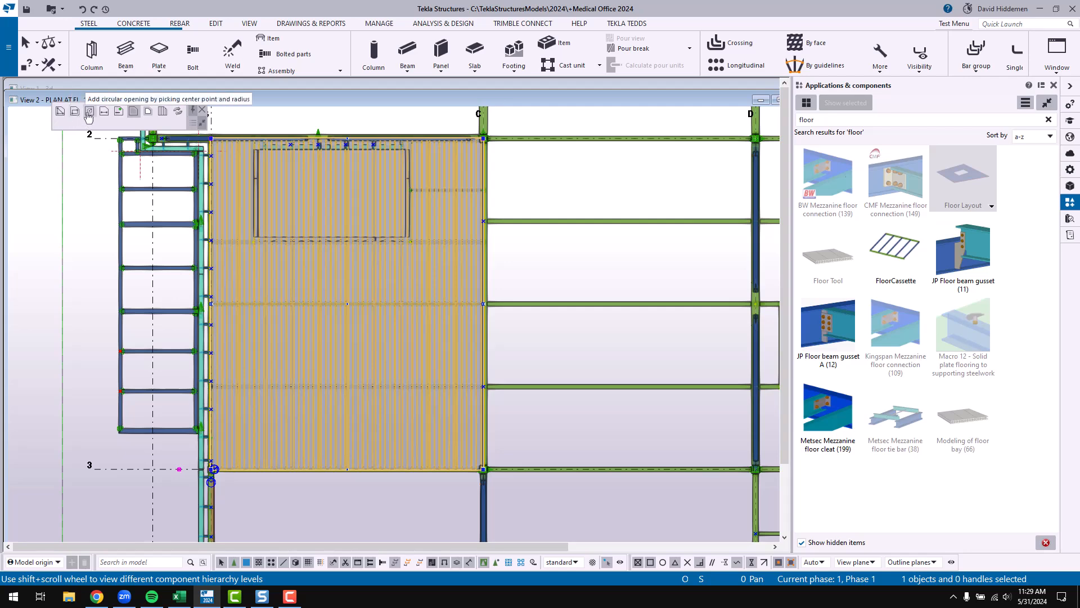
left_click(75, 116)
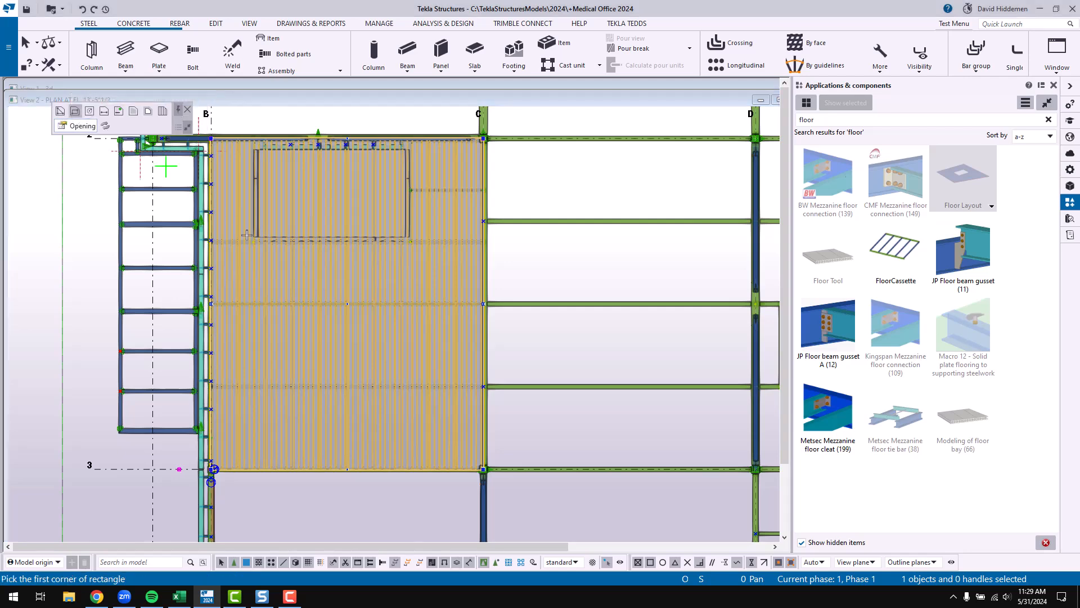
scroll(294, 209, "up", 5)
scroll(294, 209, "up", 7)
left_click(259, 197)
scroll(365, 307, "down", 3)
scroll(364, 327, "down", 5)
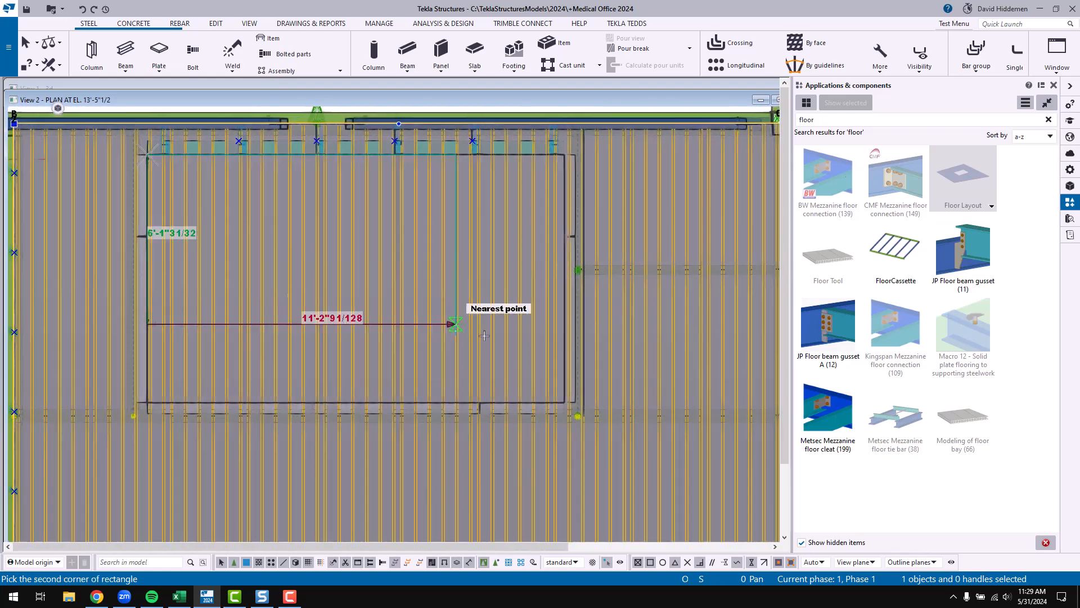
scroll(669, 428, "up", 5)
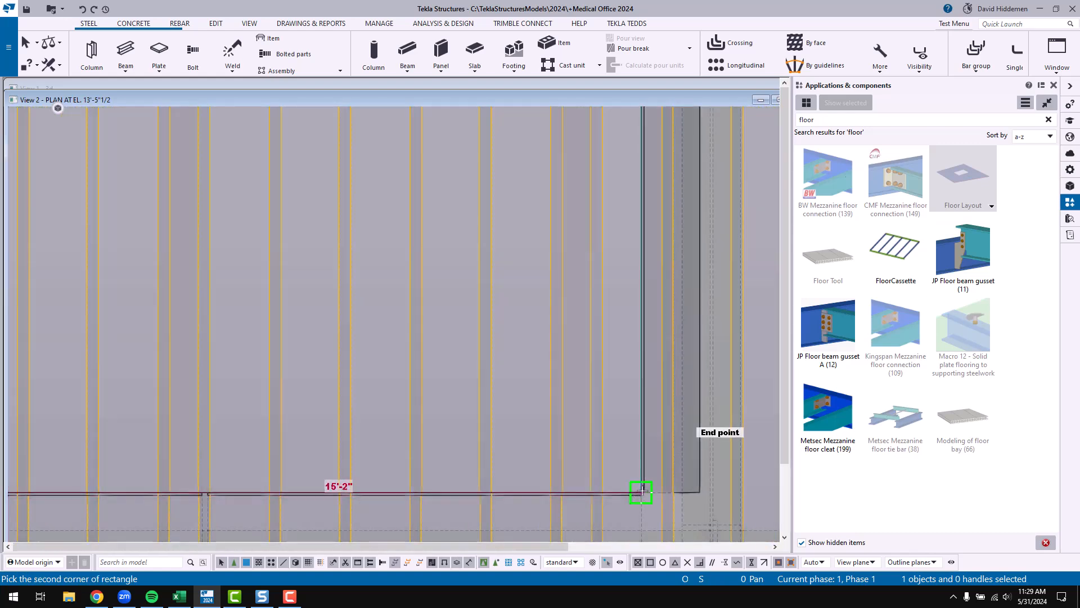
left_click(641, 493)
scroll(531, 405, "down", 5)
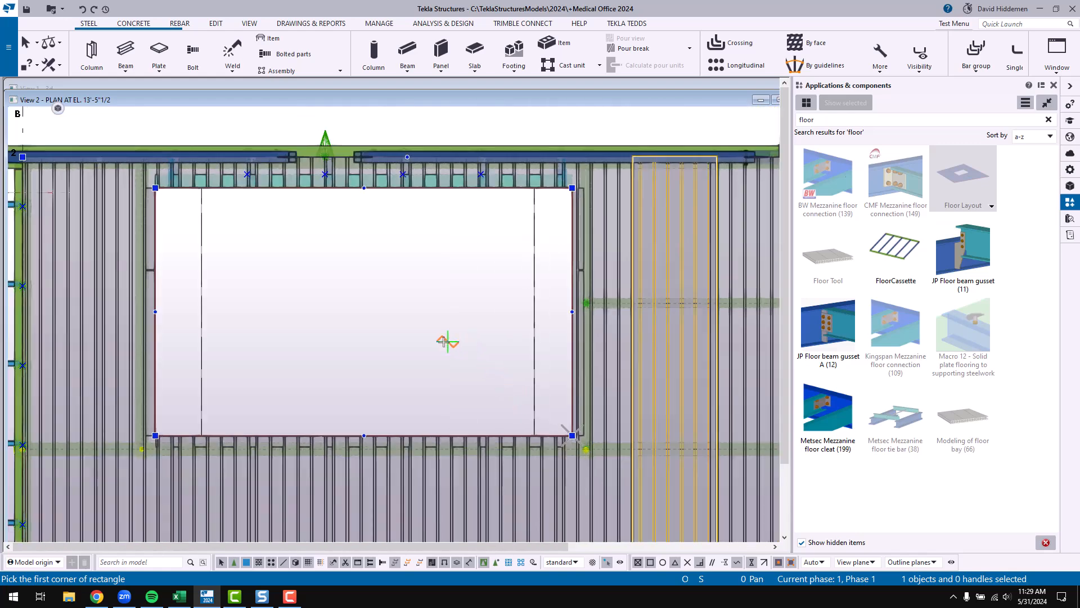
right_click(386, 304)
left_click(396, 309)
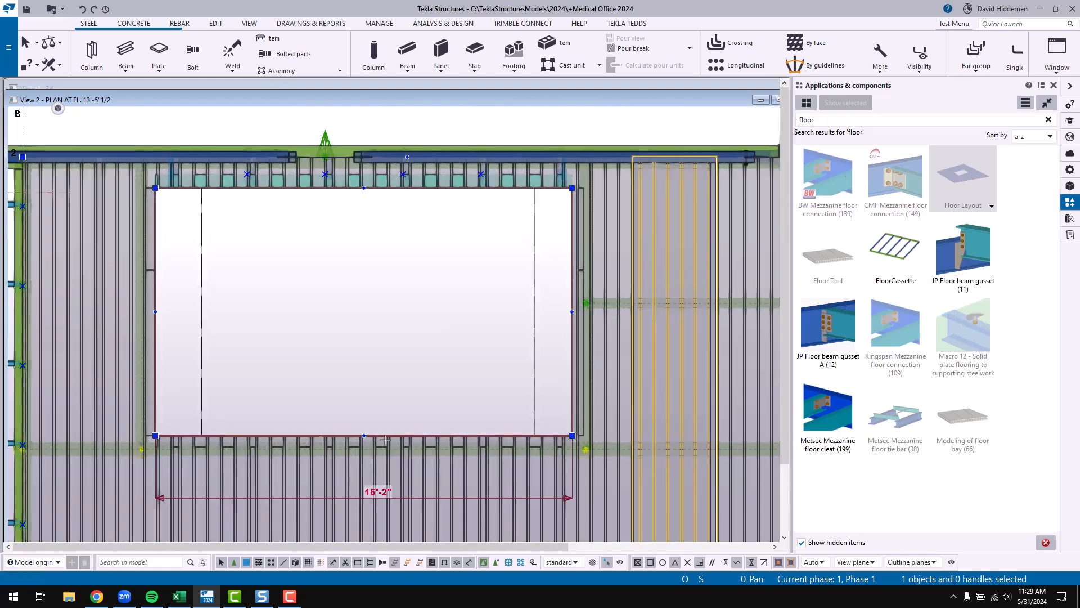
- Move the deck opening's lower edge and its edge facing grid C outward, making it about 15'-3"3/4 by 9'-1"
scroll(384, 439, "up", 5)
left_click_drag(380, 398, 381, 410)
scroll(381, 410, "down", 4)
middle_click_drag(598, 352, 496, 366)
scroll(496, 366, "up", 2)
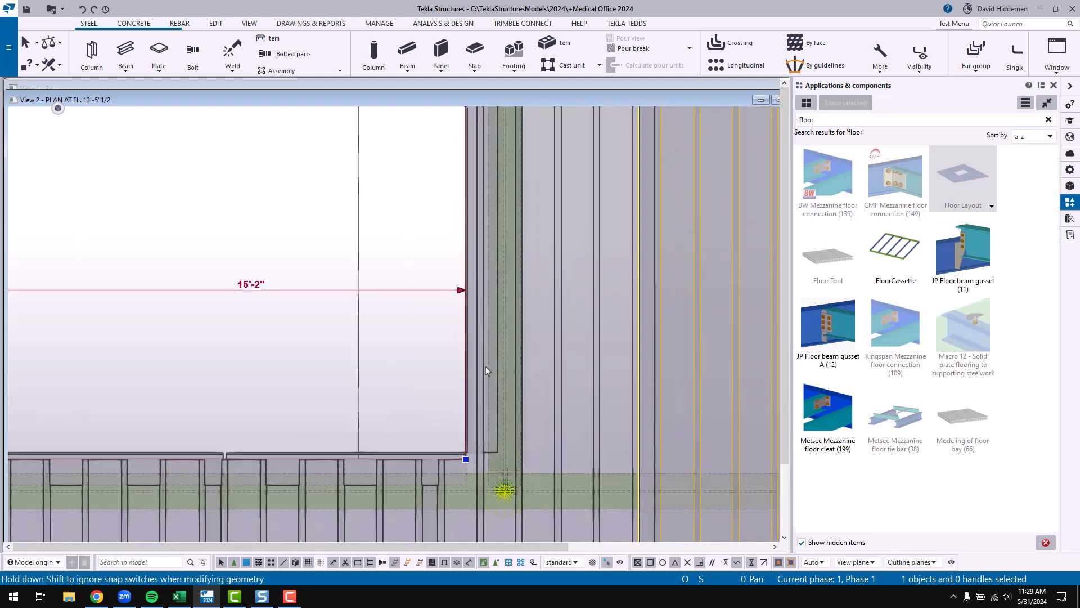
left_click_drag(466, 373, 477, 373)
scroll(482, 480, "up", 2)
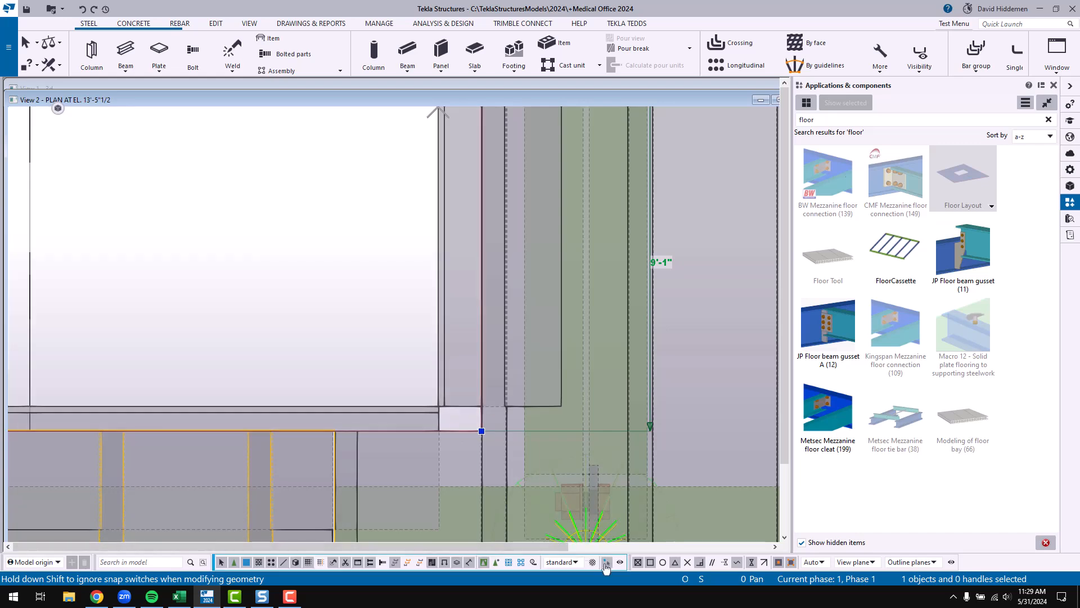
scroll(344, 313, "down", 3)
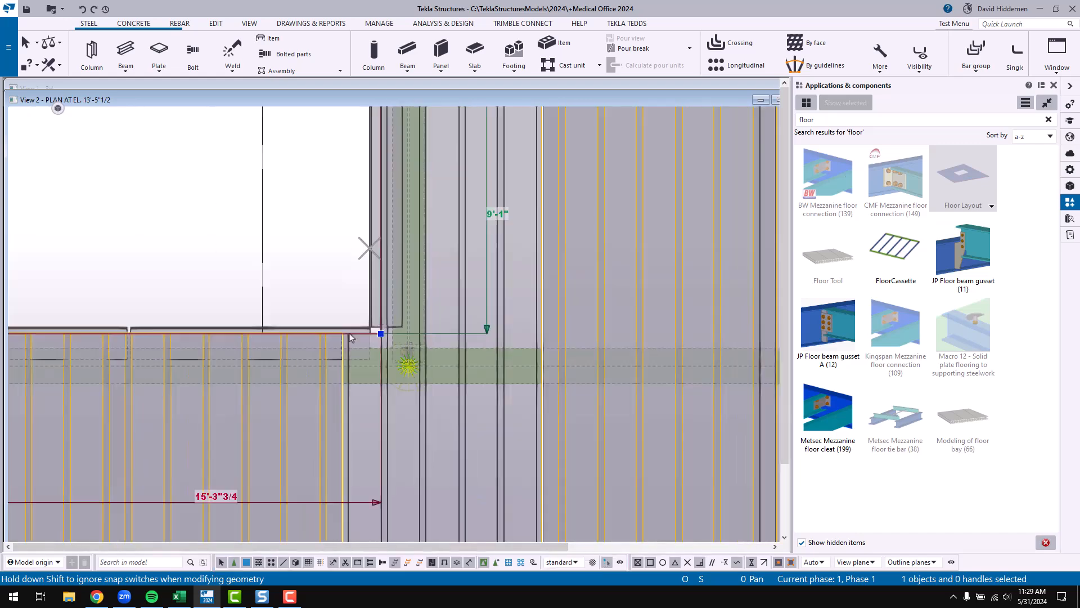
scroll(335, 358, "down", 5)
right_click(395, 189)
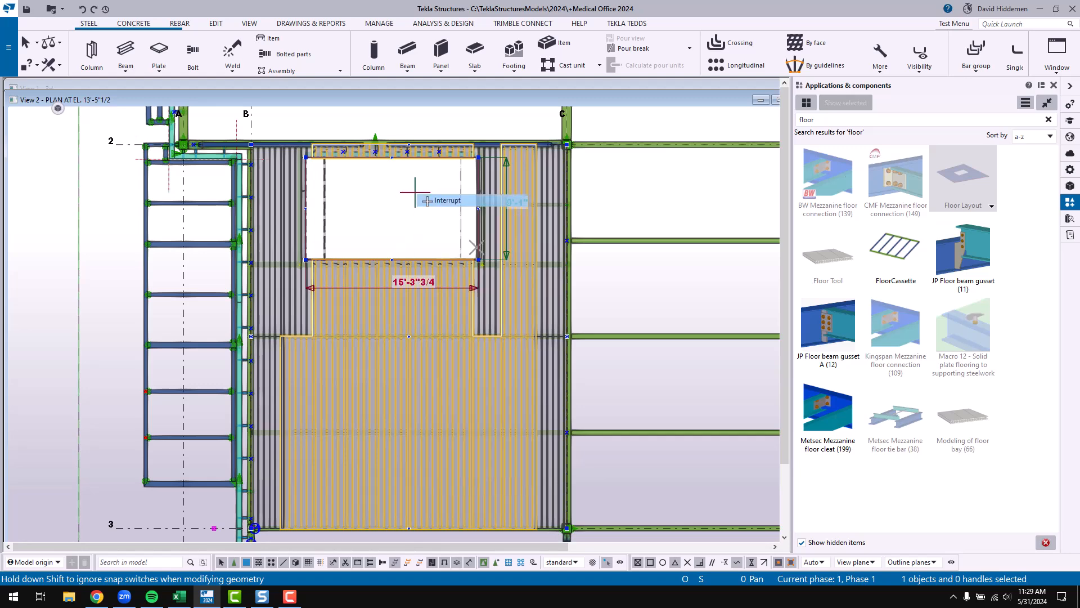
key("Escape")
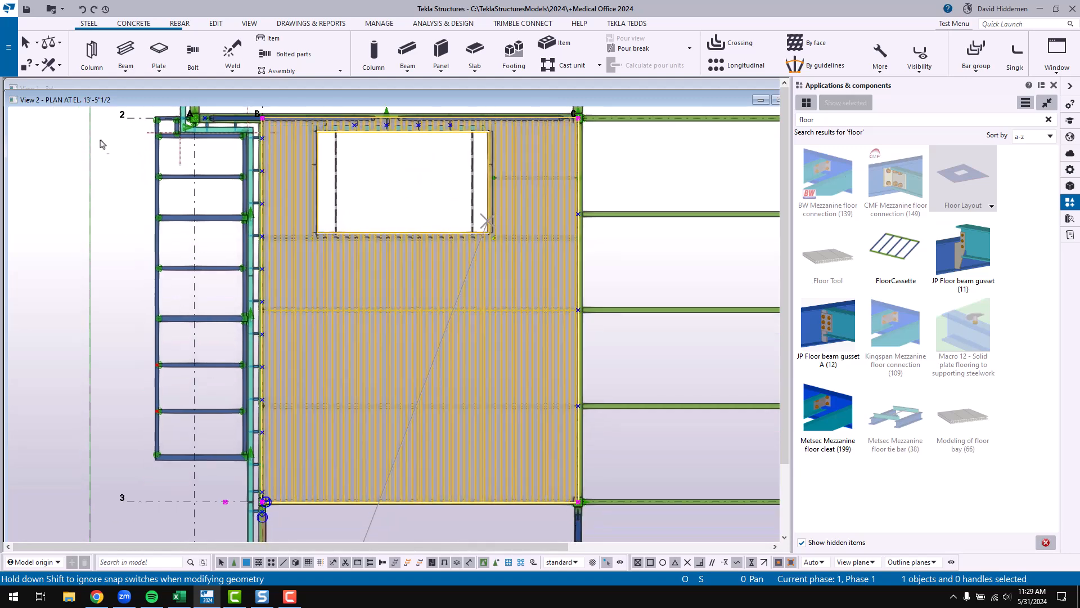
- Open general arrangement drawing E1, PLAN @ ELEV. 13'-5"1/2, from the Document manager and minimize the Document manager
scroll(129, 298, "down", 2)
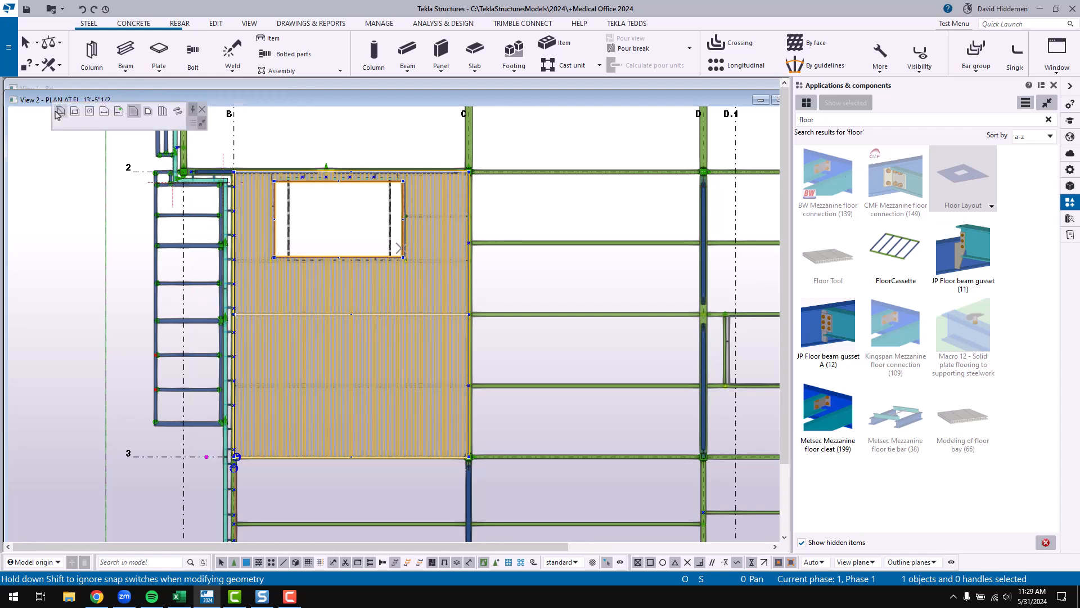
left_click(63, 262)
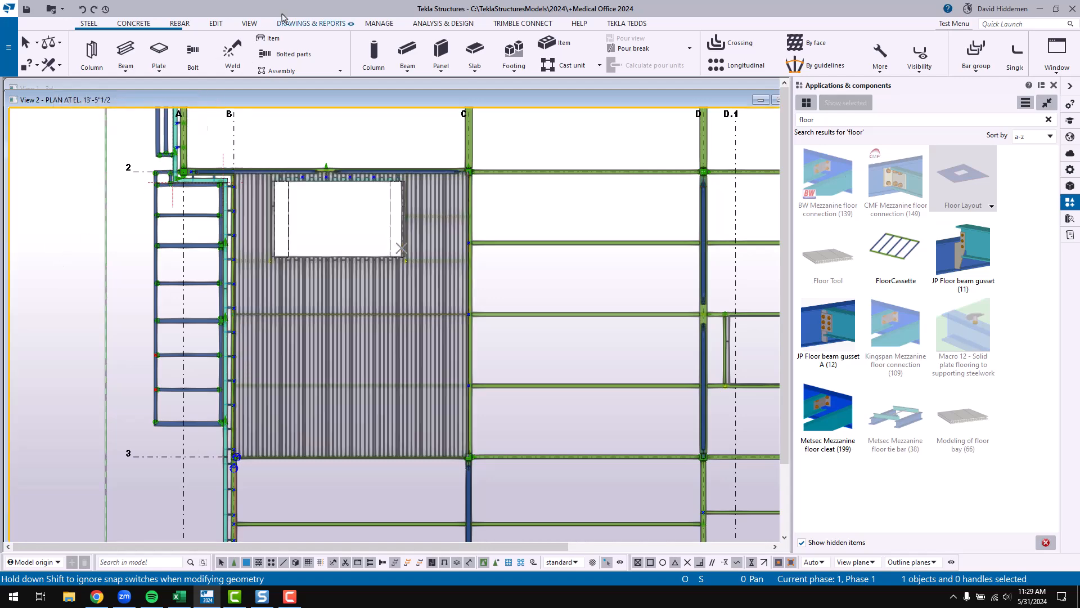
left_click(309, 24)
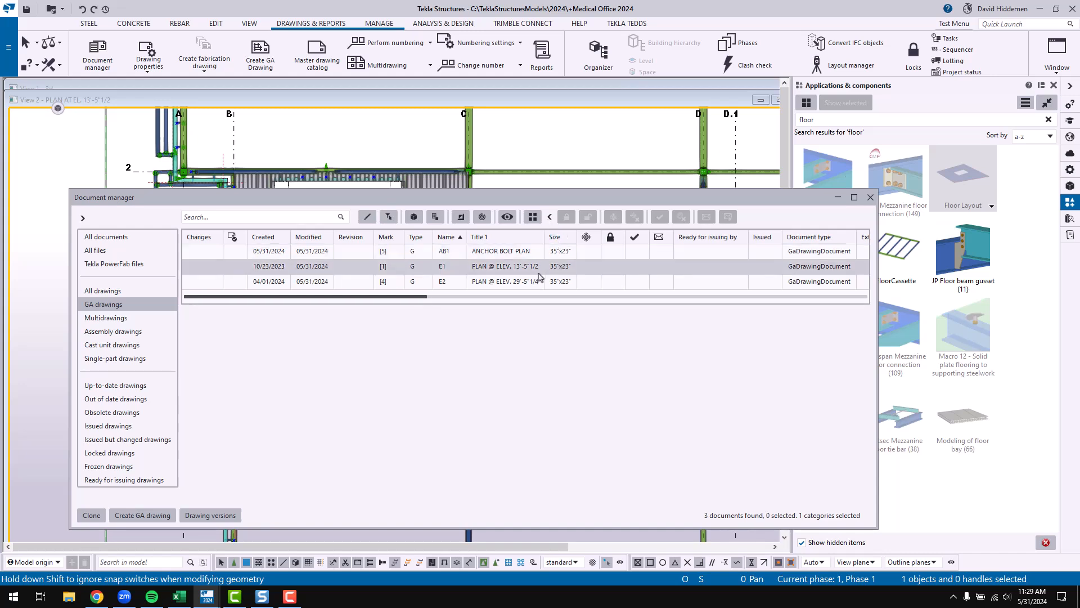
left_click(532, 273)
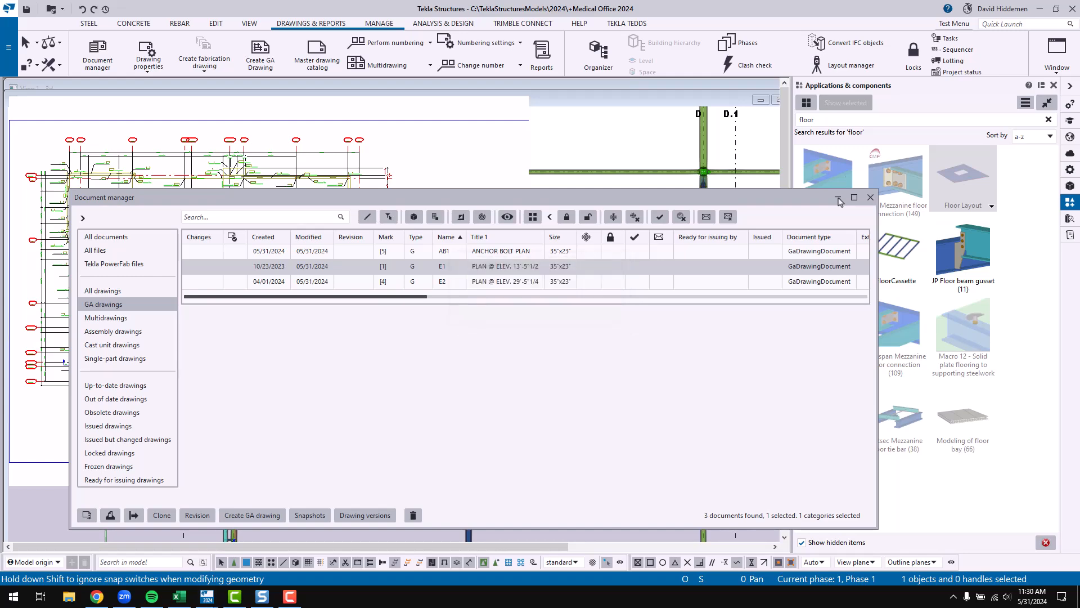
left_click(838, 198)
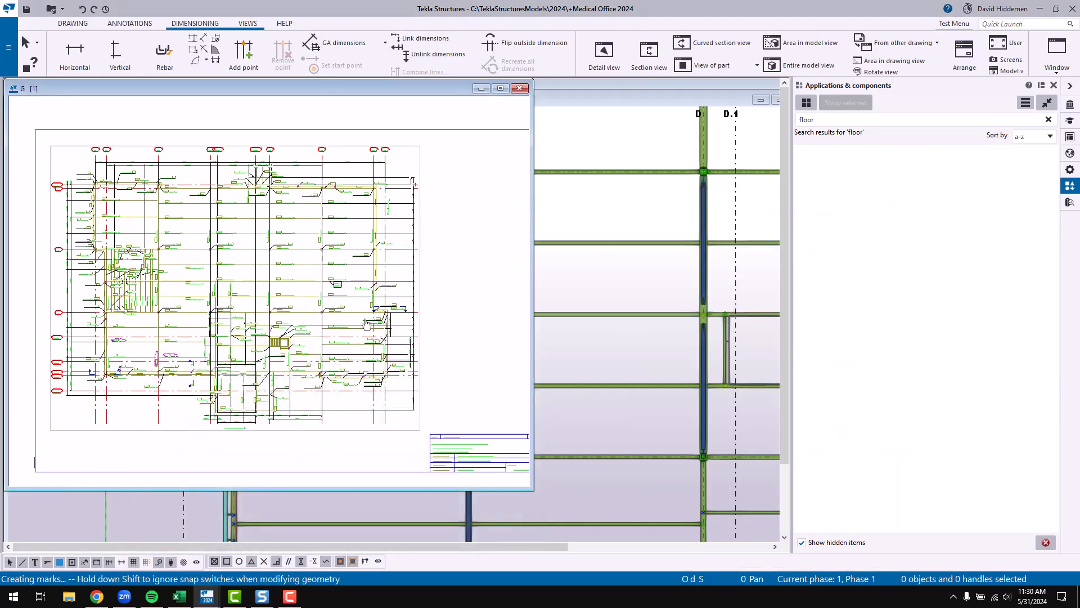
- Select a B52 W16X26 beam mark in the drawing and look through its leader line types on the contextual toolbar
scroll(382, 274, "up", 10)
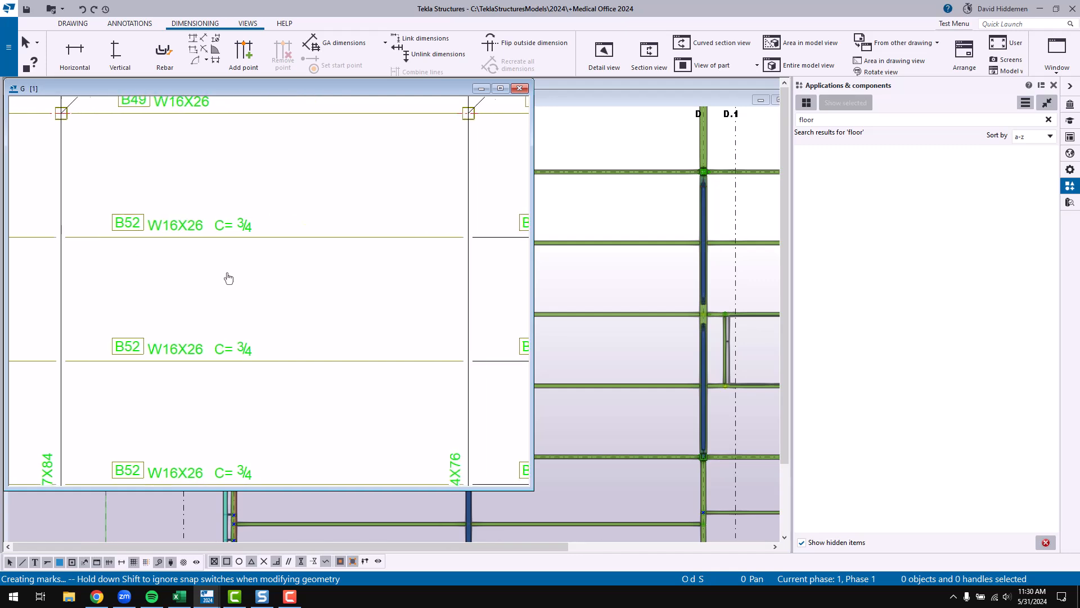
left_click(191, 234)
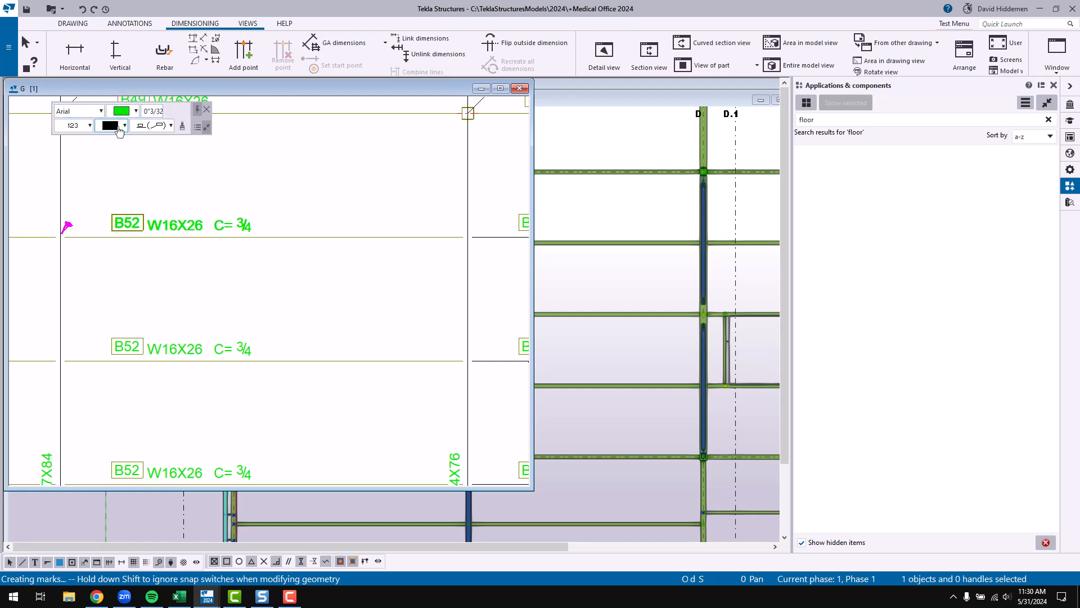
left_click(171, 126)
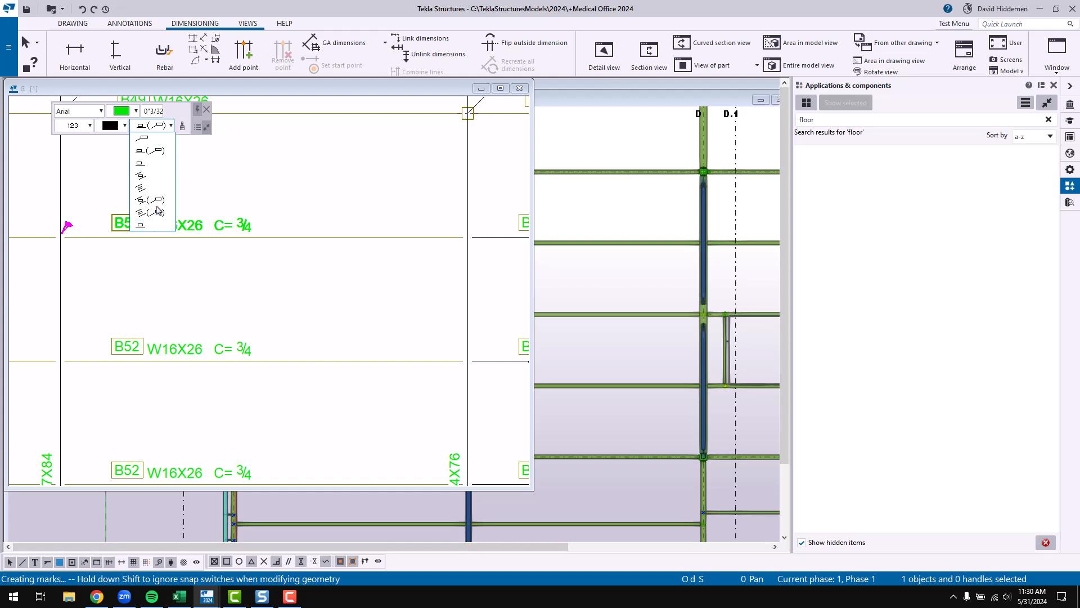
left_click(197, 129)
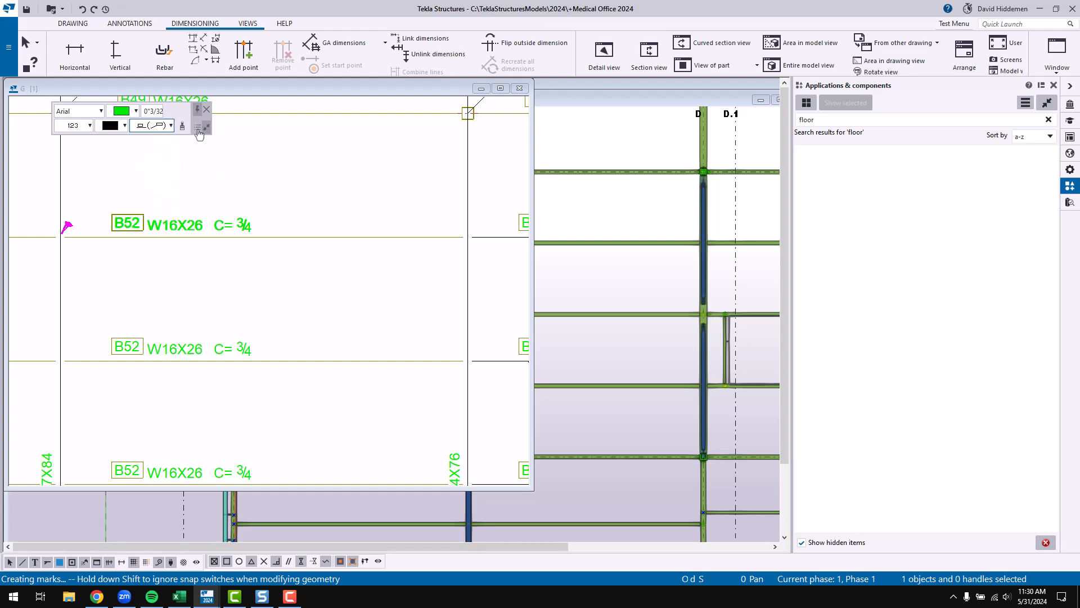
- Review the toolbar customization options for marks, including the available drawing macros, and cancel without changes
left_click(197, 128)
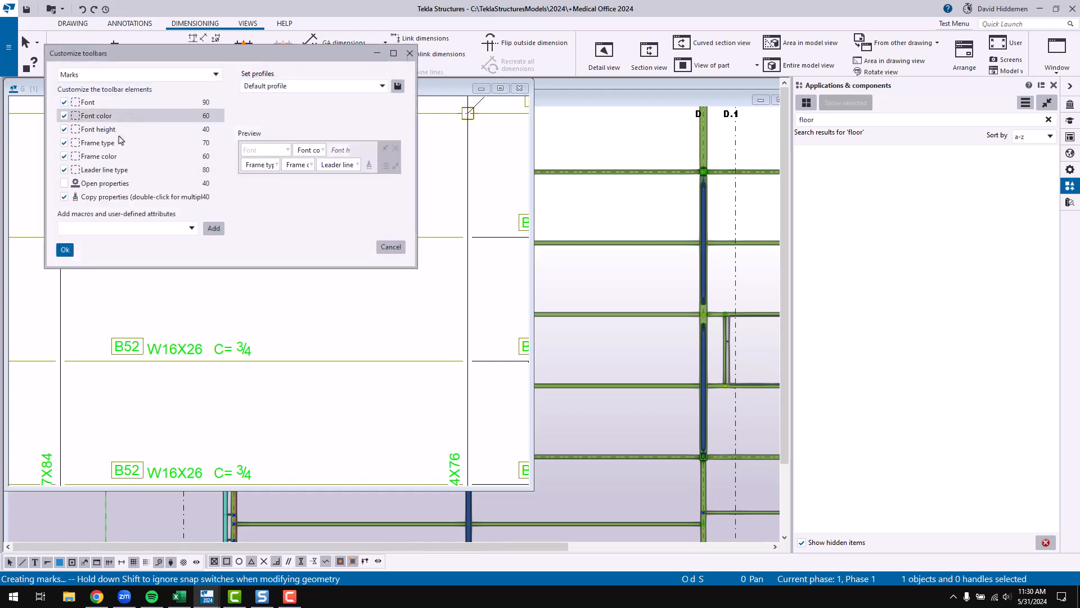
left_click(191, 228)
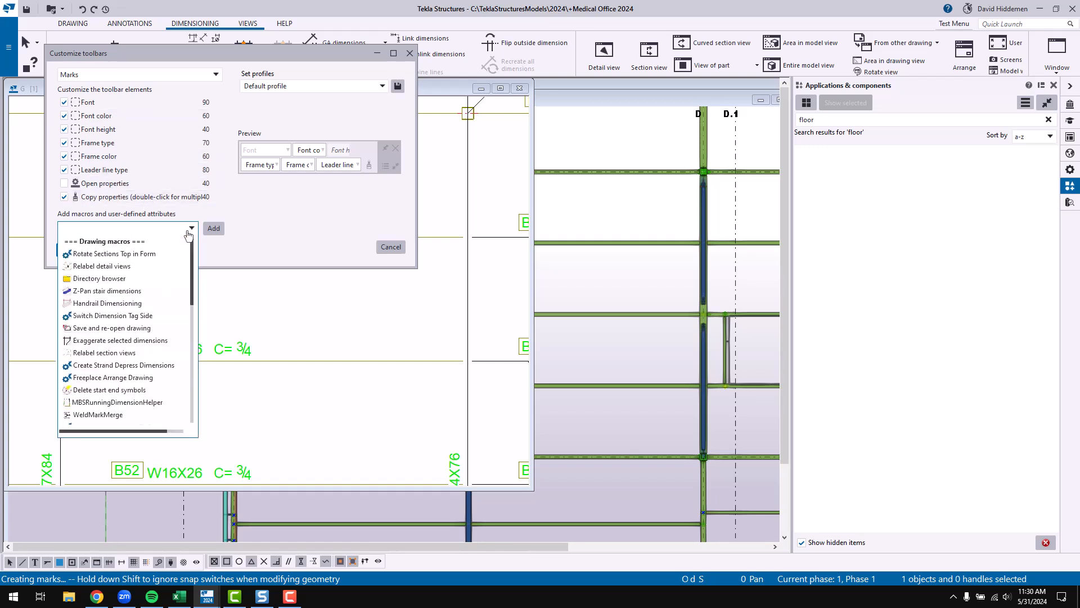
left_click(190, 229)
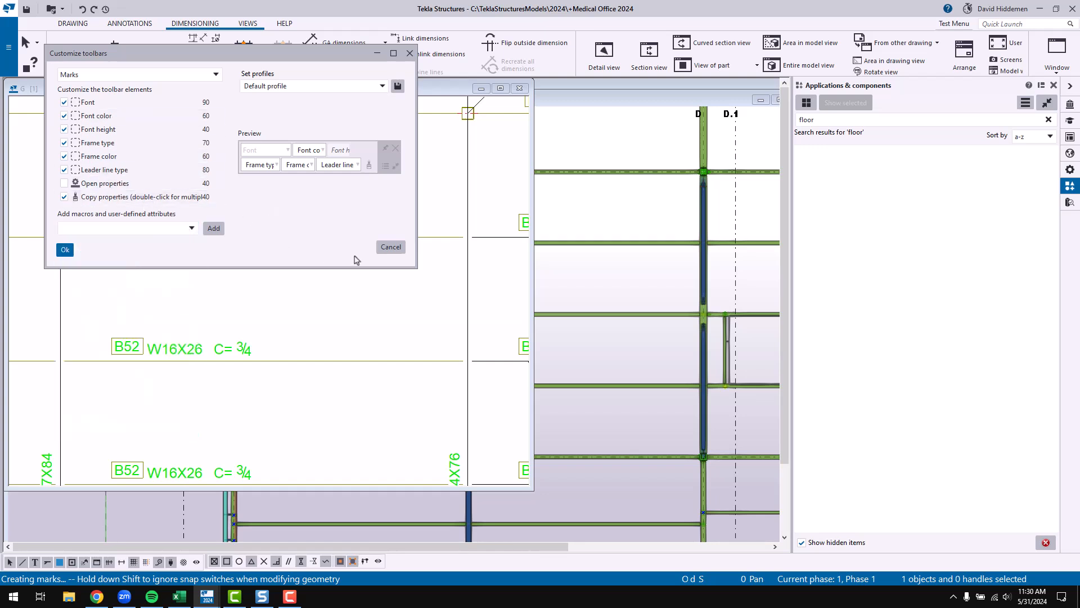
left_click(390, 247)
left_click(289, 193)
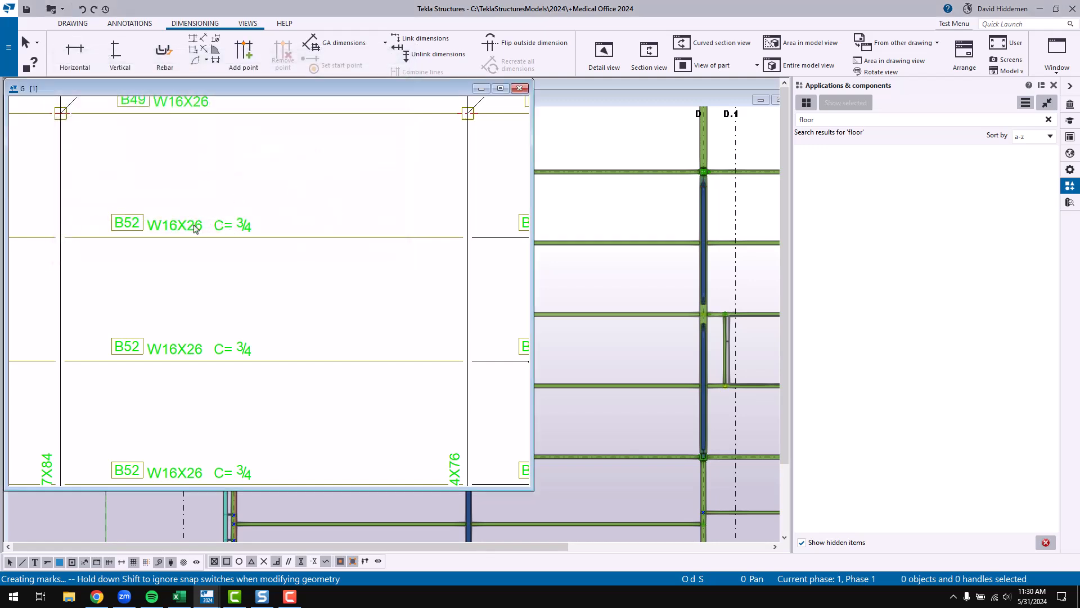
- Select the beam line under the B52 mark and set its representation to Solid with partial profile
left_click(368, 240)
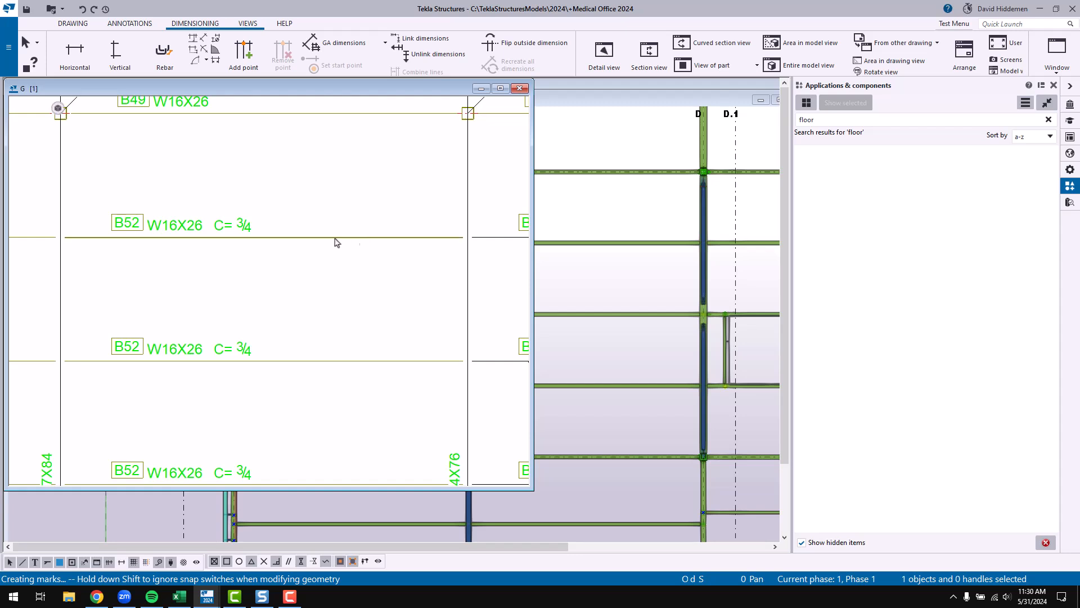
mouse_move(58, 109)
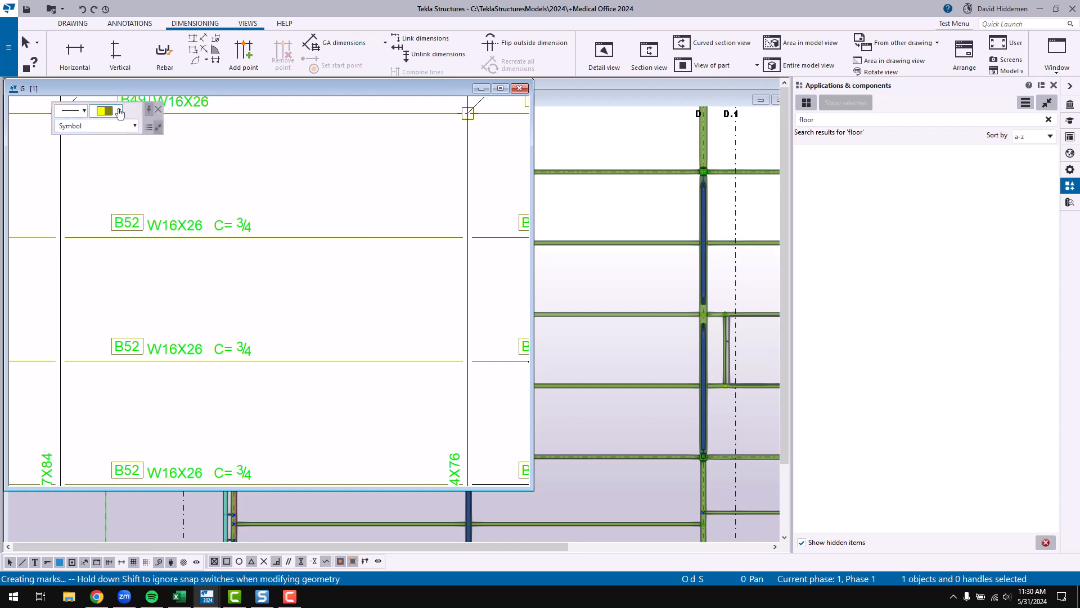
left_click(120, 111)
left_click(103, 127)
left_click(103, 127)
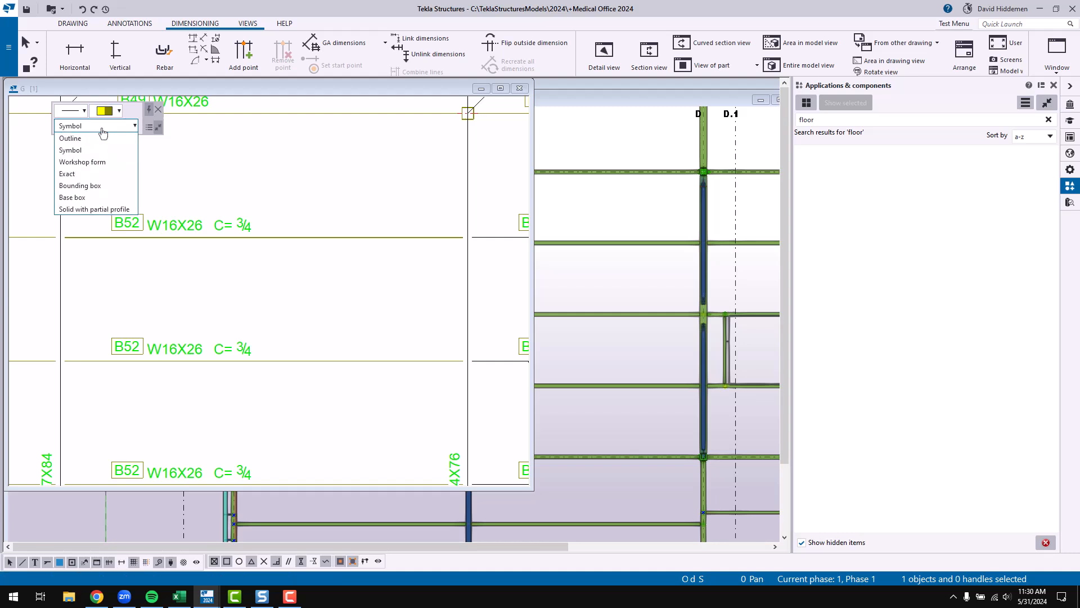
left_click(95, 209)
scroll(275, 250, "up", 3)
scroll(256, 236, "down", 3)
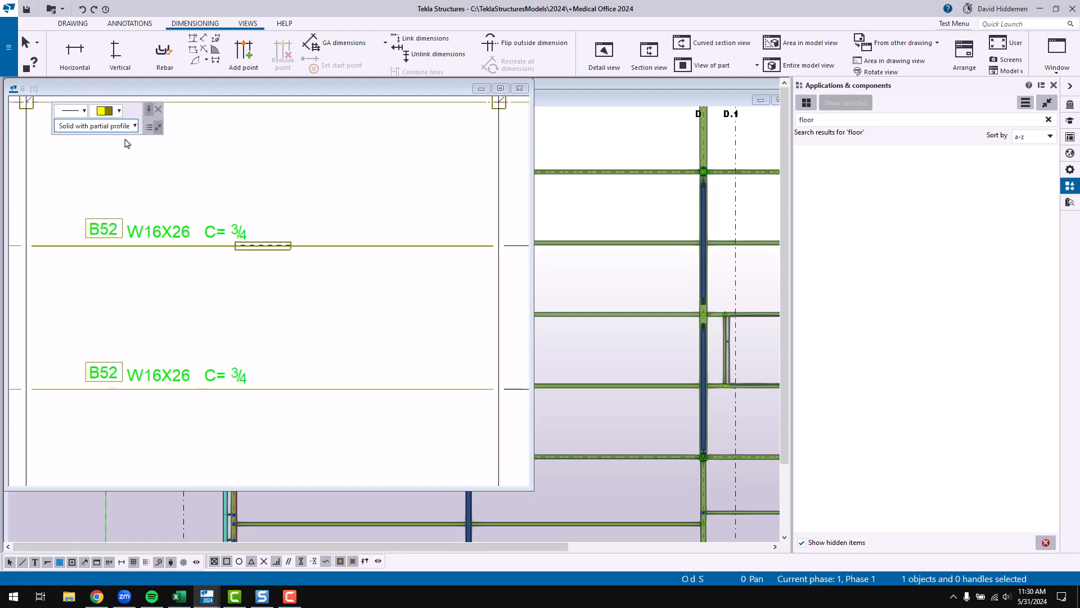
- Show the part properties of the next B52 beam below and clear the selection
left_click(400, 389)
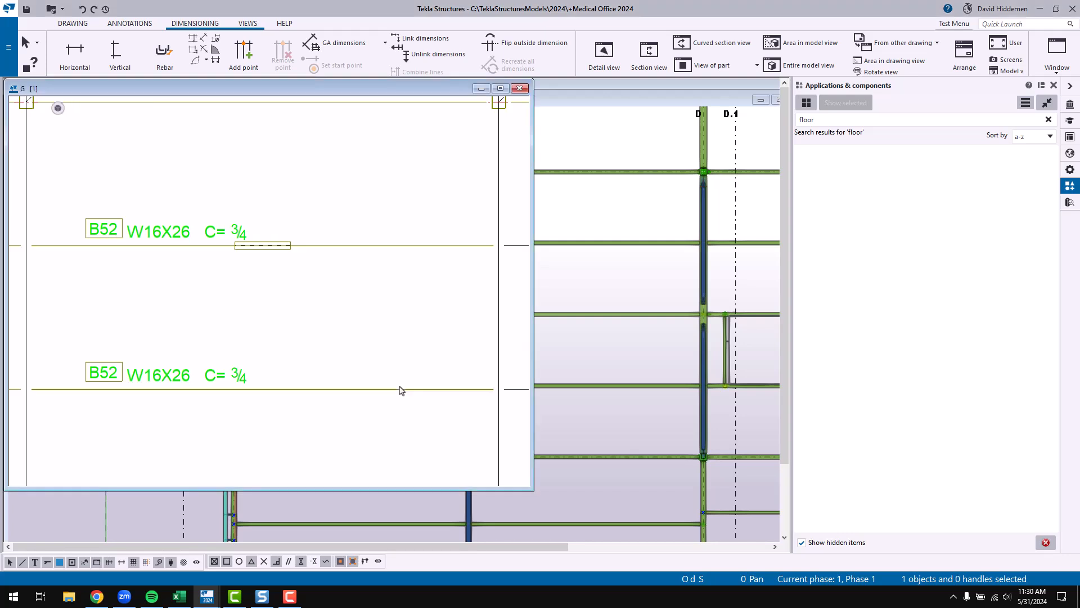
left_click(1072, 170)
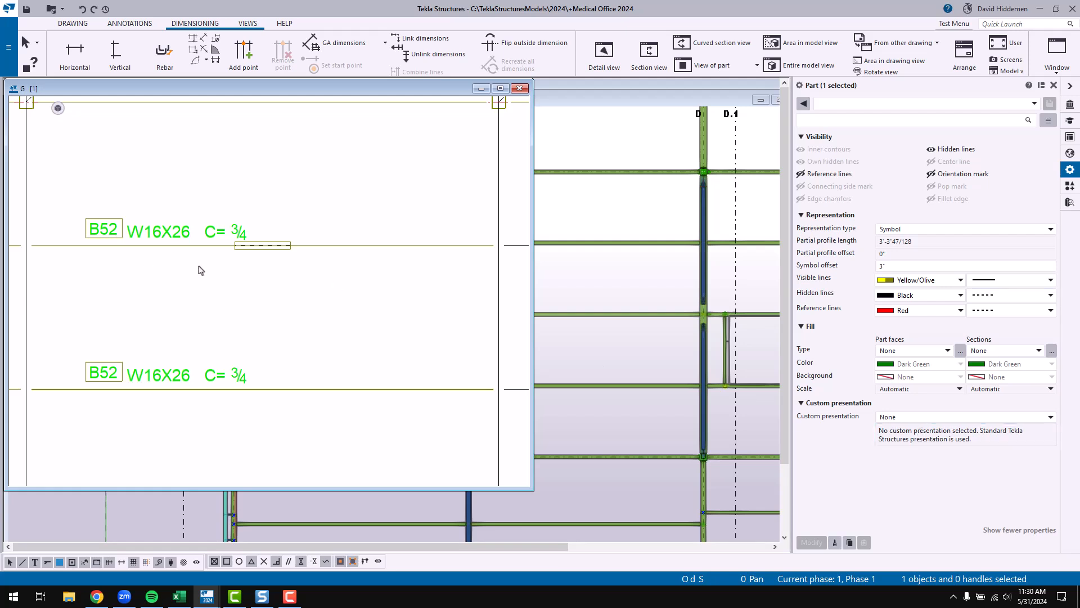
mouse_move(58, 110)
left_click(462, 172)
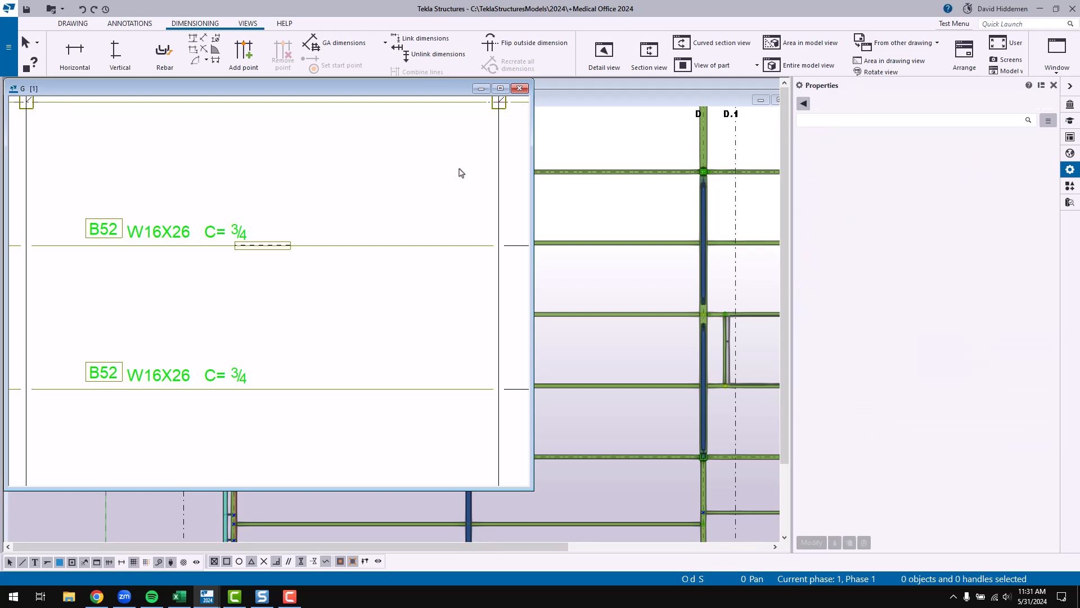
scroll(445, 192, "down", 5)
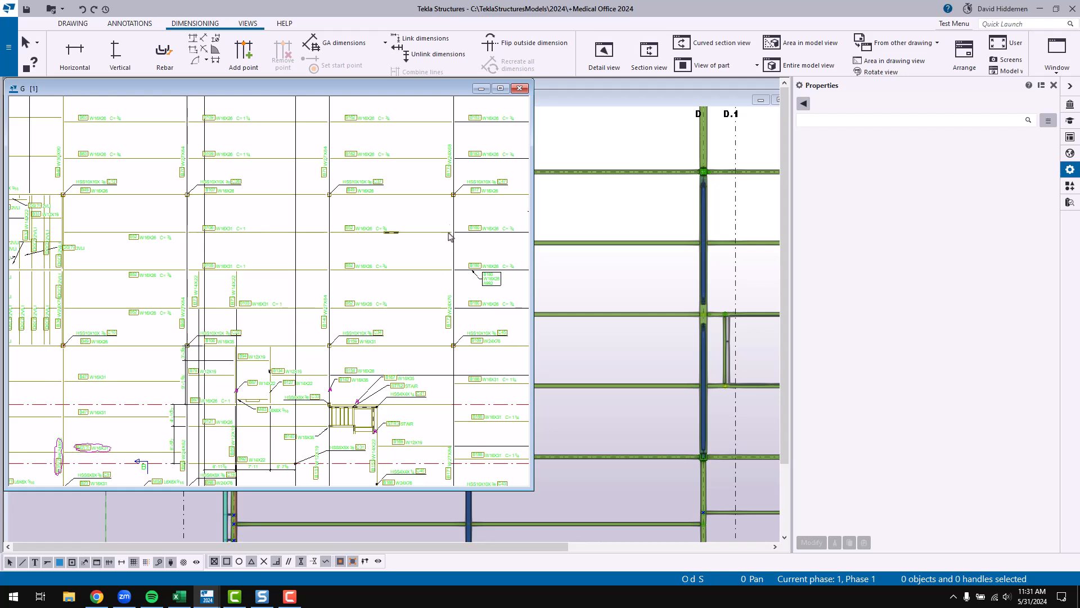
middle_click_drag(436, 223, 371, 272)
scroll(382, 258, "up", 1)
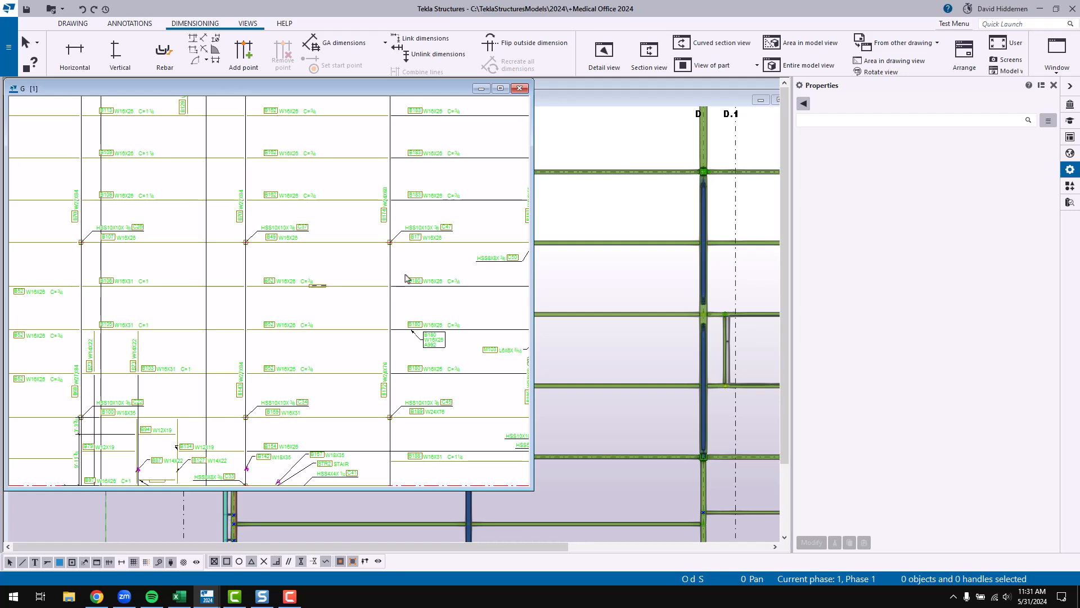
middle_click_drag(425, 302, 405, 308)
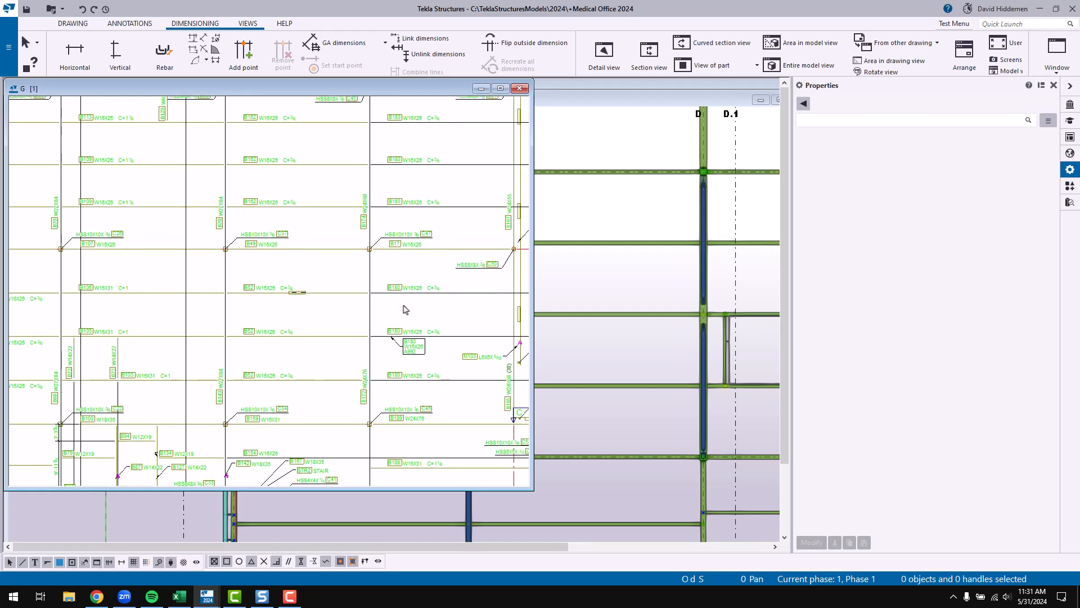